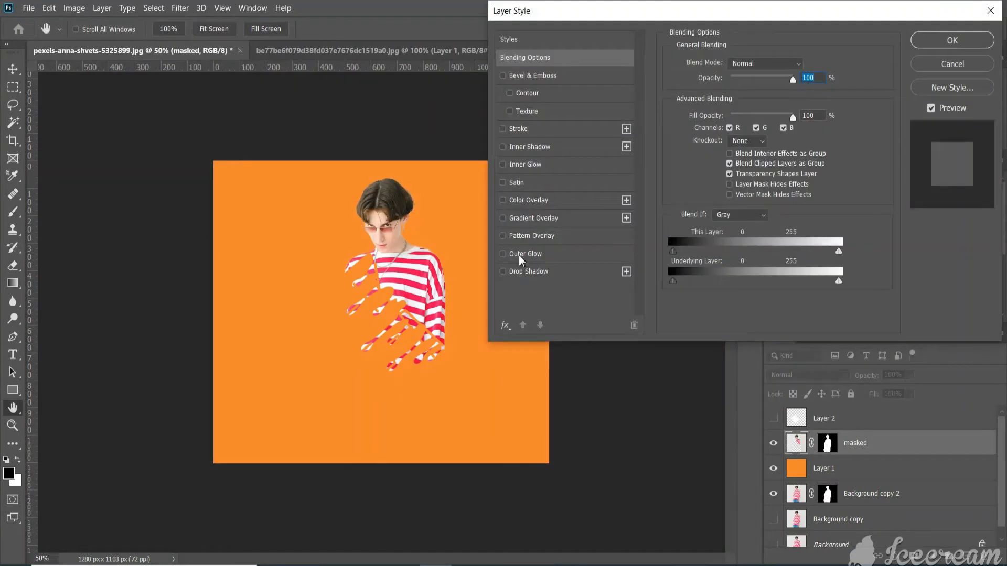
- Add a drop shadow to the masked layer and adjust its settings
{"action": "left_click", "coordinate": [529, 271]}
{"action": "left_click_drag", "start_coordinate": [749, 138], "coordinate": [729, 140]}
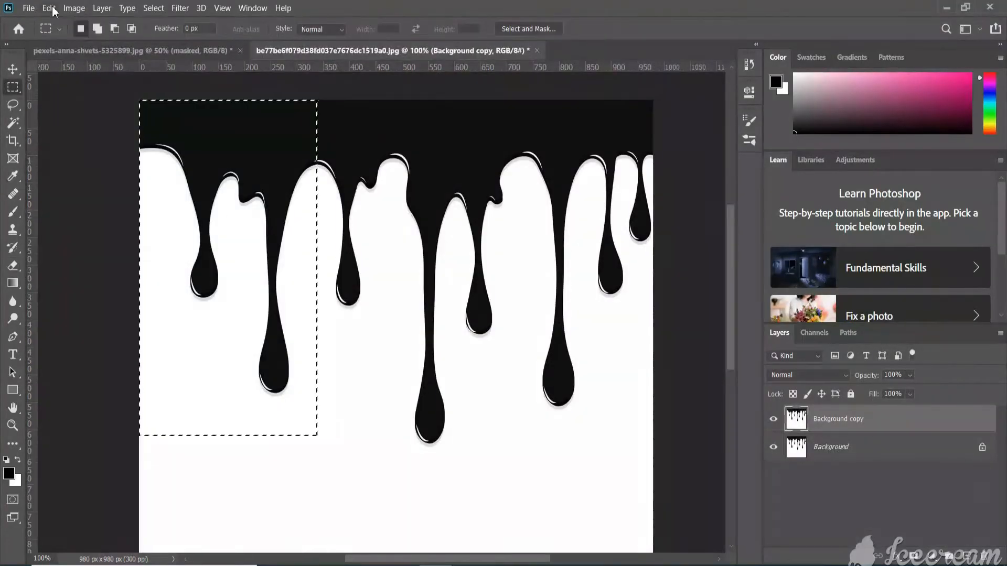
- Define the selected section of black drips as a brush preset named "drippingg"
{"action": "left_click", "coordinate": [49, 8]}
{"action": "left_click", "coordinate": [84, 325]}
{"action": "type", "text": "drippingg"}
{"action": "key", "text": "Return"}
{"action": "right_click", "coordinate": [665, 372]}
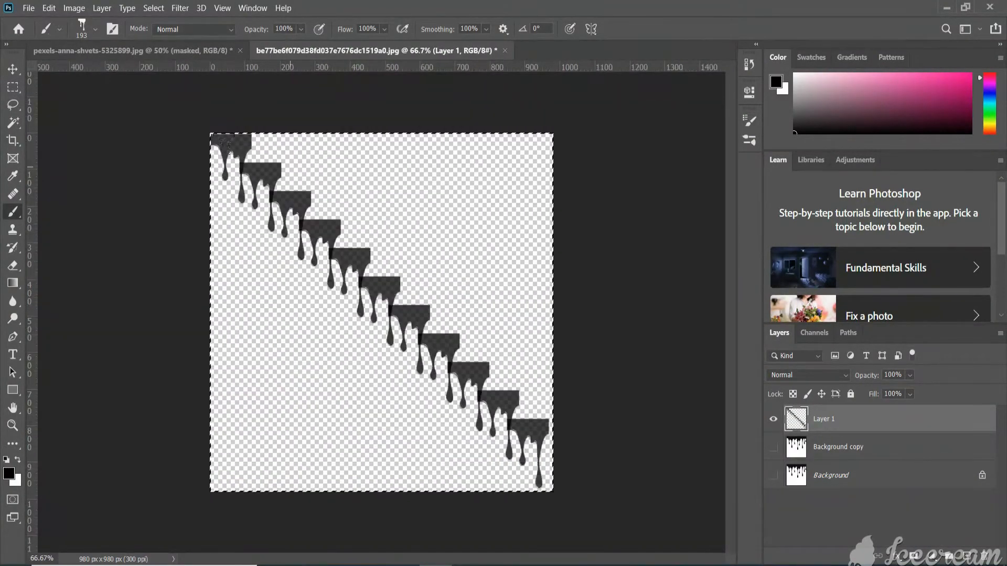
- Transform the drip artwork to fit the portrait and add a drop shadow to the masked layer
{"action": "key", "text": "ctrl+t"}
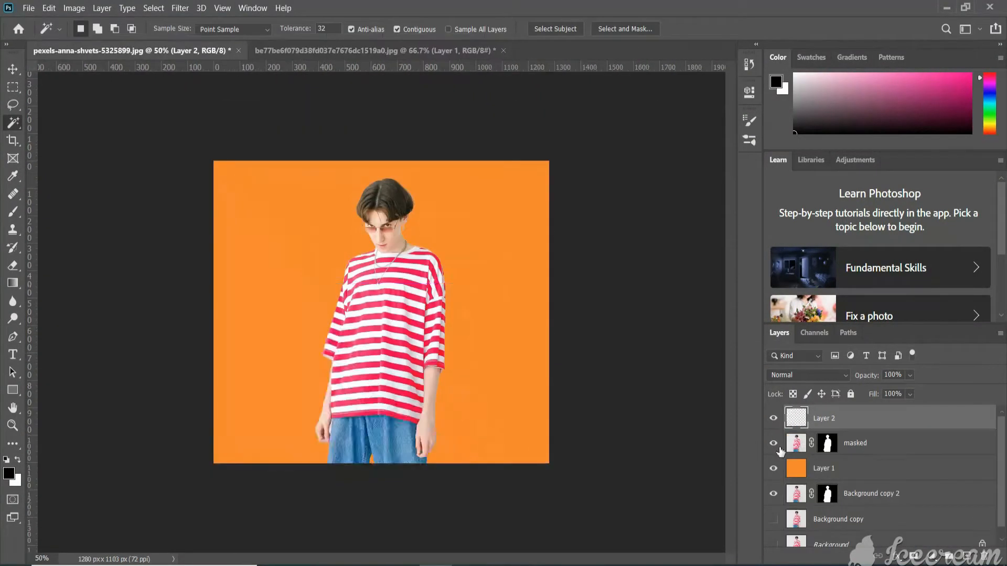
{"action": "left_click_drag", "start_coordinate": [304, 466], "coordinate": [346, 414]}
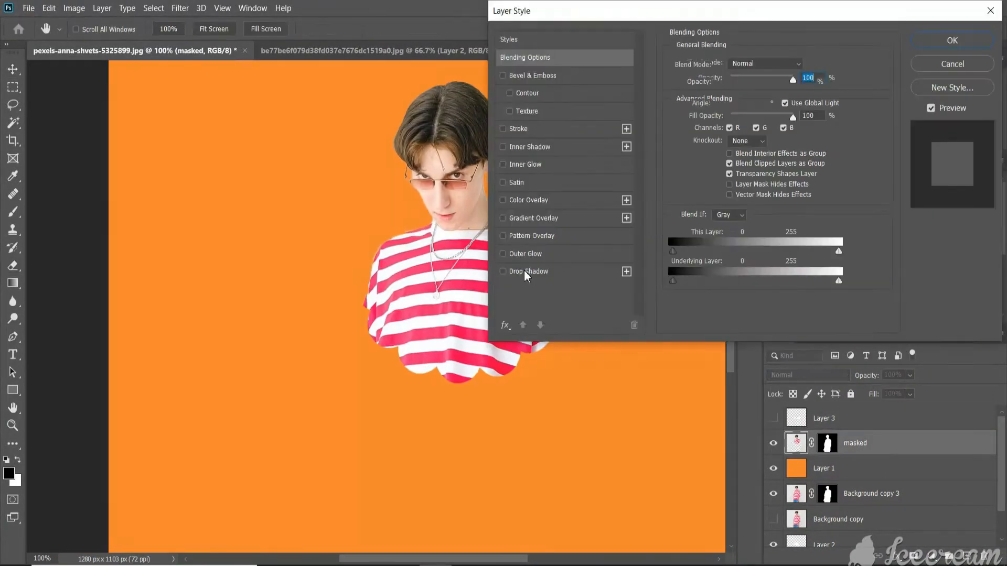
{"action": "left_click", "coordinate": [525, 273]}
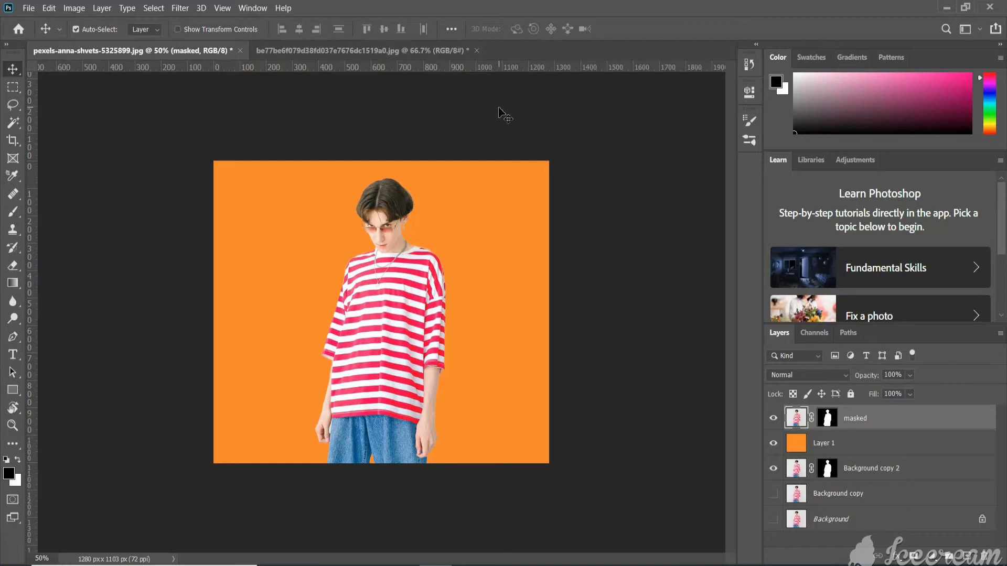
- In the drip image, duplicate the Background layer and select the white area around the drips with the Magic Wand
{"action": "left_click", "coordinate": [370, 49]}
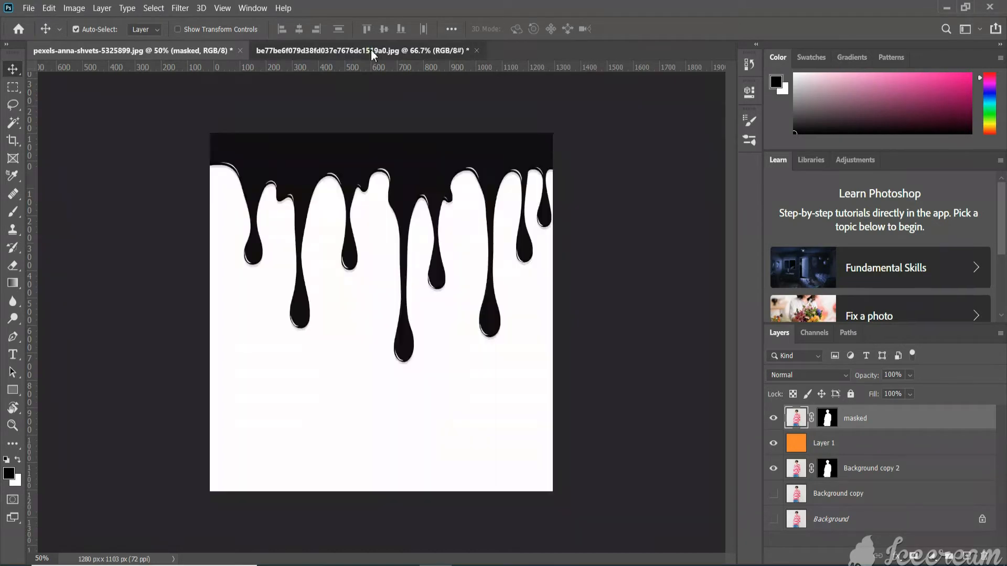
{"action": "left_click", "coordinate": [13, 123]}
{"action": "left_click", "coordinate": [365, 371]}
{"action": "left_click_drag", "start_coordinate": [912, 424], "coordinate": [967, 555]}
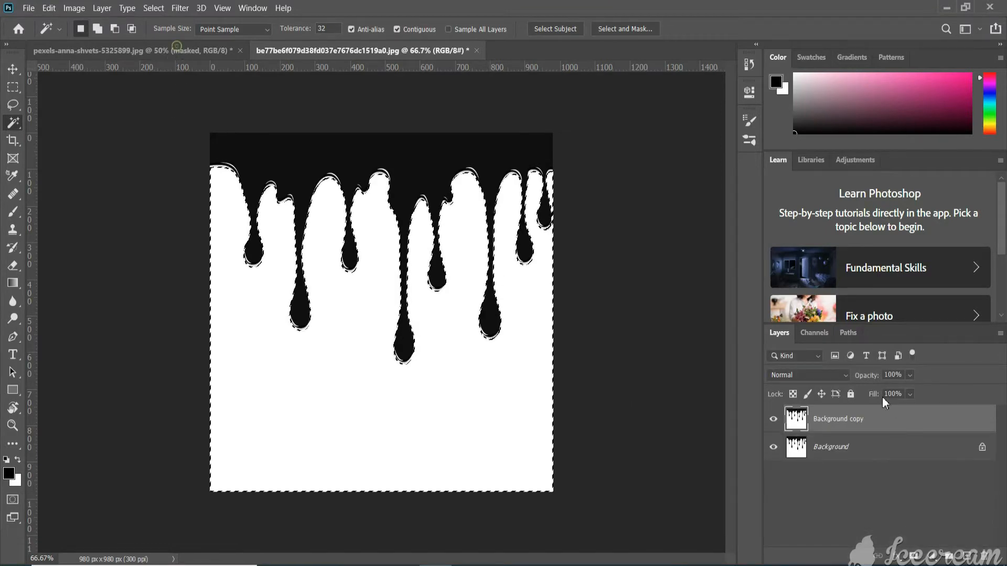
- Paste the white drip area onto a new layer in the portrait document
{"action": "left_click", "coordinate": [177, 46]}
{"action": "left_click", "coordinate": [972, 558]}
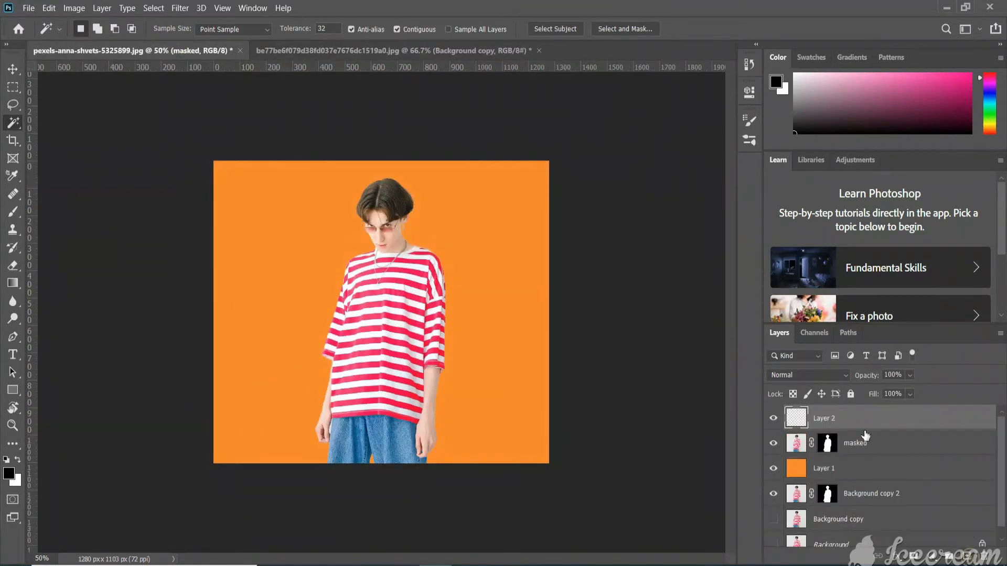
{"action": "key", "text": "ctrl+v"}
- Scale the pasted white drip shape to about 48% and position it over the lower part of the striped shirt
{"action": "key", "text": "t"}
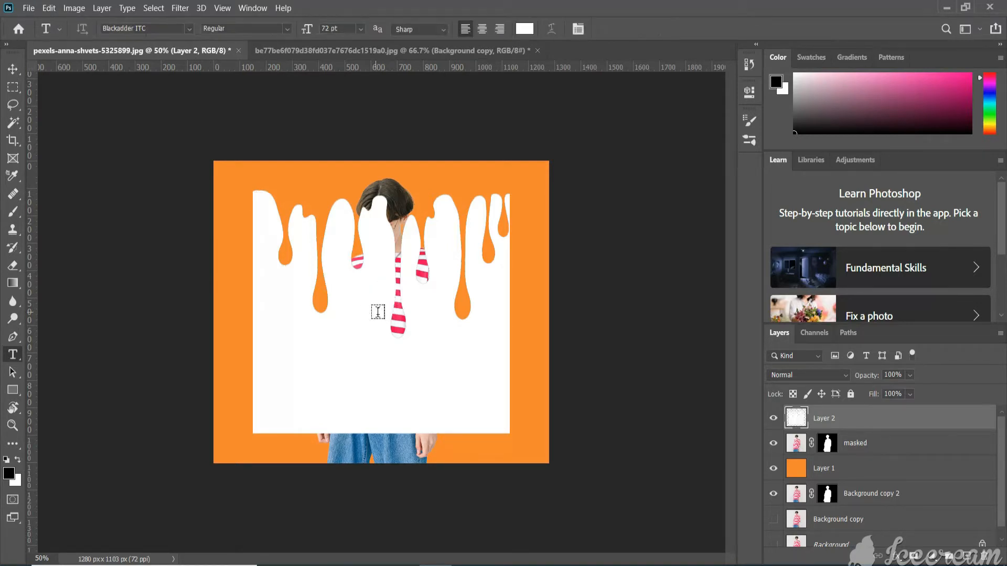
{"action": "left_click", "coordinate": [12, 69]}
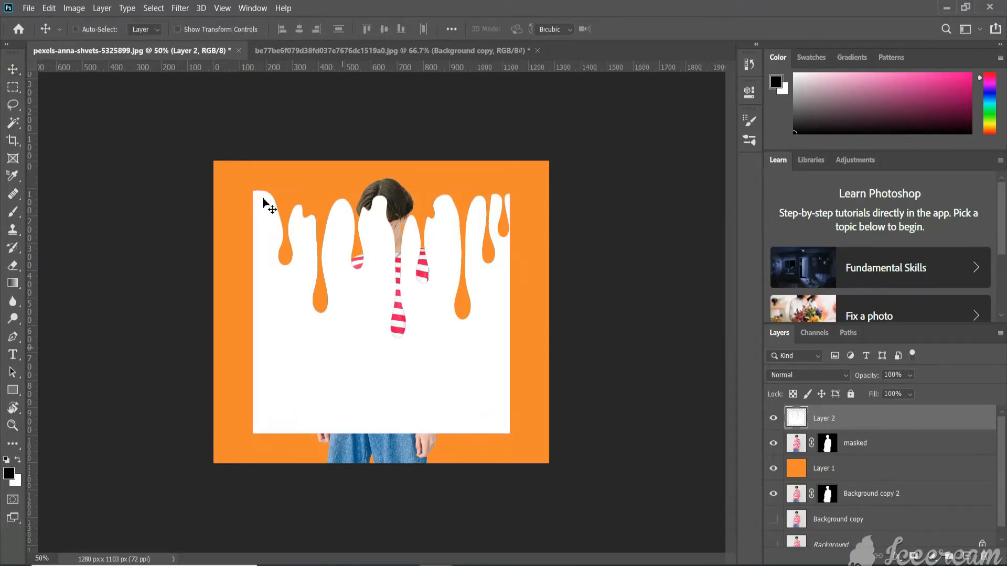
{"action": "key", "text": "ctrl+t"}
{"action": "left_click_drag", "start_coordinate": [354, 351], "coordinate": [376, 330]}
{"action": "left_click_drag", "start_coordinate": [442, 398], "coordinate": [390, 416]}
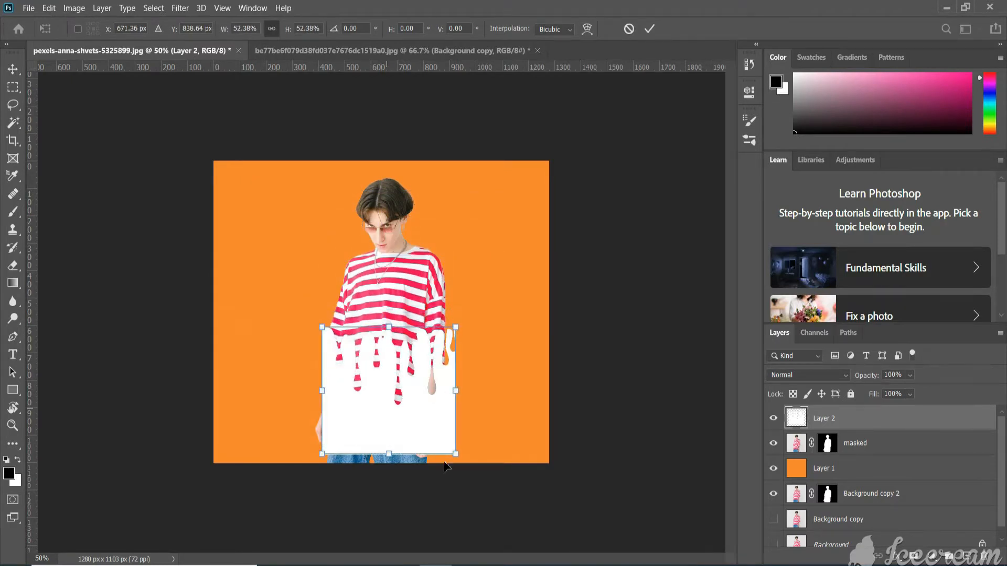
{"action": "left_click_drag", "start_coordinate": [454, 451], "coordinate": [420, 435]}
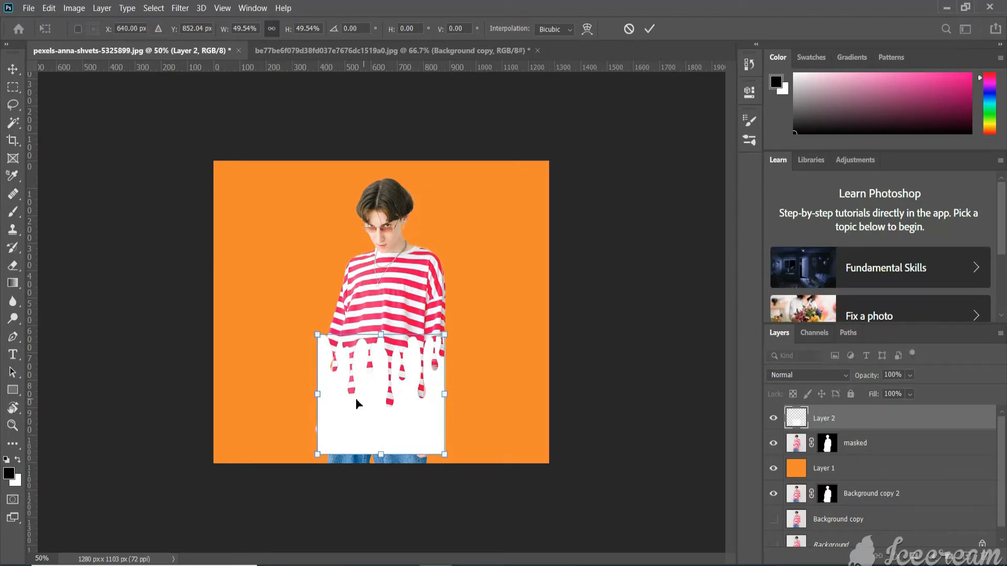
{"action": "left_click_drag", "start_coordinate": [322, 339], "coordinate": [327, 343]}
{"action": "key", "text": "Return"}
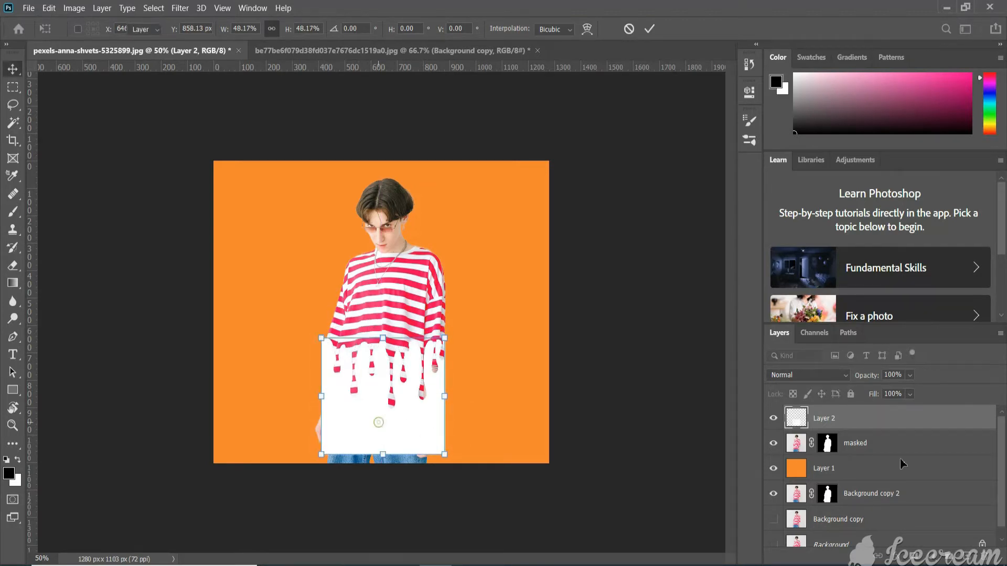
- Cut the outline of Layer 2 out of the masked layer, clear the selection and hide Layer 2
{"action": "left_click", "coordinate": [794, 423], "text": "ctrl"}
{"action": "left_click", "coordinate": [798, 445]}
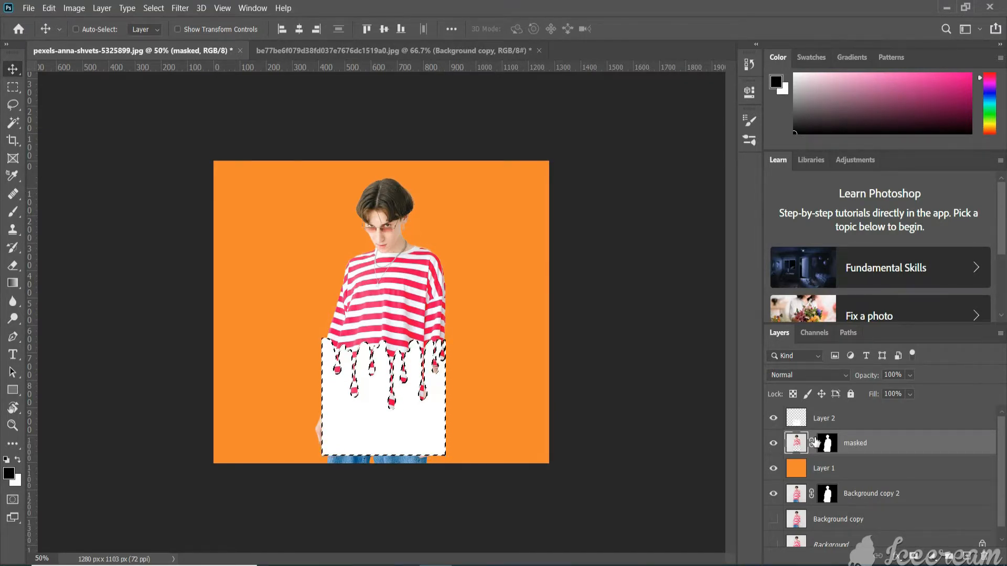
{"action": "key", "text": "ctrl+d"}
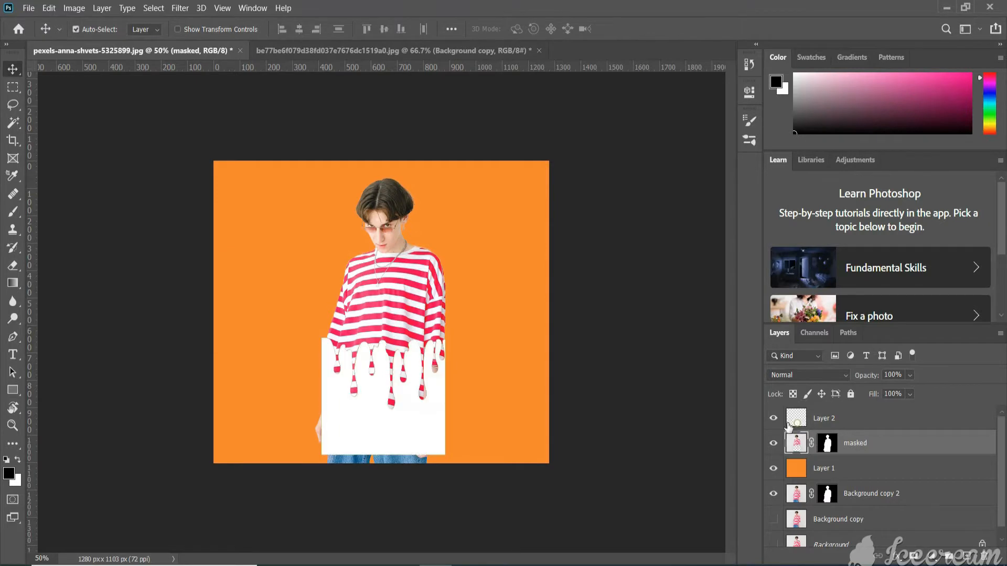
{"action": "left_click", "coordinate": [796, 422]}
{"action": "left_click", "coordinate": [773, 420]}
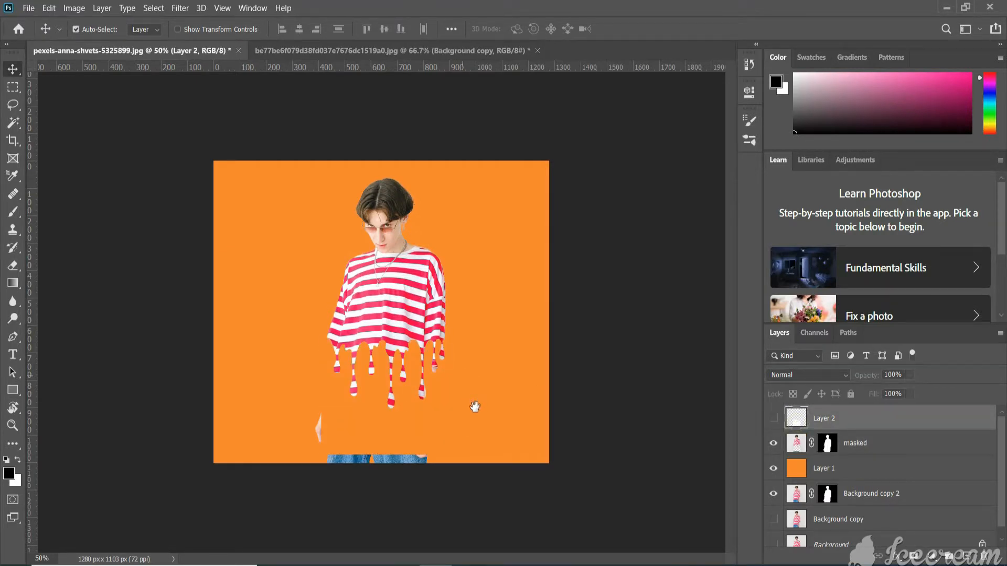
- Show Layer 2 again, load its outline as a selection and clear that selection
{"action": "left_click", "coordinate": [774, 418]}
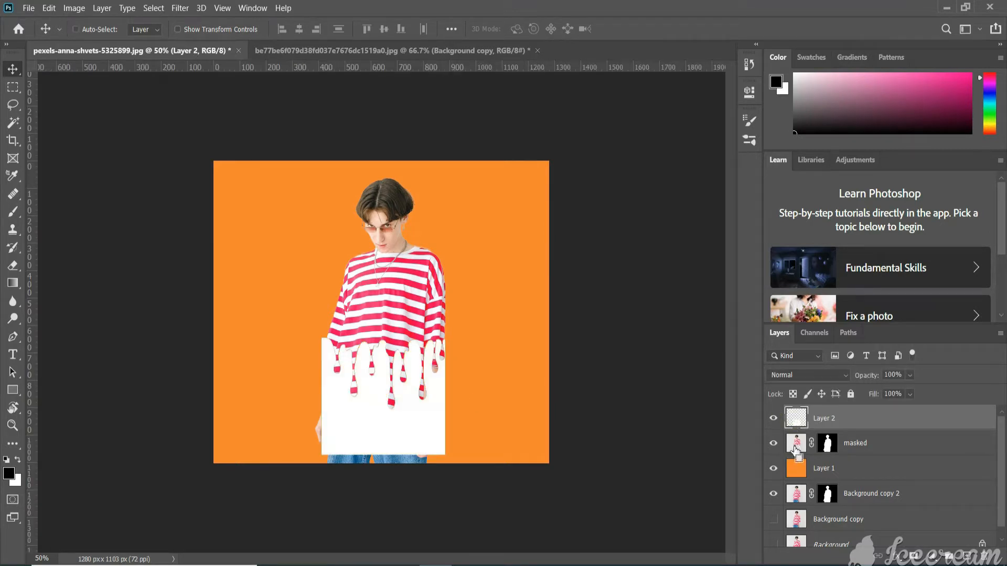
{"action": "left_click", "coordinate": [797, 419], "text": "ctrl"}
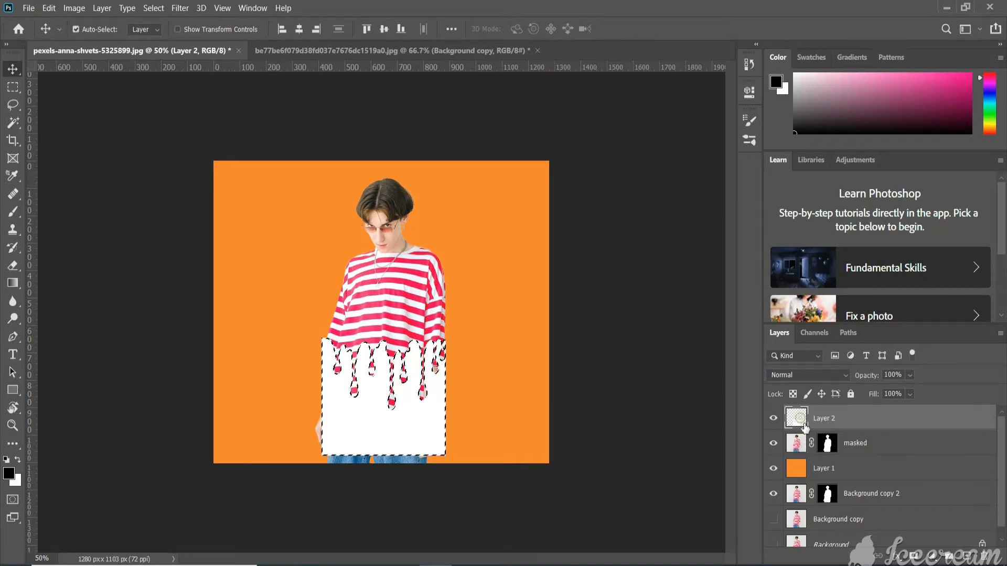
{"action": "key", "text": "ctrl+d"}
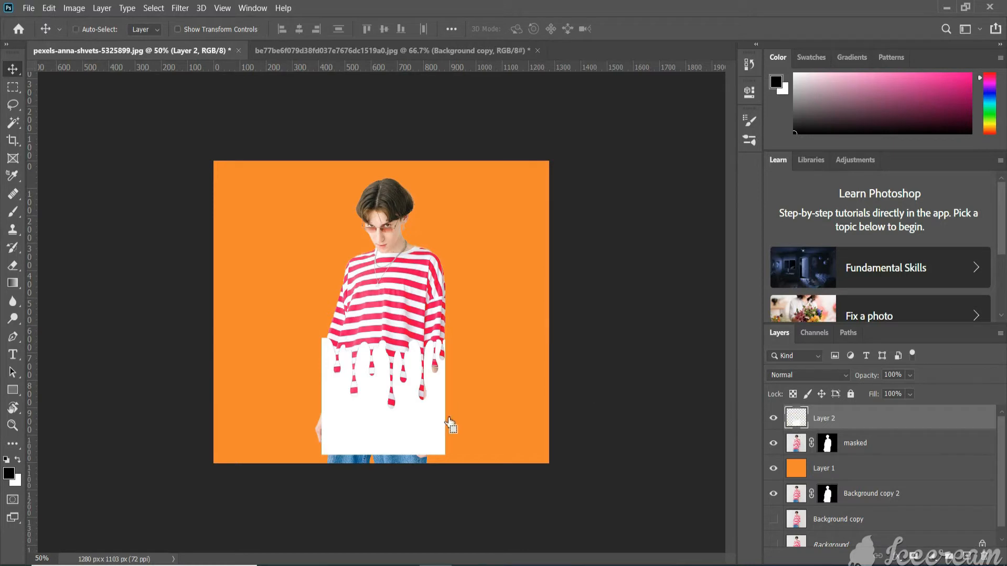
- Rotate Layer 2 by about 61.8°, enlarge it to about 106% and place it diagonally across the side of the shirt
{"action": "key", "text": "ctrl+t"}
{"action": "left_click_drag", "start_coordinate": [432, 470], "coordinate": [383, 376]}
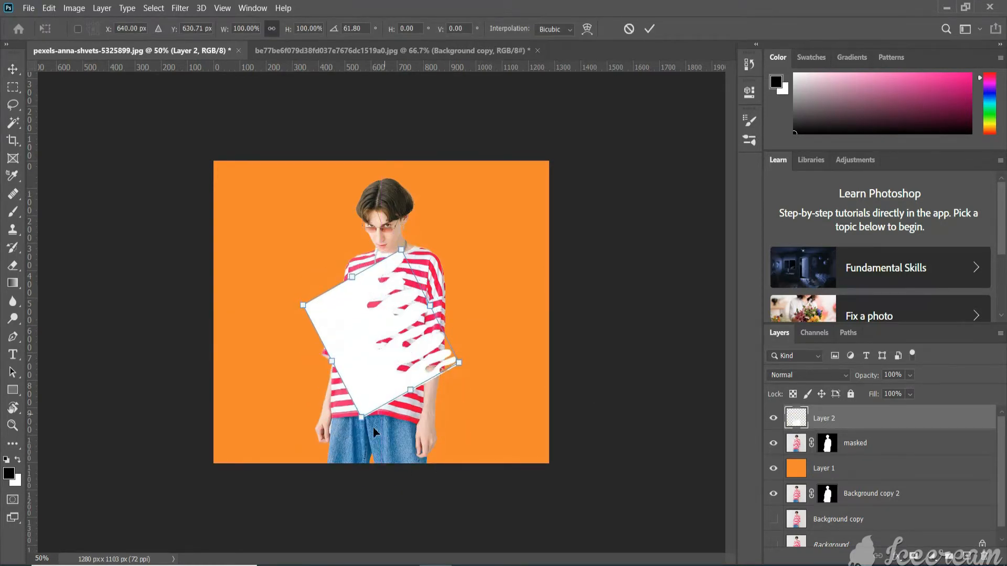
{"action": "left_click_drag", "start_coordinate": [368, 420], "coordinate": [372, 430]}
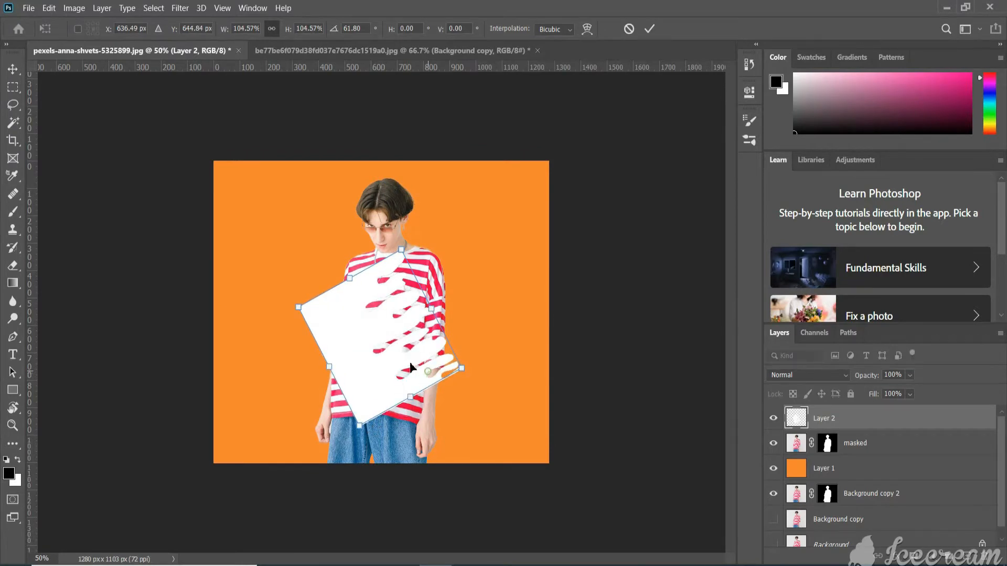
{"action": "mouse_move", "coordinate": [411, 368]}
{"action": "left_mouse_down"}
{"action": "mouse_move", "coordinate": [395, 370]}
{"action": "mouse_move", "coordinate": [403, 376]}
{"action": "left_mouse_up"}
{"action": "left_click_drag", "start_coordinate": [375, 256], "coordinate": [375, 251]}
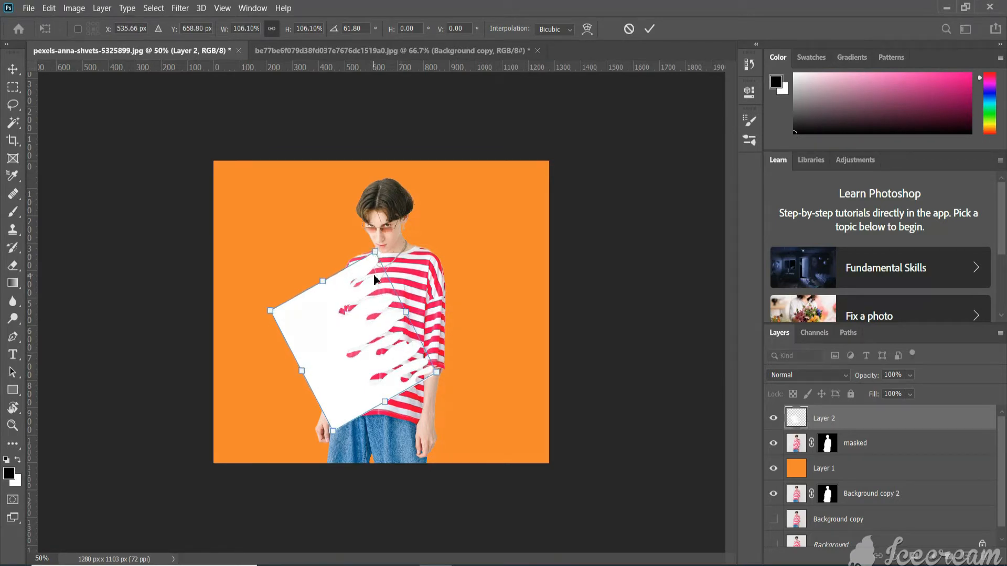
{"action": "key", "text": "Left"}
{"action": "key", "text": "Left"}
{"action": "key", "text": "Up"}
{"action": "key", "text": "Up"}
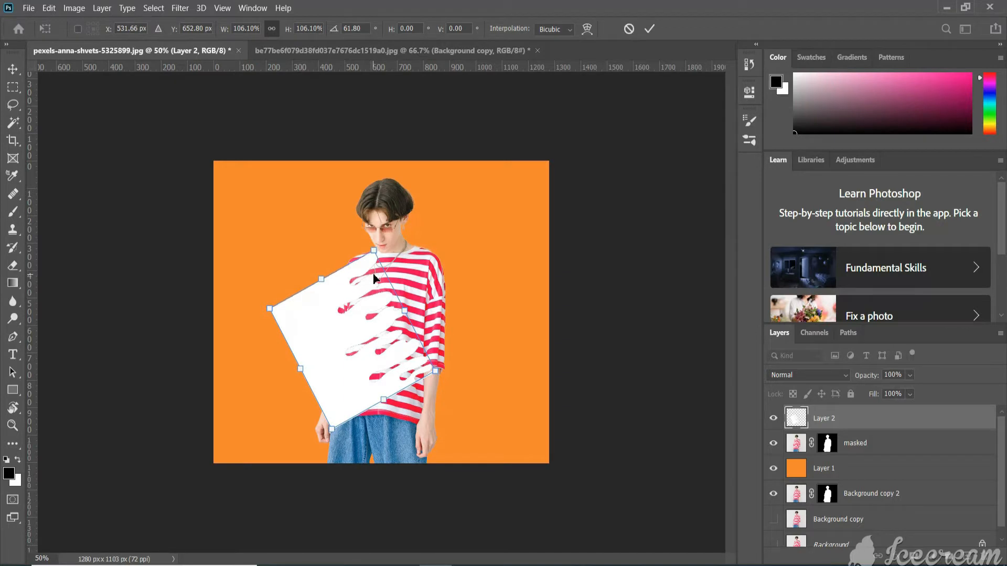
{"action": "key", "text": "Return"}
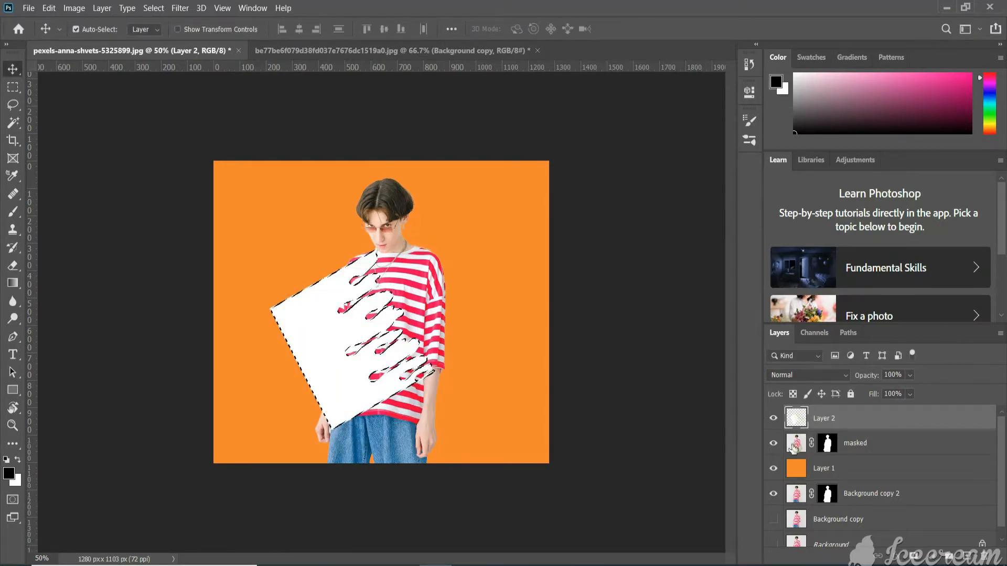
- Cut the rotated drip shape out of the masked layer, hide Layer 2 and inspect the dripping edge up close
{"action": "left_click", "coordinate": [794, 446]}
{"action": "left_click", "coordinate": [773, 419]}
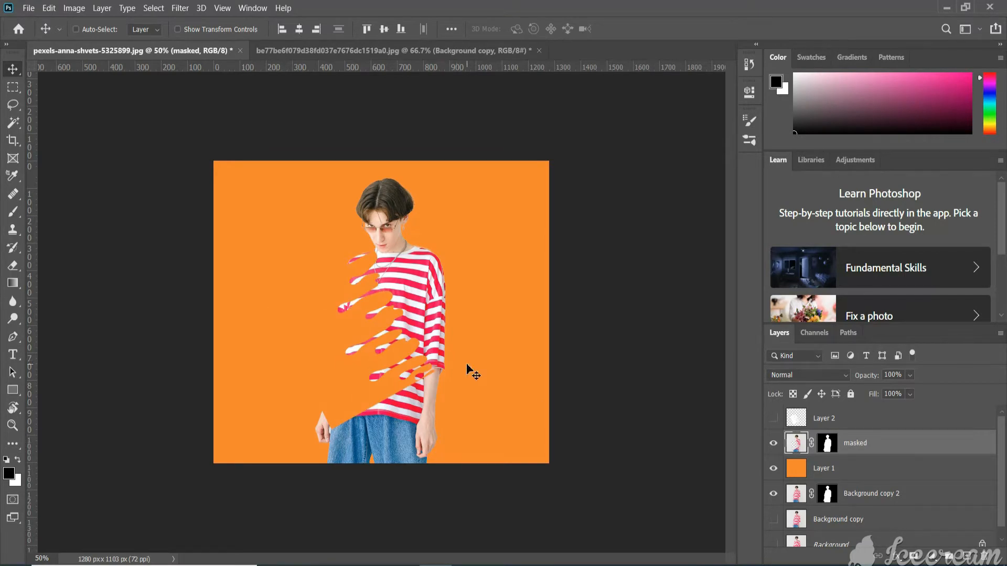
{"action": "key", "text": "ctrl+1"}
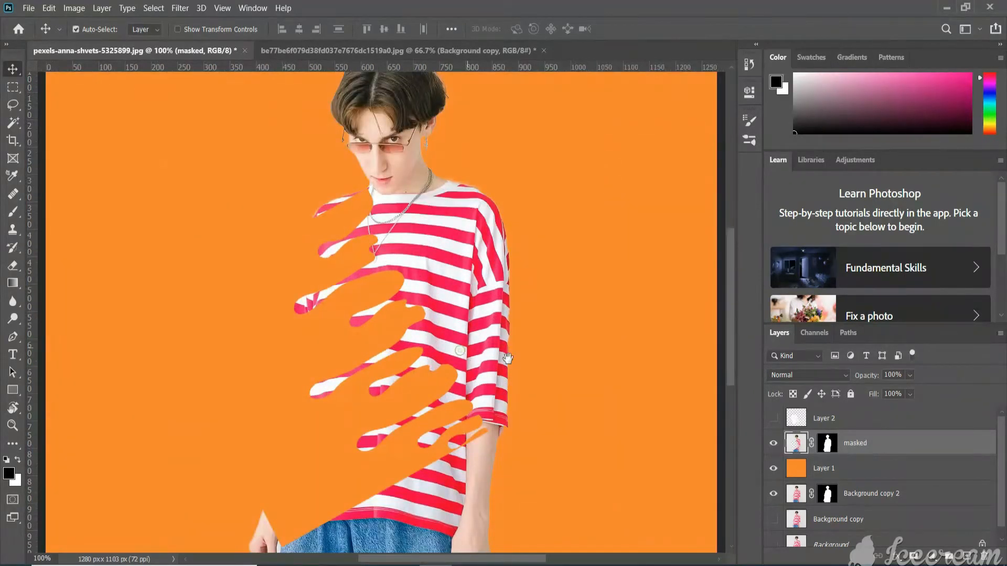
{"action": "mouse_move", "coordinate": [507, 359]}
{"action": "left_mouse_down"}
{"action": "mouse_move", "coordinate": [545, 400]}
{"action": "mouse_move", "coordinate": [585, 290]}
{"action": "mouse_move", "coordinate": [512, 365]}
{"action": "left_mouse_up"}
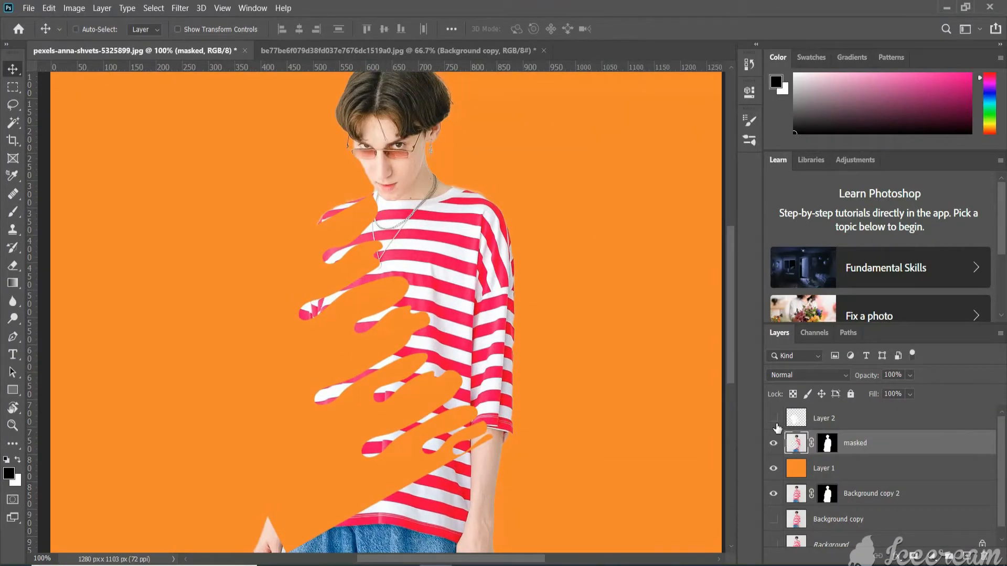
{"action": "key", "text": "ctrl+minus"}
{"action": "key", "text": "ctrl+minus"}
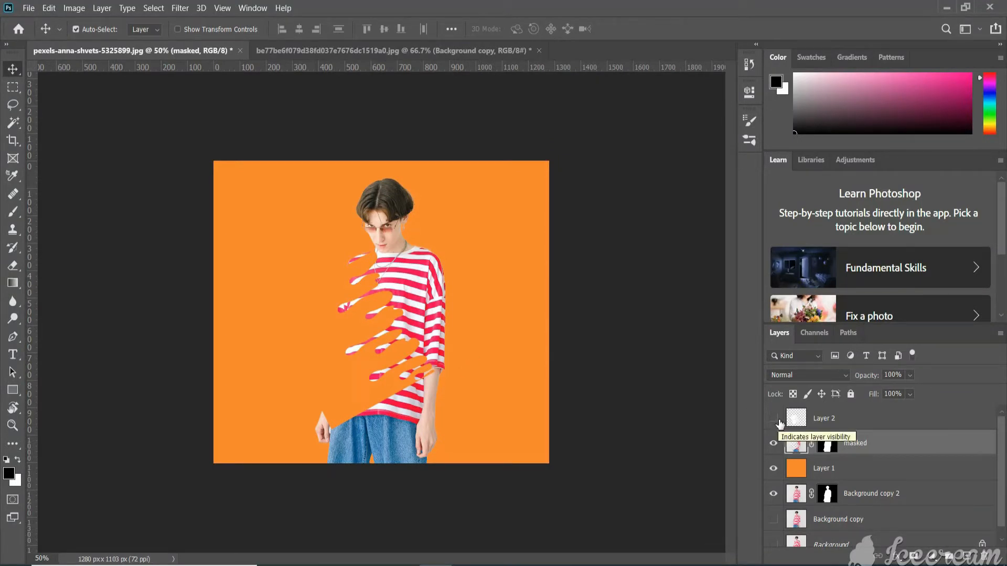
- Undo the drip cut on the masked layer, delete Layer 2 and clear the selection
{"action": "left_click", "coordinate": [831, 417], "text": "ctrl"}
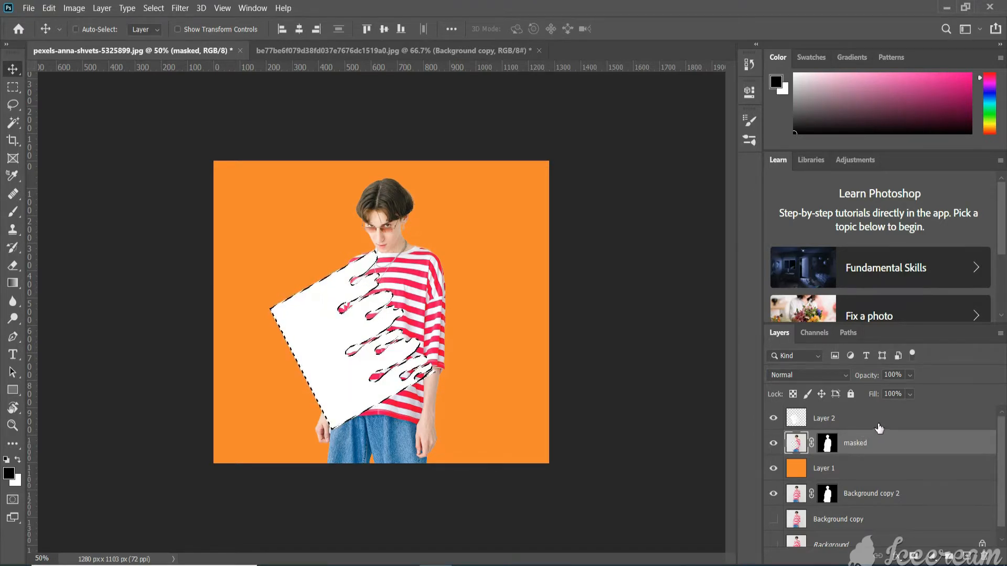
{"action": "key", "text": "ctrl+d"}
{"action": "left_click", "coordinate": [900, 423]}
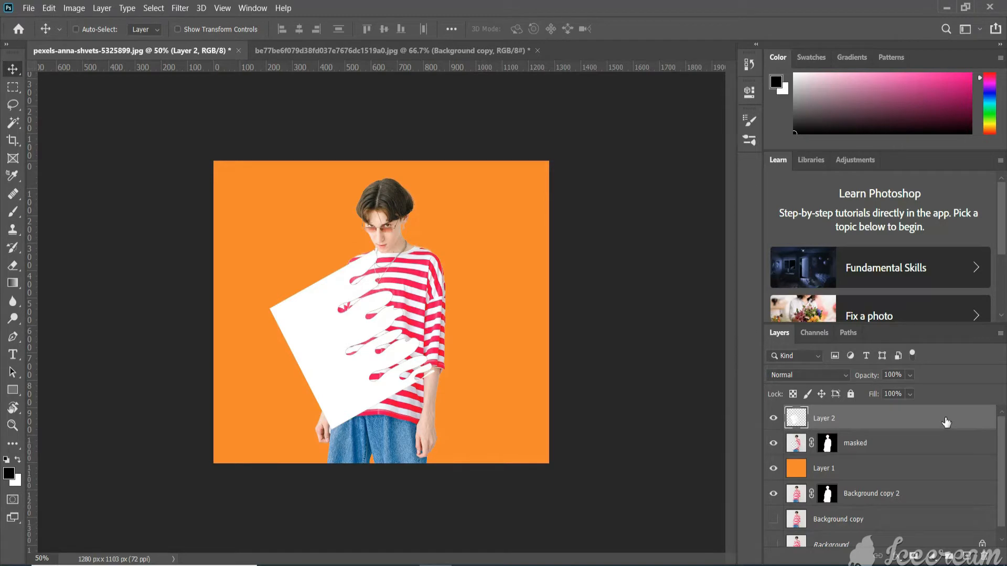
{"action": "key", "text": "ctrl+z"}
{"action": "key", "text": "ctrl+z"}
{"action": "left_click_drag", "start_coordinate": [946, 422], "coordinate": [984, 555]}
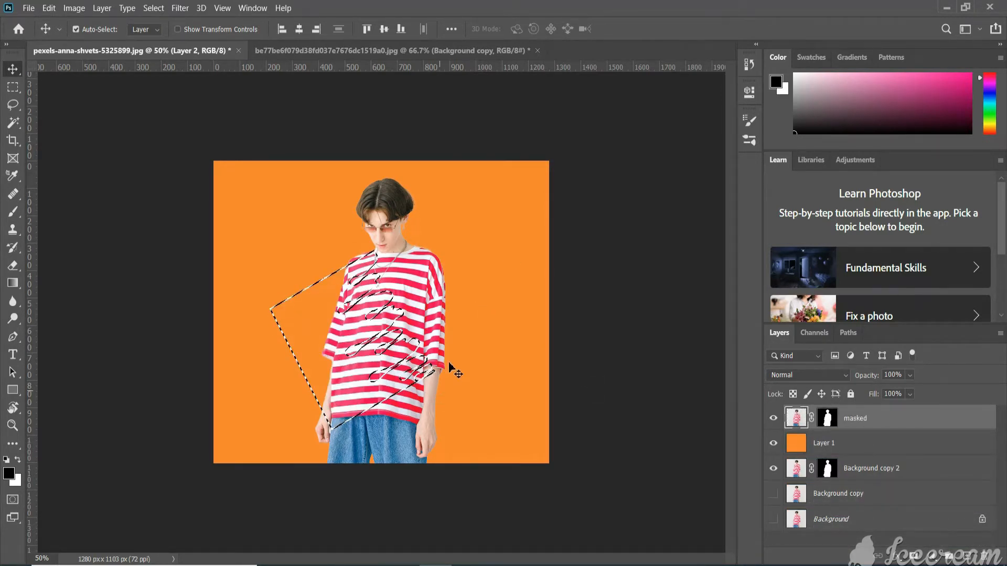
{"action": "key", "text": "ctrl+d"}
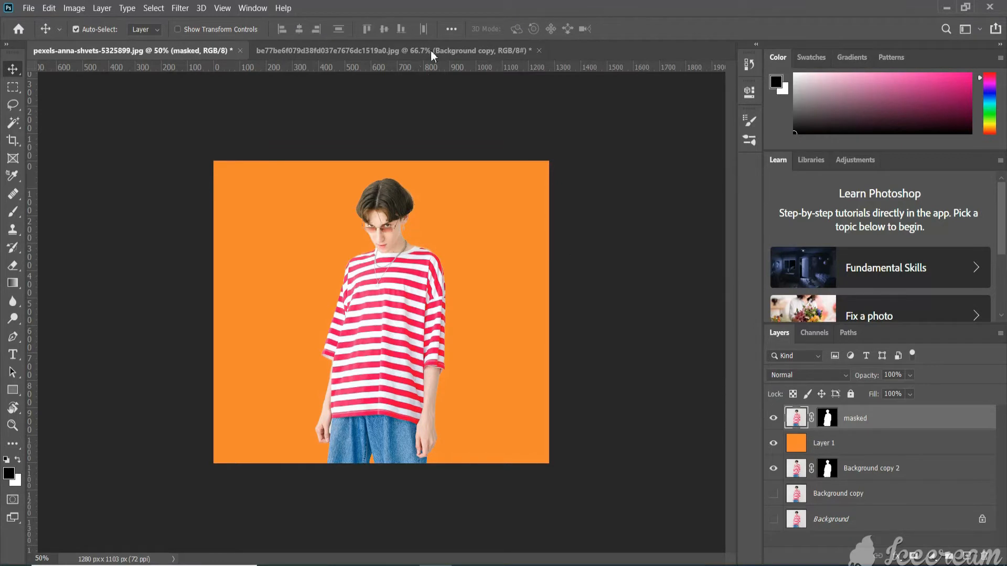
- Switch to the drip image, clear its selection and invert the colours of the Background copy layer
{"action": "left_click", "coordinate": [429, 50]}
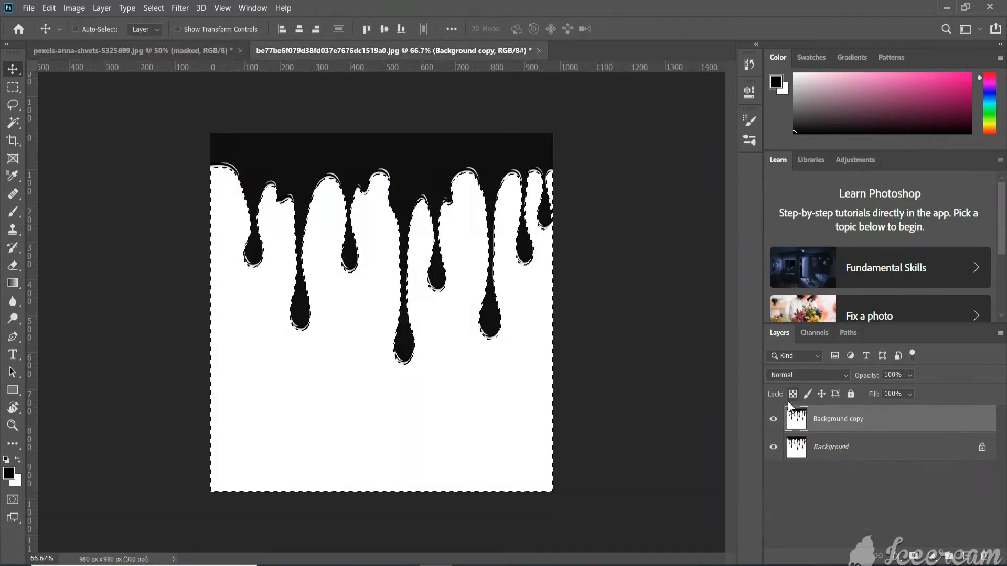
{"action": "key", "text": "ctrl+d"}
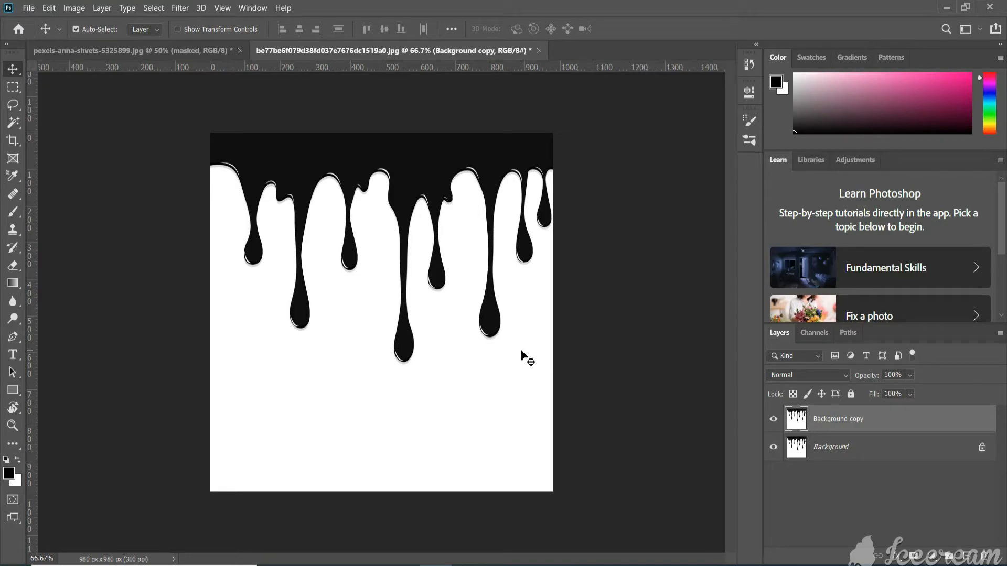
{"action": "key", "text": "ctrl+i"}
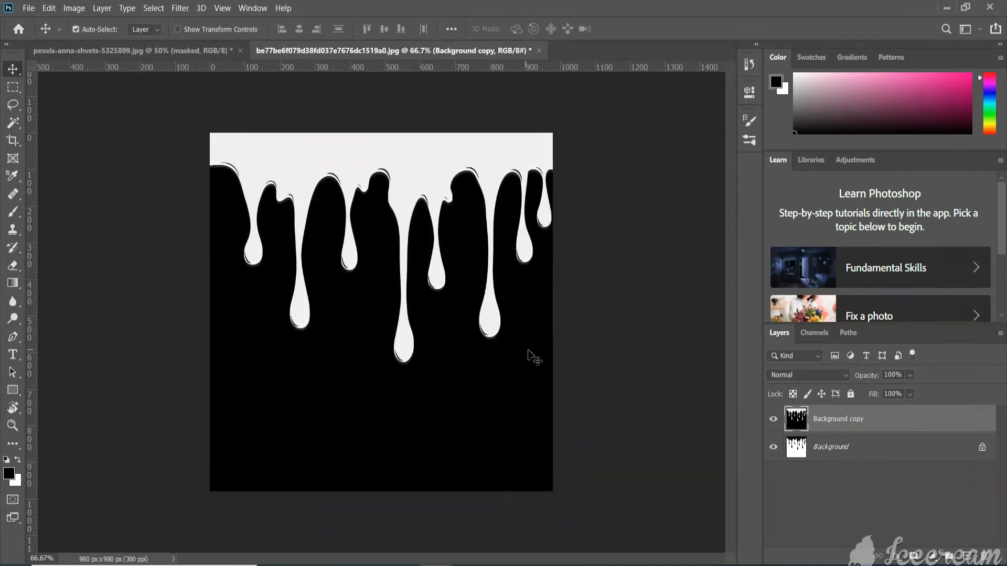
- Add a new layer above Background copy and fill the Magic Wand selection of the black area below the drips with white
{"action": "left_click", "coordinate": [13, 123]}
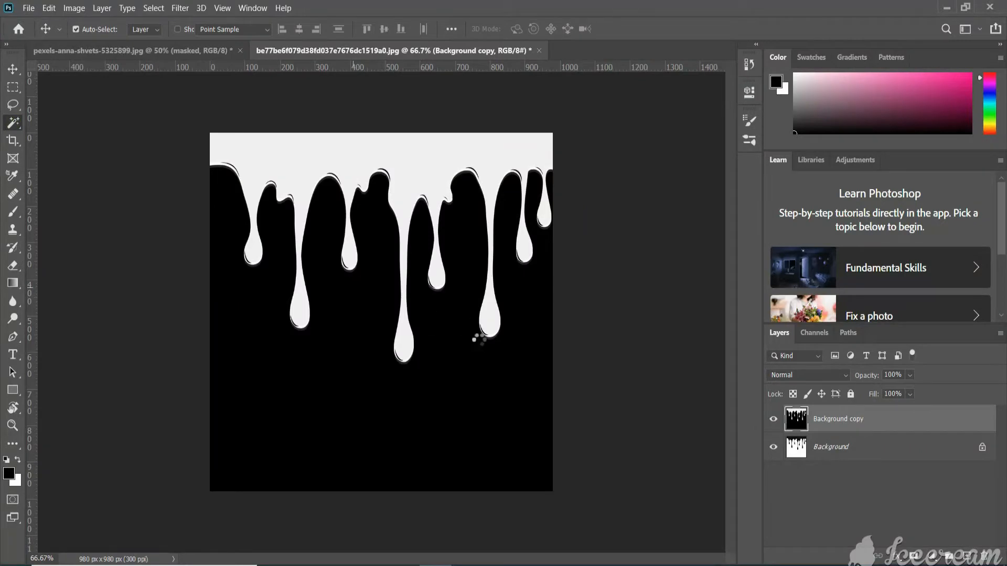
{"action": "left_click", "coordinate": [479, 338]}
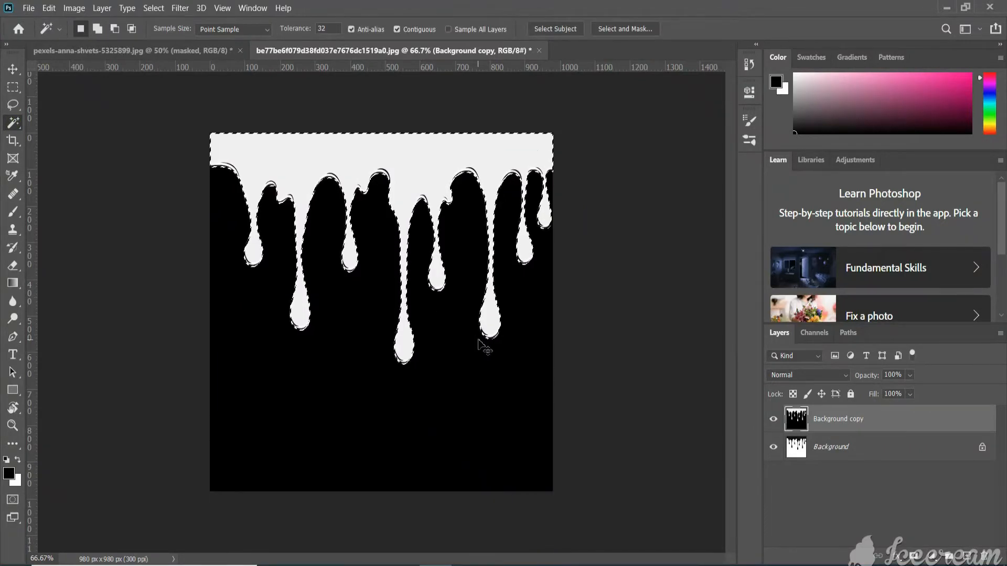
{"action": "key", "text": "ctrl+shift+alt+n"}
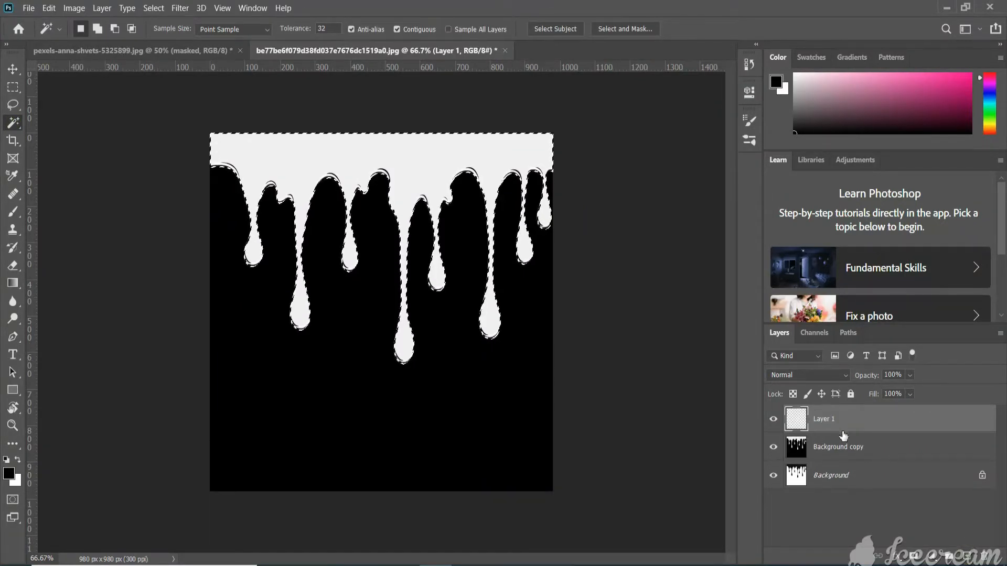
{"action": "key", "text": "ctrl+d"}
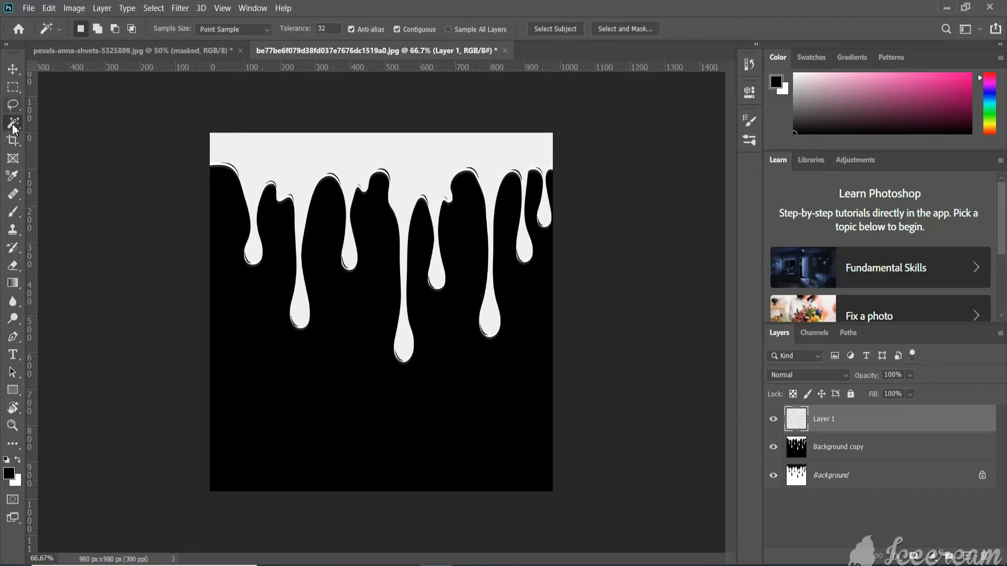
{"action": "left_click", "coordinate": [432, 364]}
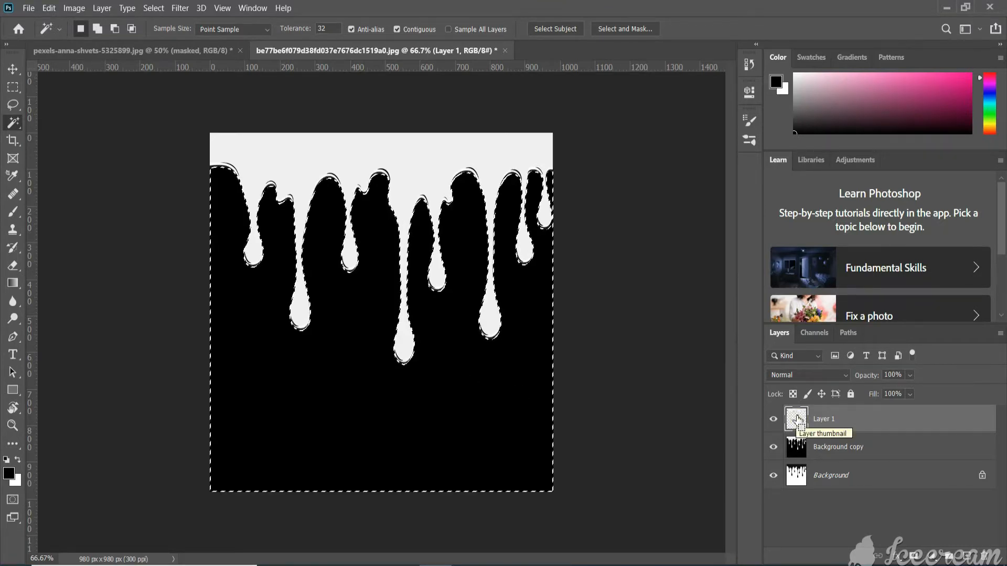
{"action": "key", "text": "ctrl+BackSpace"}
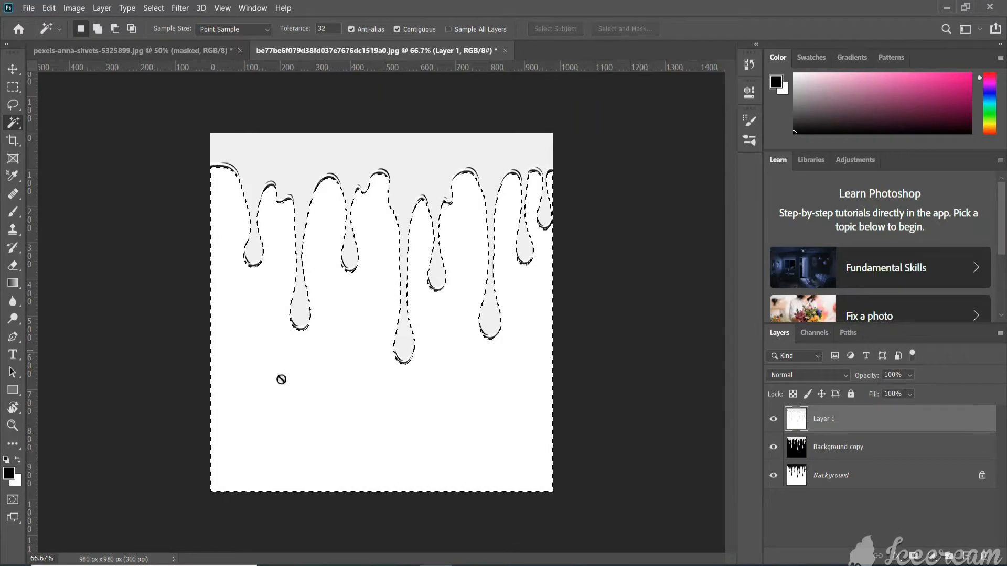
- Invert the selection to the drips and enter Quick Mask mode with the 50% red overlay marking selected areas
{"action": "key", "text": "ctrl+shift+i"}
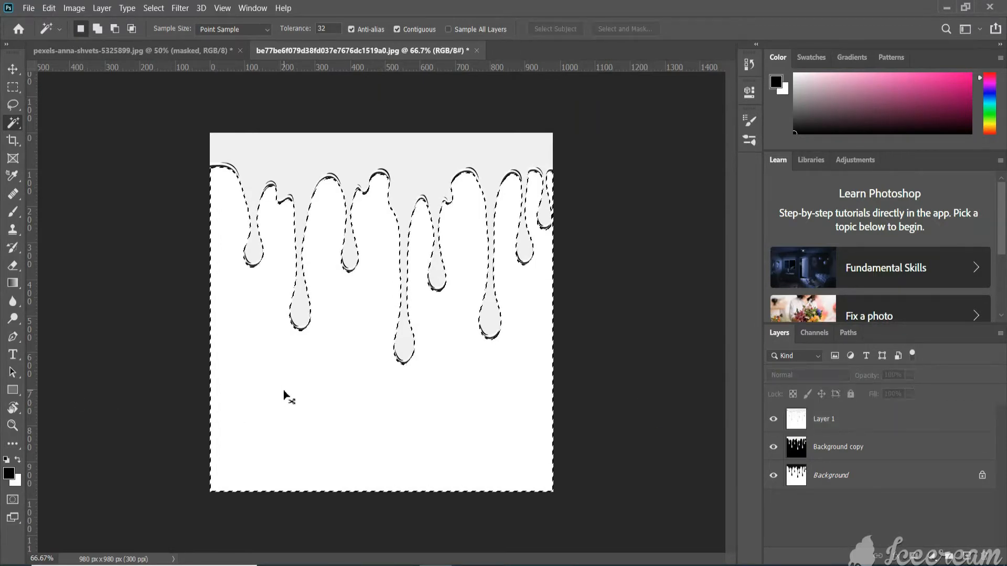
{"action": "double_click", "coordinate": [14, 499]}
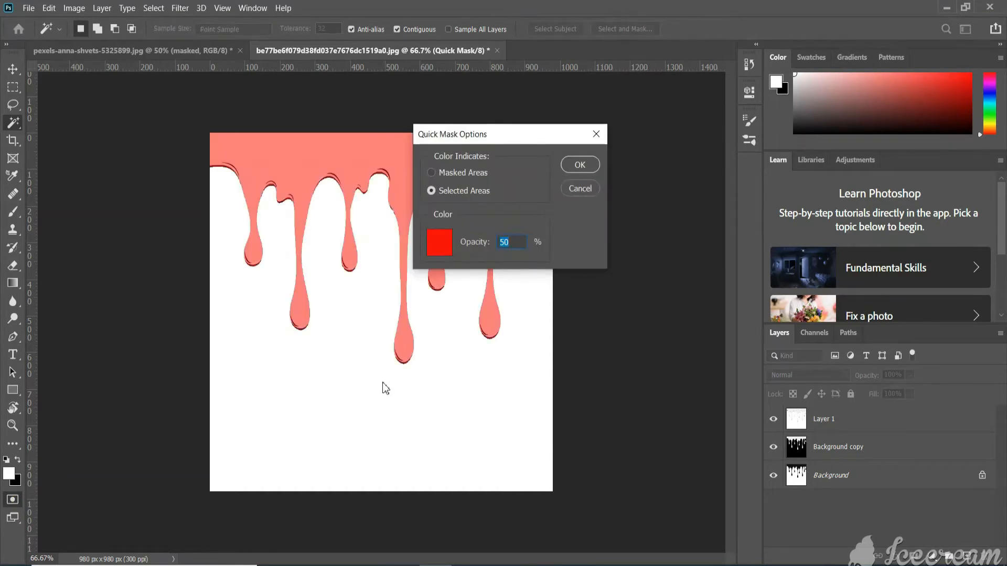
{"action": "key", "text": "Return"}
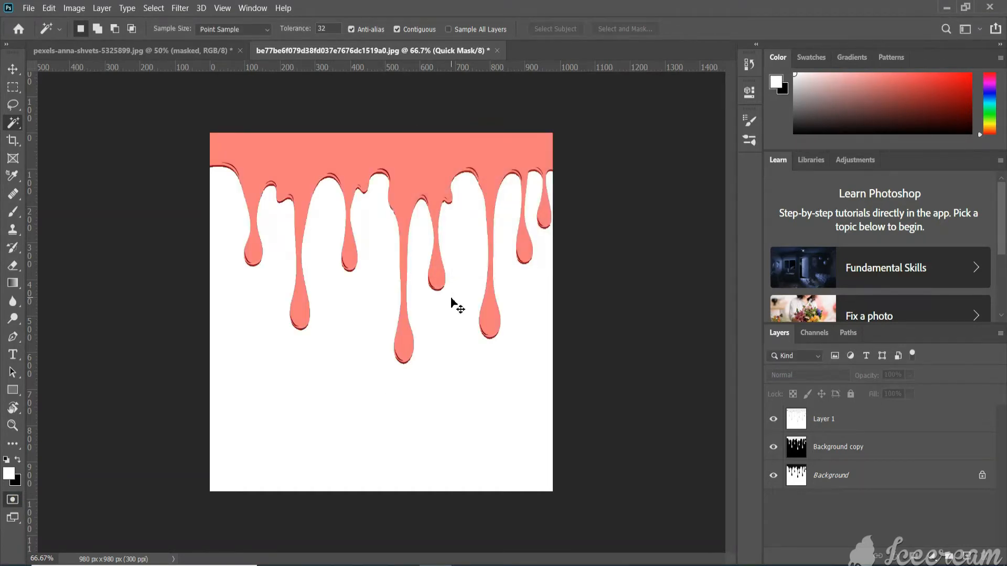
{"action": "key", "text": "ctrl+plus"}
{"action": "left_click_drag", "start_coordinate": [462, 293], "coordinate": [495, 331]}
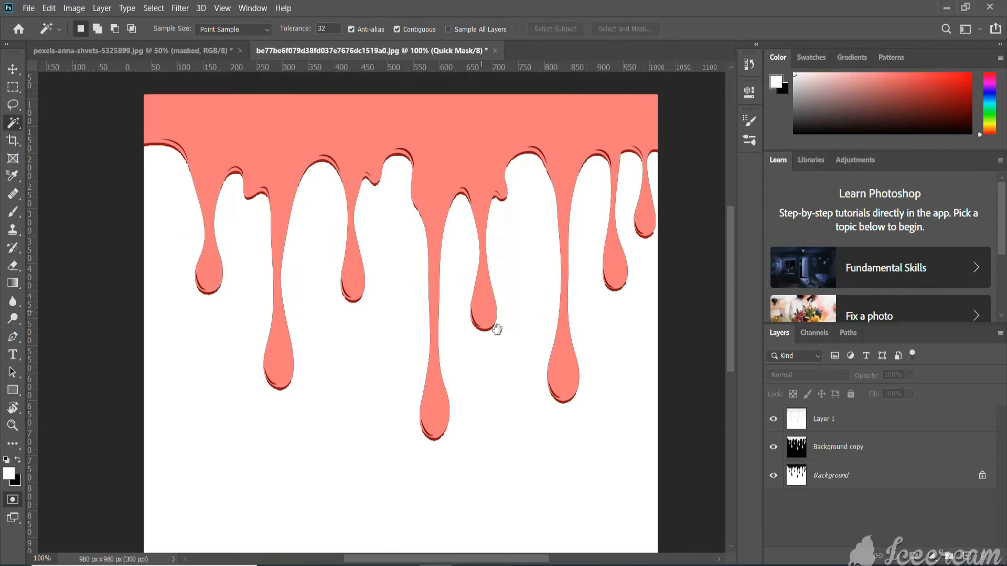
- Activate the Brush tool, make Layer 1 the active layer and check the brush's size and hardness settings
{"action": "left_click", "coordinate": [14, 265]}
{"action": "left_click", "coordinate": [15, 213]}
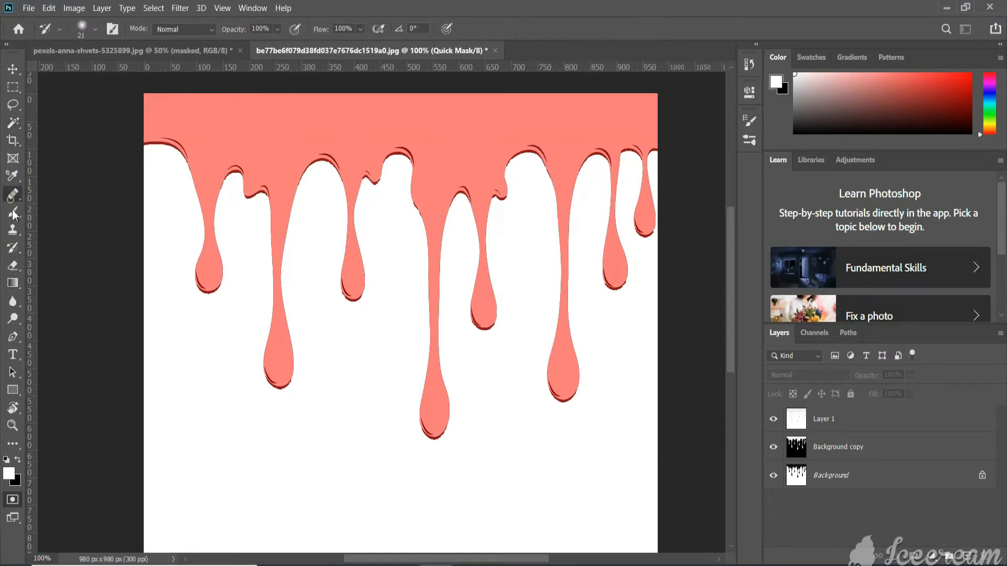
{"action": "left_click", "coordinate": [14, 212]}
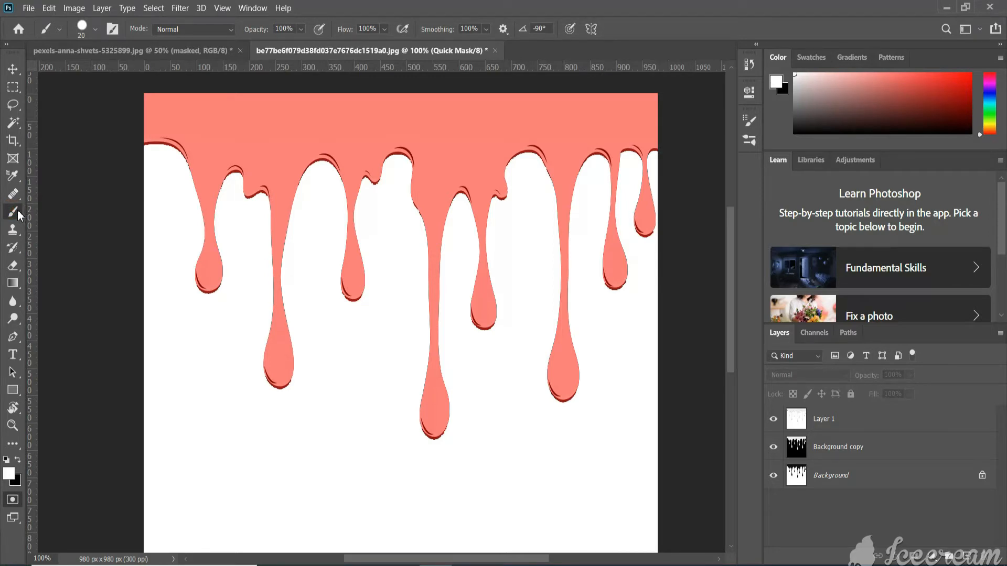
{"action": "right_click", "coordinate": [17, 210]}
{"action": "left_click", "coordinate": [27, 213]}
{"action": "left_click", "coordinate": [822, 422]}
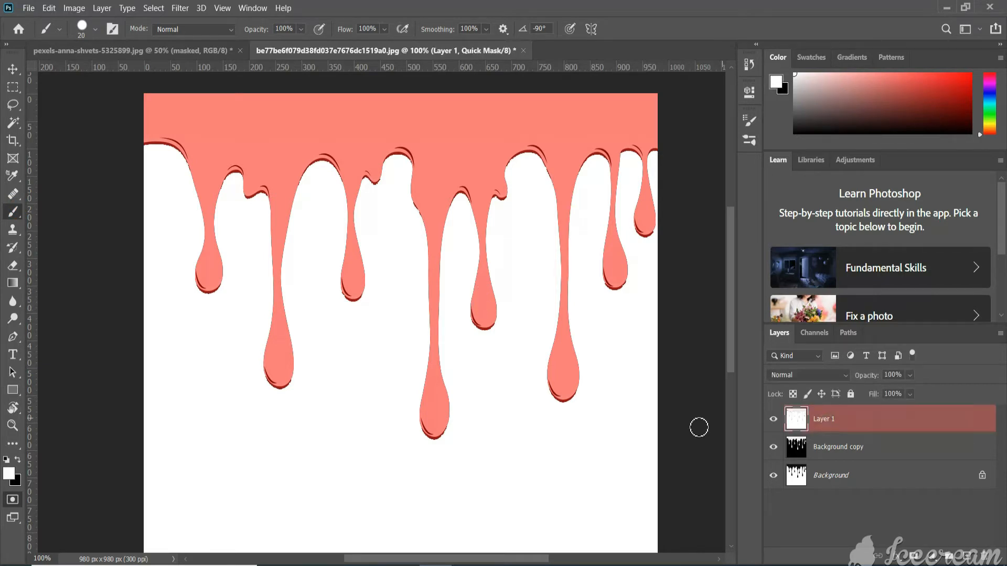
{"action": "right_click", "coordinate": [602, 398]}
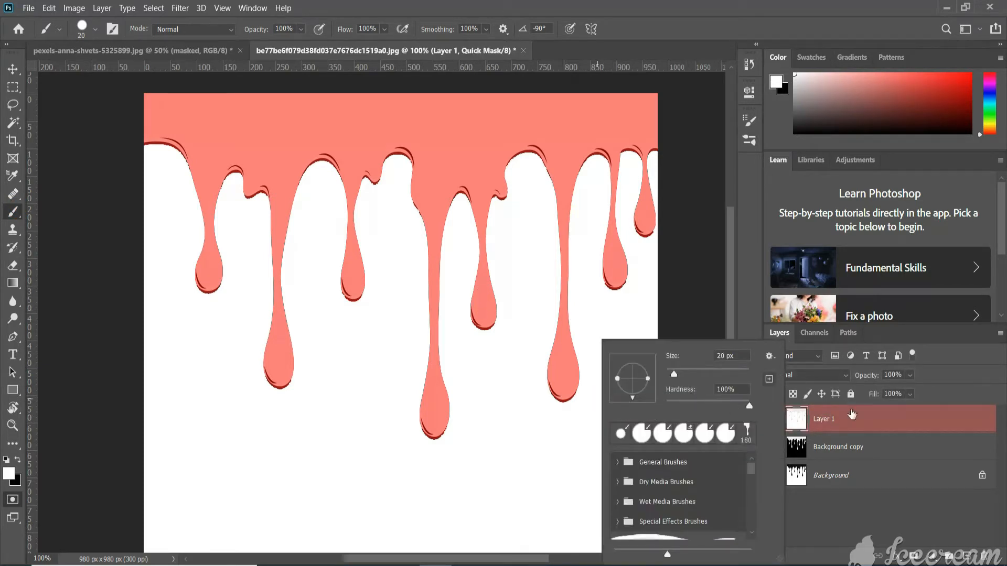
{"action": "left_click", "coordinate": [851, 417]}
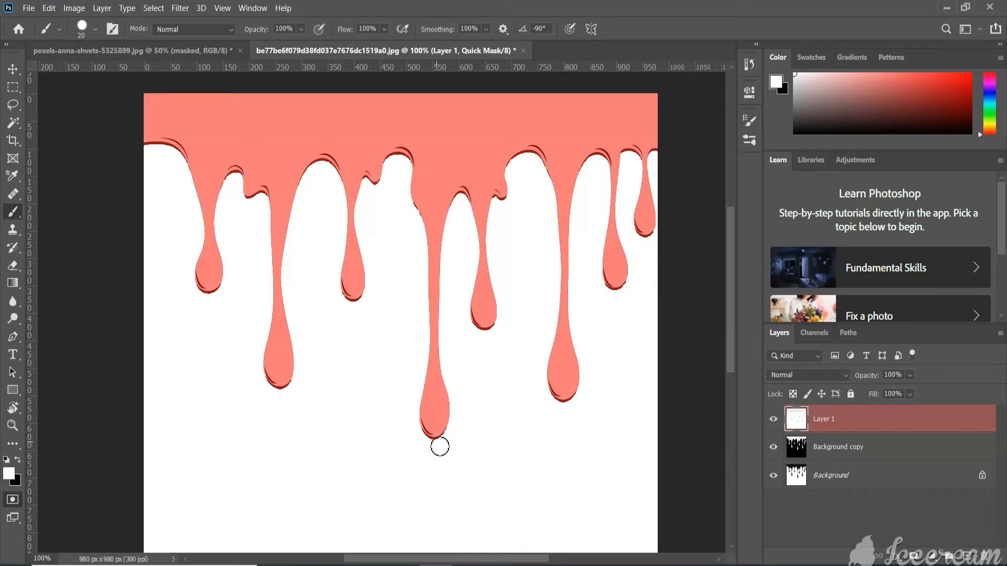
- Paint white strokes through the Quick Mask along the drip bulbs, across the drip stems and diagonally over the upper drip area
{"action": "left_click_drag", "start_coordinate": [440, 446], "coordinate": [440, 391]}
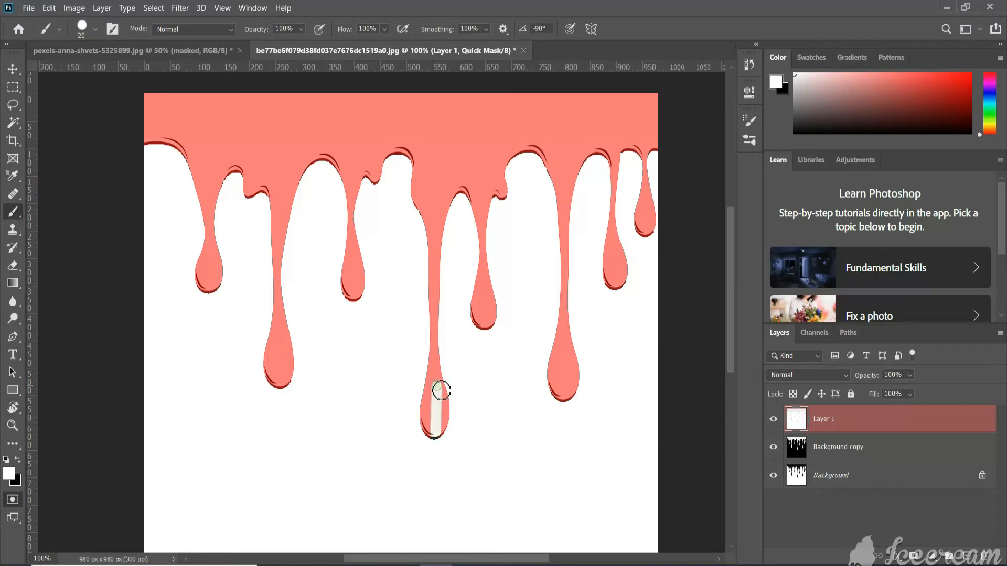
{"action": "left_click", "coordinate": [564, 401]}
{"action": "left_click", "coordinate": [568, 359], "text": "shift"}
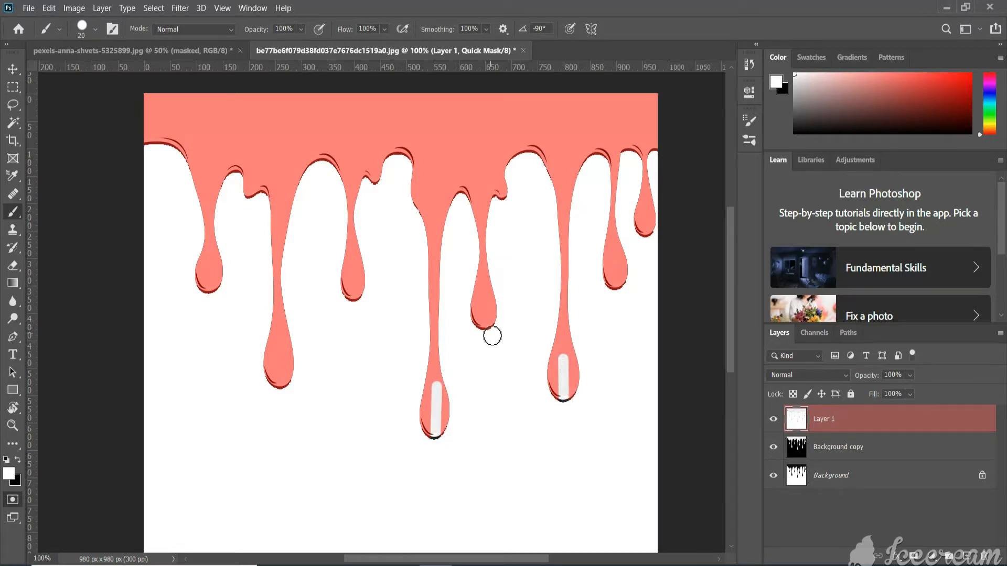
{"action": "left_click", "coordinate": [490, 334], "text": "shift"}
{"action": "left_click", "coordinate": [489, 278], "text": "shift"}
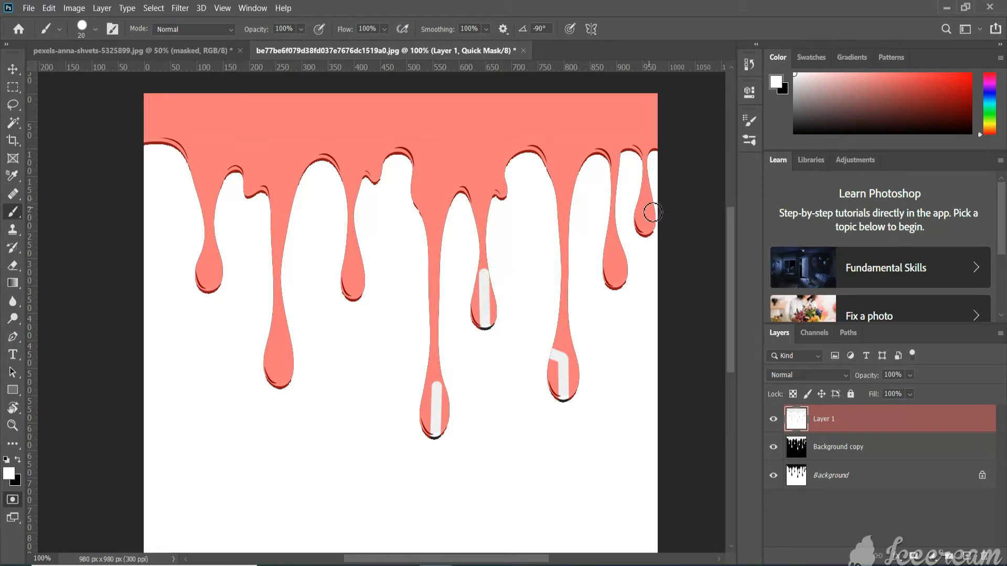
{"action": "left_click", "coordinate": [209, 211], "text": "shift"}
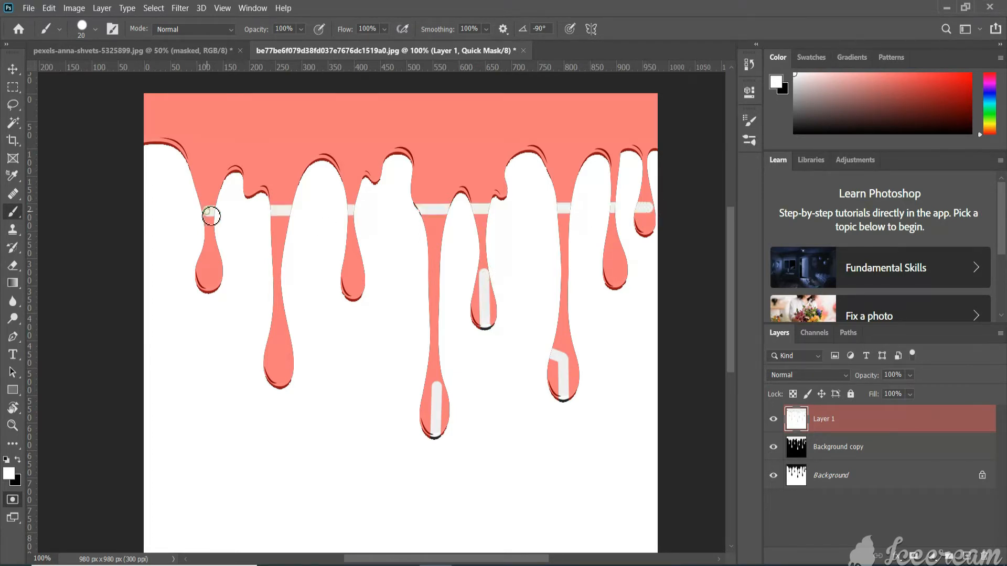
{"action": "left_click", "coordinate": [203, 283]}
{"action": "left_click", "coordinate": [357, 279], "text": "shift"}
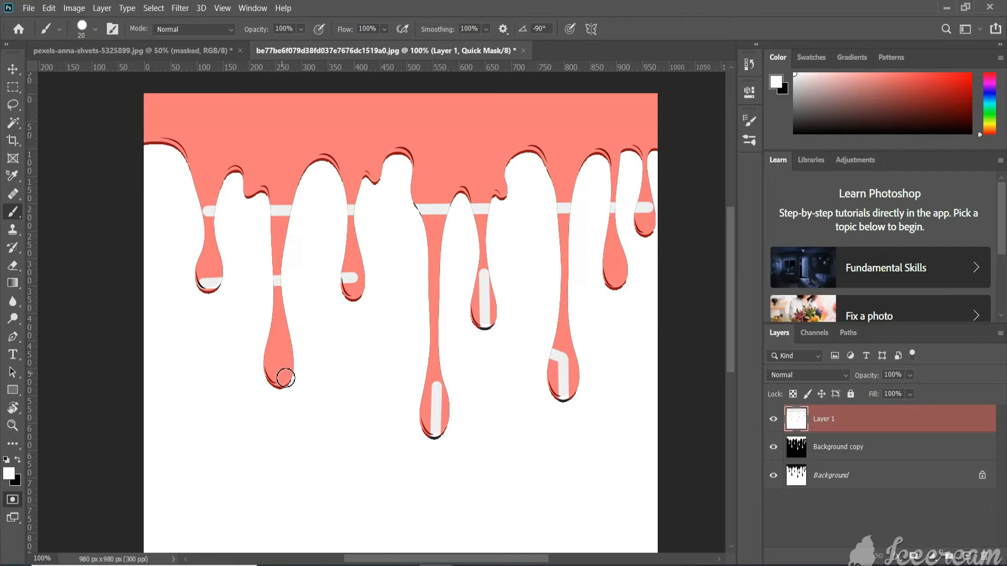
{"action": "left_click", "coordinate": [281, 331]}
{"action": "left_click", "coordinate": [281, 373], "text": "shift"}
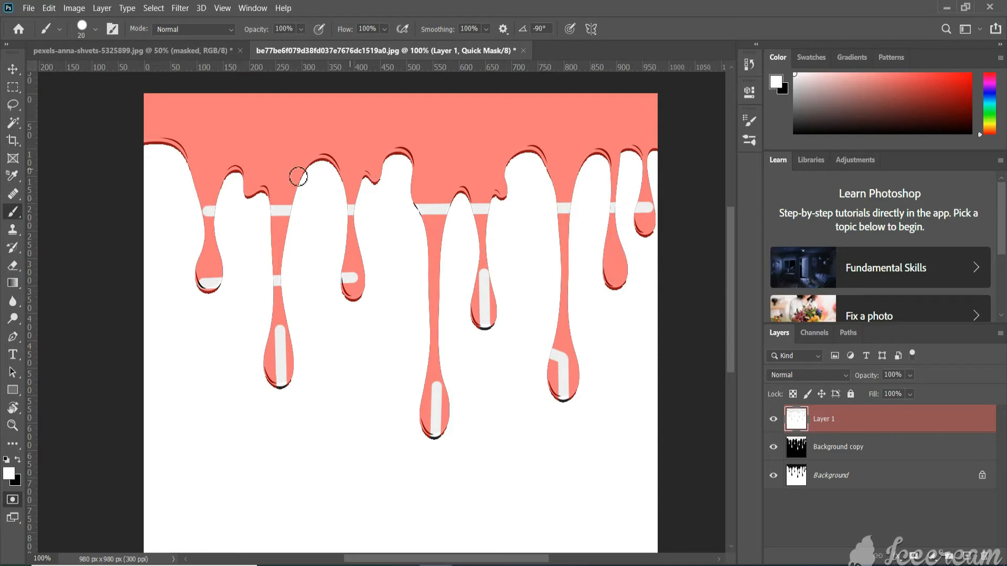
{"action": "left_click", "coordinate": [197, 156]}
{"action": "left_click", "coordinate": [291, 209], "text": "shift"}
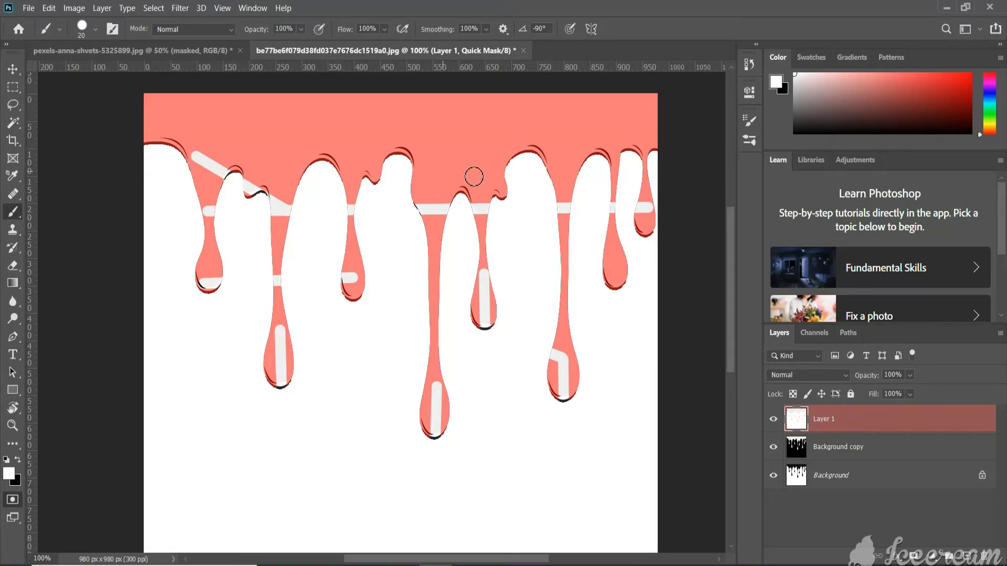
{"action": "left_click", "coordinate": [633, 147]}
{"action": "left_click", "coordinate": [427, 178], "text": "shift"}
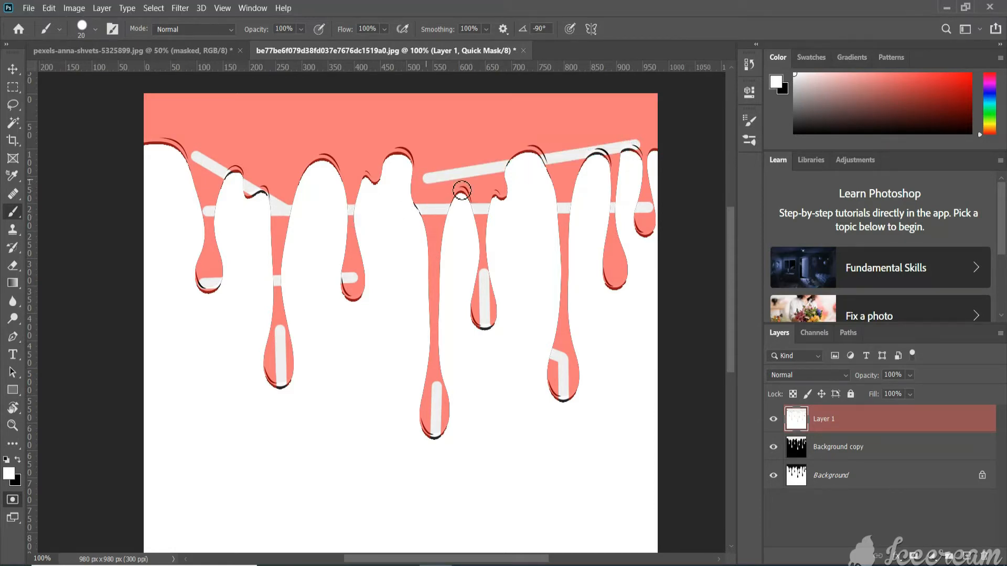
{"action": "left_click", "coordinate": [423, 211], "text": "shift"}
- Leave Quick Mask mode and invert the resulting selection so it covers the white area around the drips
{"action": "key", "text": "q"}
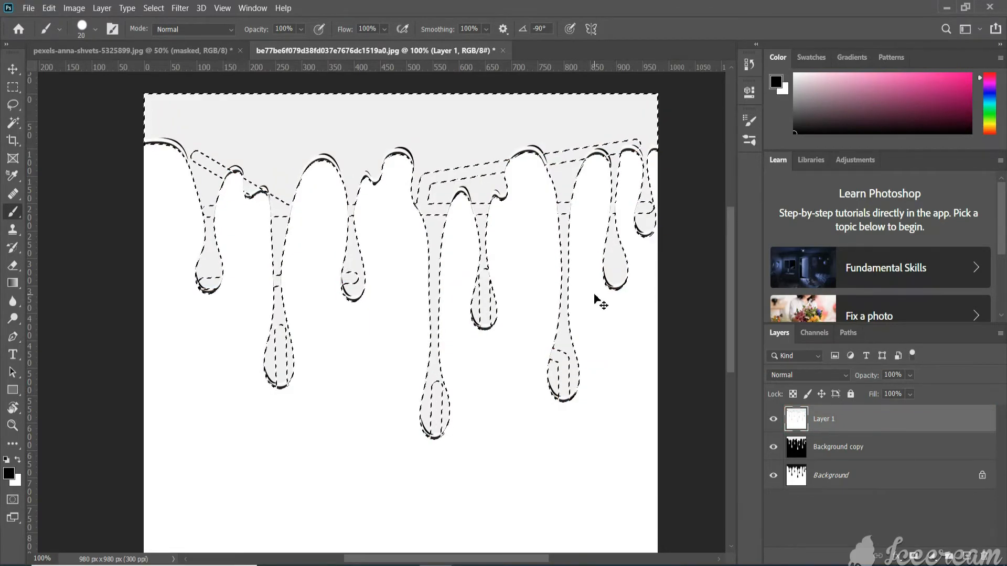
{"action": "key", "text": "alt+BackSpace"}
{"action": "key", "text": "ctrl+z"}
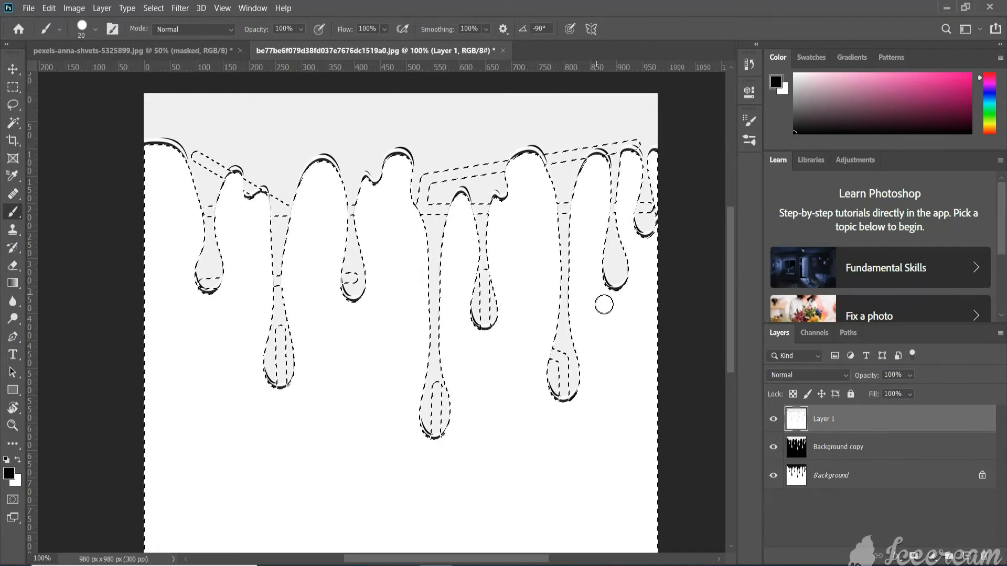
- Switch to the portrait image, add a layer above the masked layer and paste the white drip shape into it
{"action": "key", "text": "ctrl+Tab"}
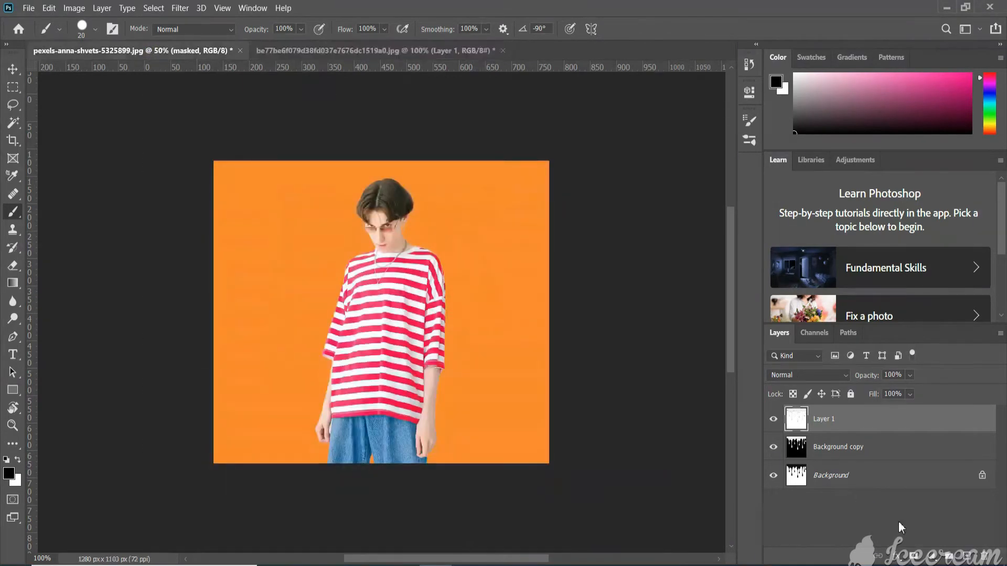
{"action": "left_click", "coordinate": [967, 556]}
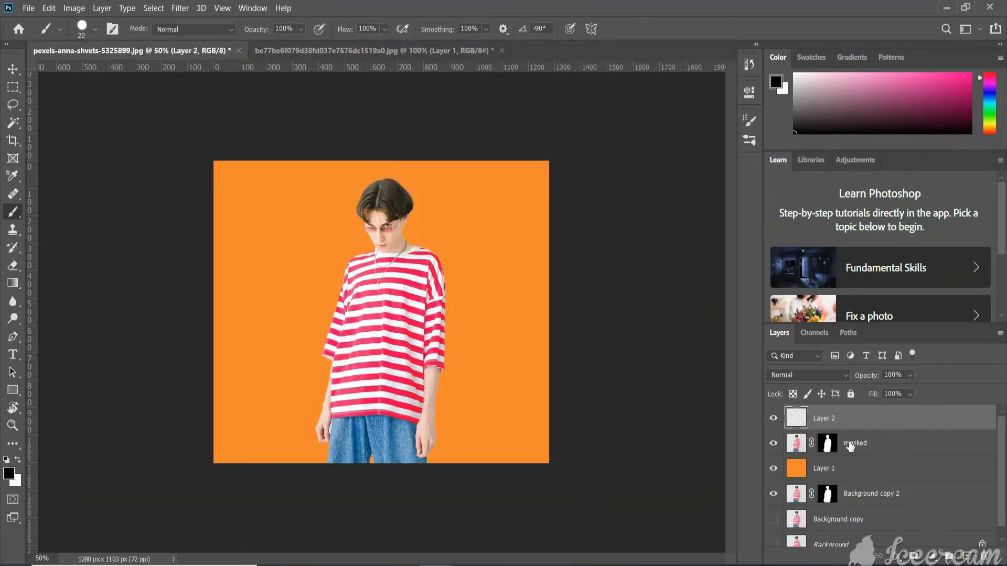
{"action": "key", "text": "ctrl+v"}
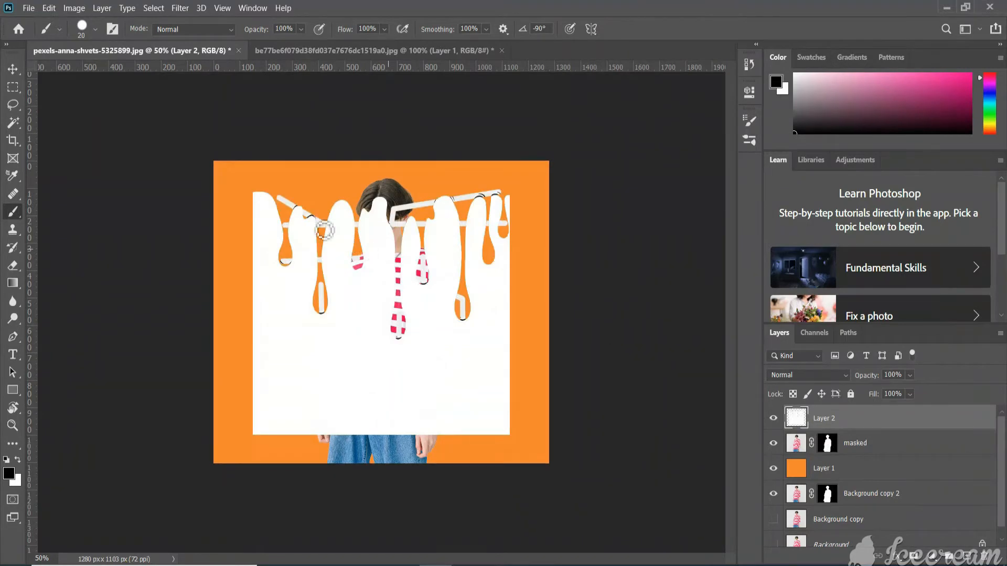
- Scale the pasted drip shape to about 55.3%, move it over the lower shirt and rotate it about 6.66°
{"action": "key", "text": "ctrl+t"}
{"action": "left_click_drag", "start_coordinate": [253, 190], "coordinate": [367, 301]}
{"action": "left_click_drag", "start_coordinate": [450, 391], "coordinate": [392, 404]}
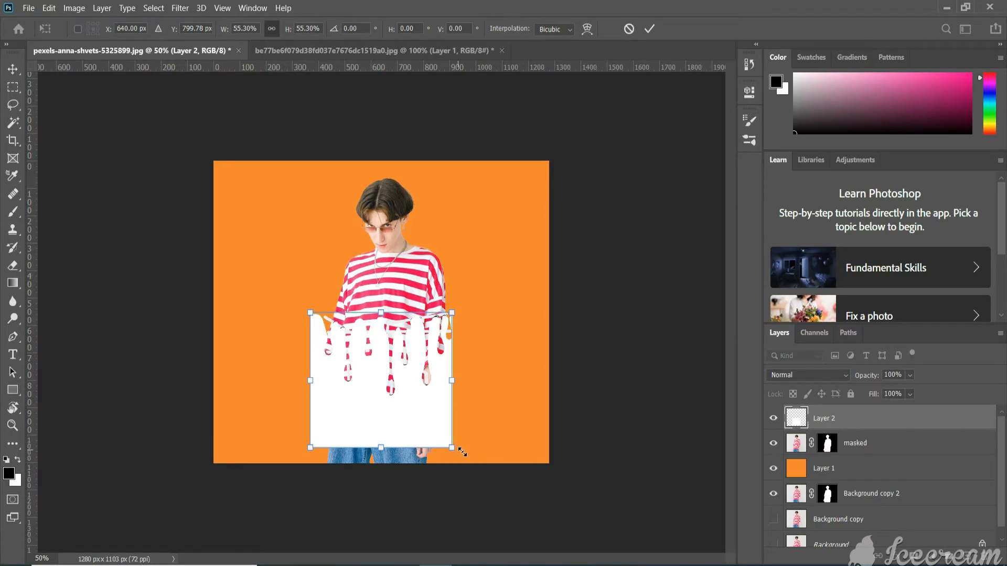
{"action": "left_click_drag", "start_coordinate": [465, 453], "coordinate": [456, 458]}
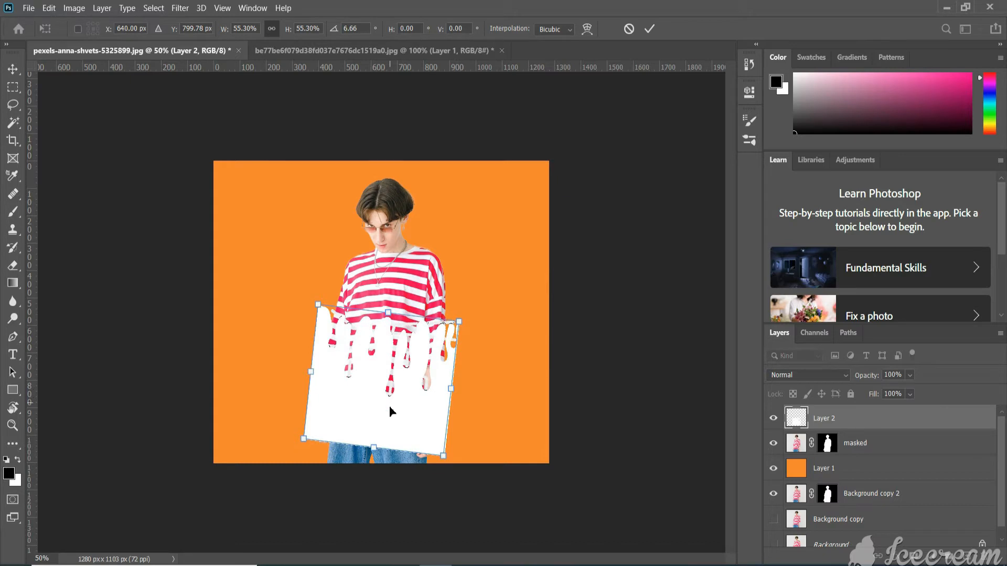
{"action": "left_click_drag", "start_coordinate": [390, 411], "coordinate": [390, 418]}
- Resize the tilted drip shape to about 47% and place it across the lower shirt and top of the jeans
{"action": "left_click_drag", "start_coordinate": [318, 311], "coordinate": [352, 358]}
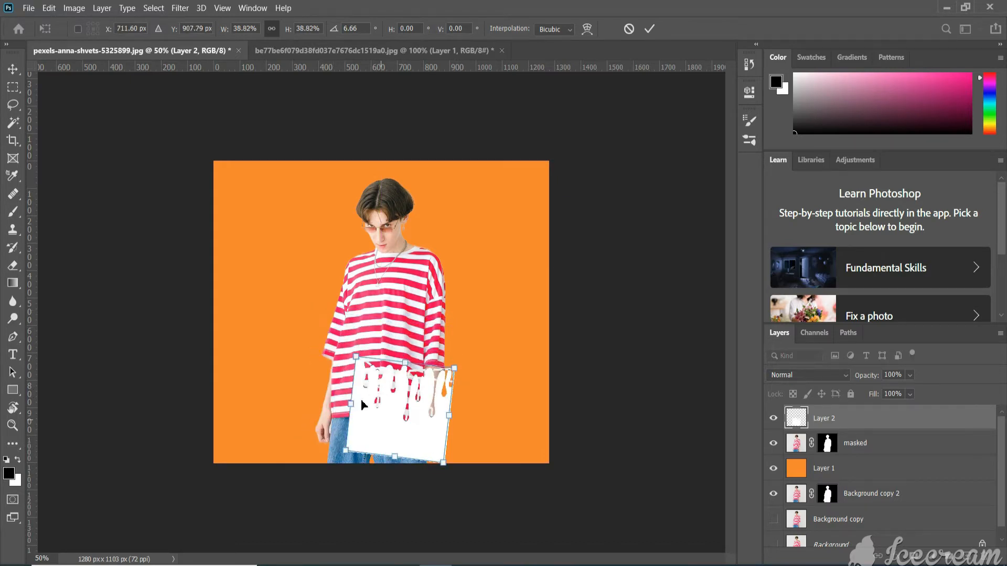
{"action": "left_click_drag", "start_coordinate": [382, 423], "coordinate": [357, 410]}
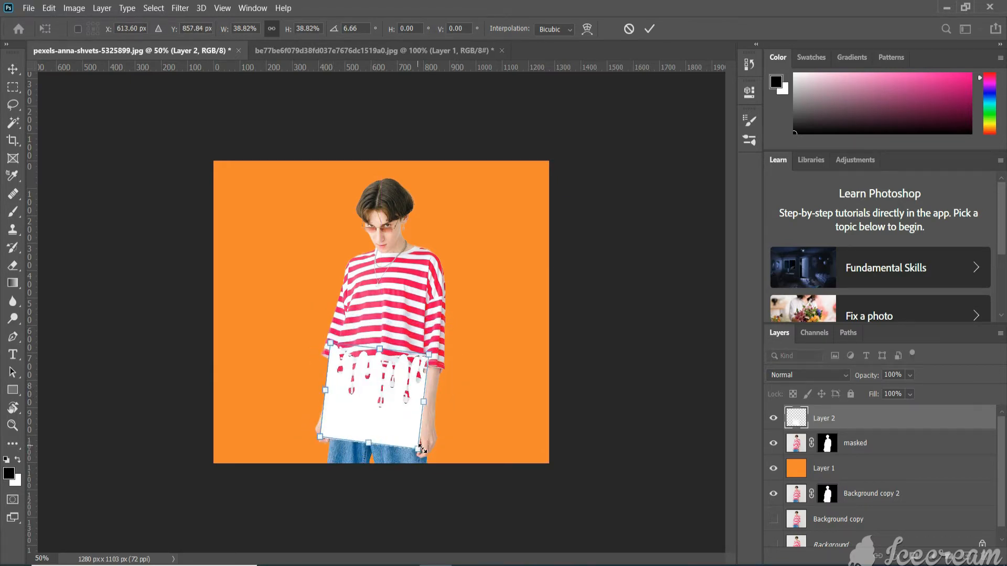
{"action": "left_click_drag", "start_coordinate": [421, 450], "coordinate": [430, 464]}
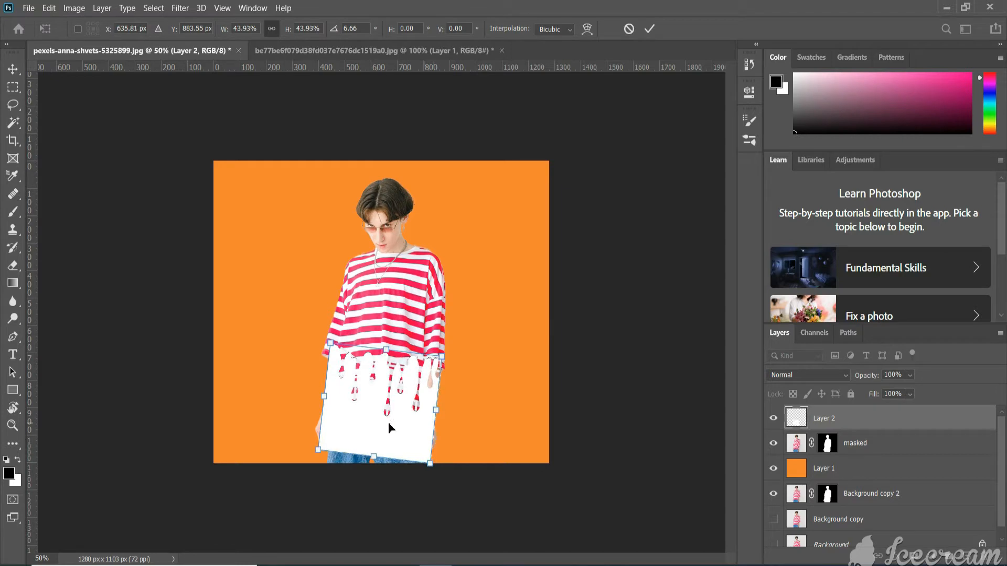
{"action": "mouse_move", "coordinate": [389, 429]}
{"action": "left_mouse_down"}
{"action": "mouse_move", "coordinate": [389, 418]}
{"action": "mouse_move", "coordinate": [376, 453]}
{"action": "mouse_move", "coordinate": [376, 433]}
{"action": "left_mouse_up"}
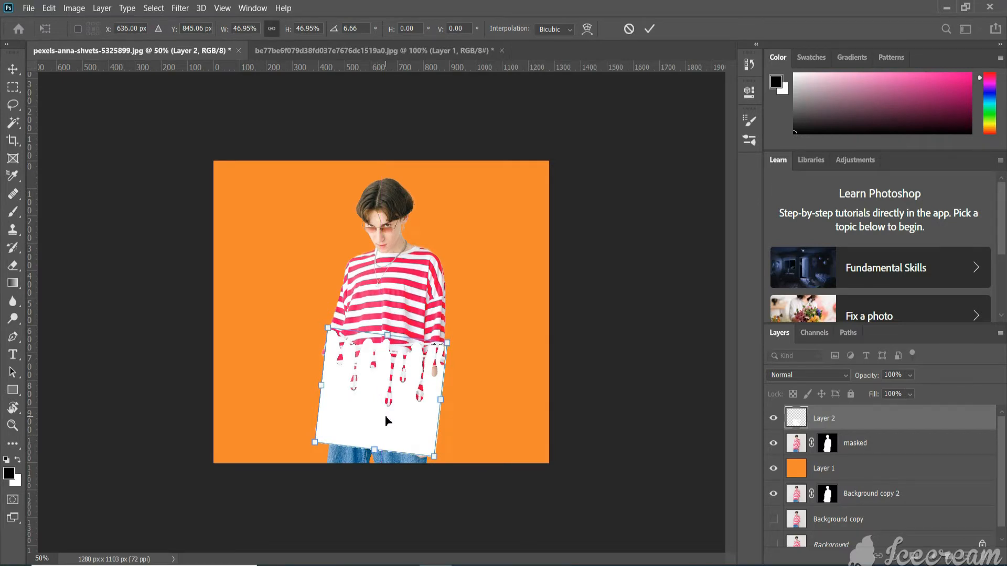
{"action": "key", "text": "Return"}
- Apply the transform, cut the drip shape's area out of the masked layer, and hide Layer 2
{"action": "key", "text": "b"}
{"action": "left_click", "coordinate": [796, 420], "text": "ctrl"}
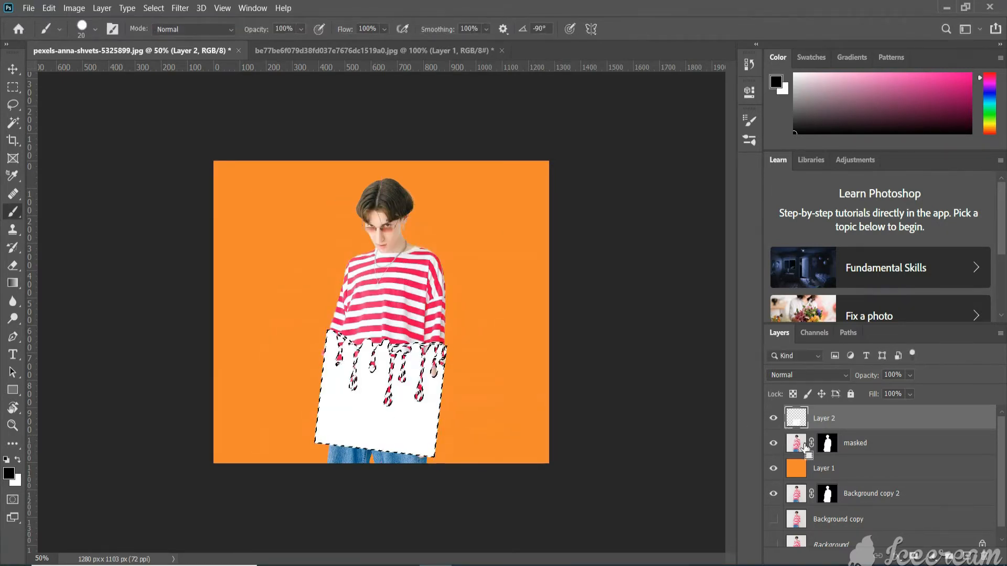
{"action": "left_click", "coordinate": [806, 447]}
{"action": "key", "text": "ctrl+d"}
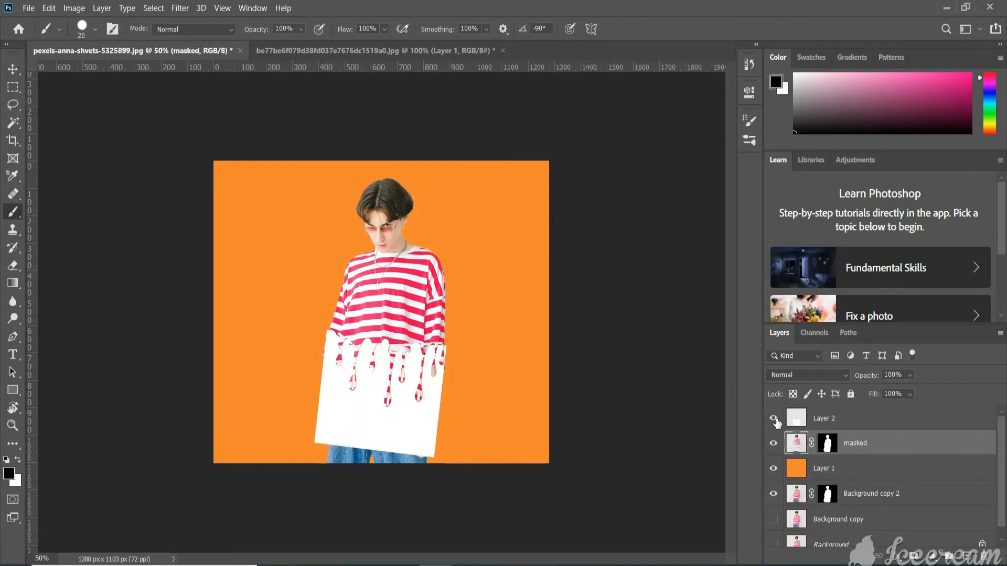
{"action": "left_click", "coordinate": [774, 420]}
- Examine the dripping cut edge along the shirt's hem up close
{"action": "key", "text": "ctrl+plus"}
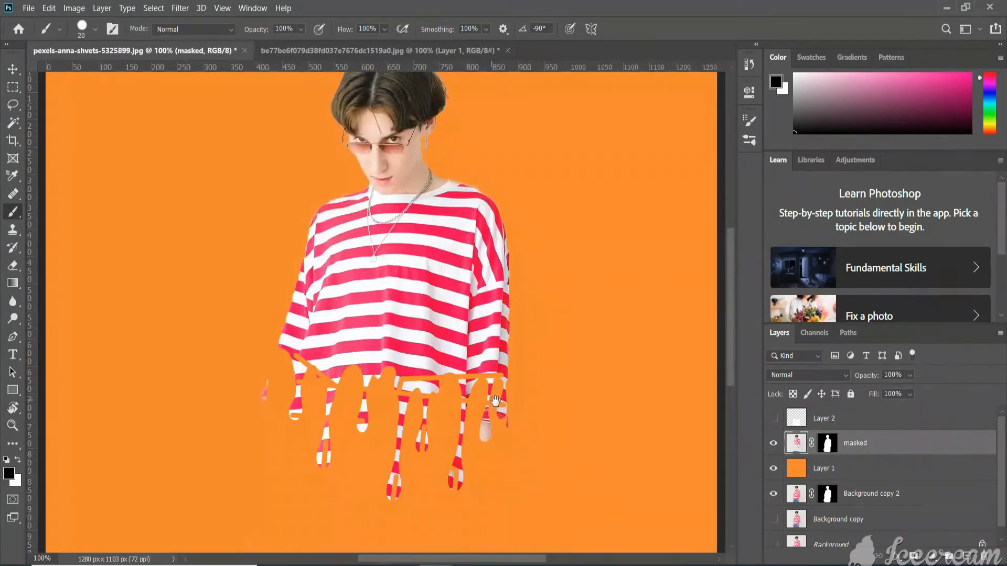
{"action": "left_click_drag", "start_coordinate": [495, 402], "coordinate": [510, 373]}
{"action": "key", "text": "ctrl+plus"}
{"action": "left_click_drag", "start_coordinate": [609, 382], "coordinate": [557, 319]}
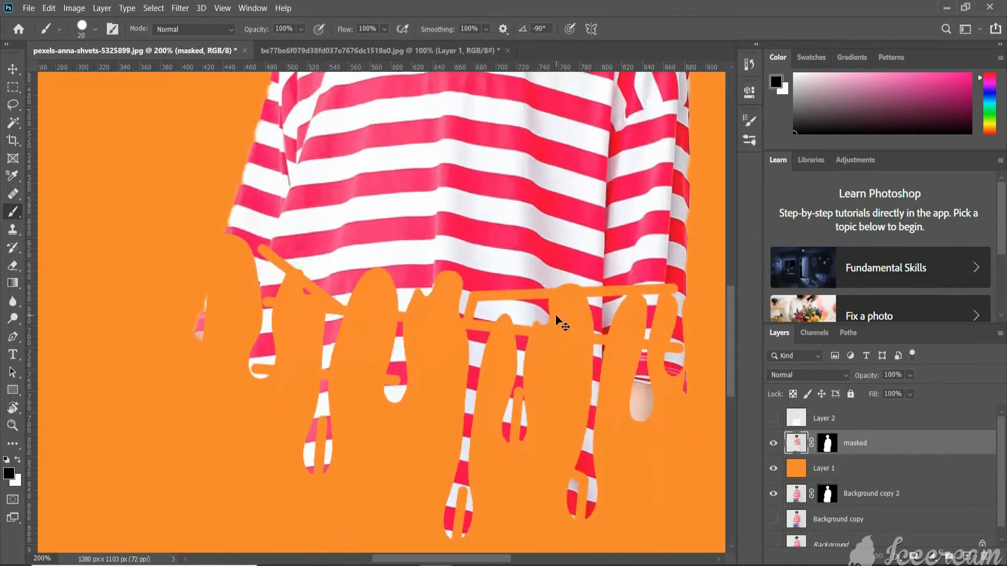
{"action": "key", "text": "ctrl+minus"}
{"action": "key", "text": "ctrl+minus"}
{"action": "key", "text": "ctrl+minus"}
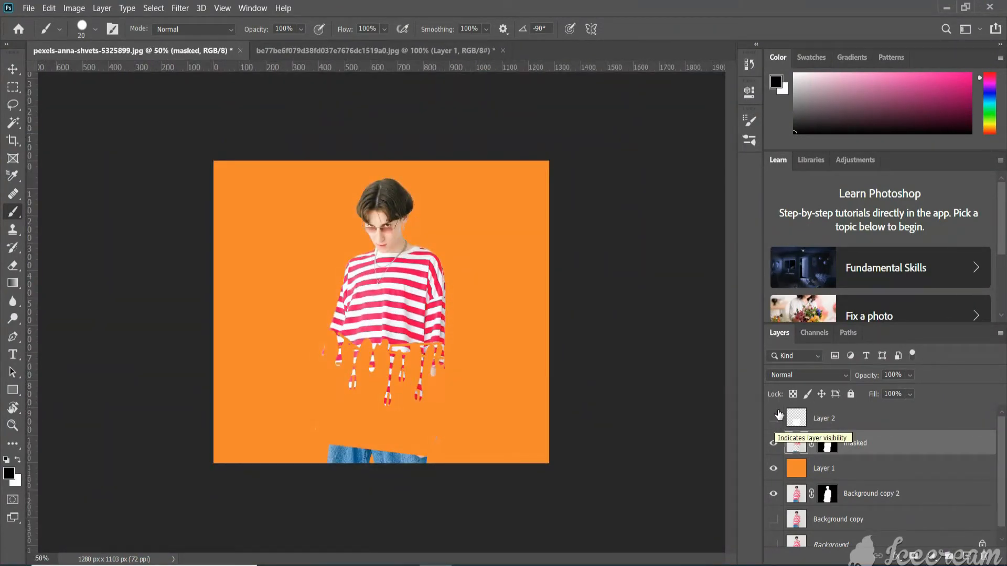
- Show Layer 2 again, rotate the drip shape diagonally and place it across the chest and lower shirt
{"action": "left_click", "coordinate": [773, 418]}
{"action": "left_click", "coordinate": [797, 420]}
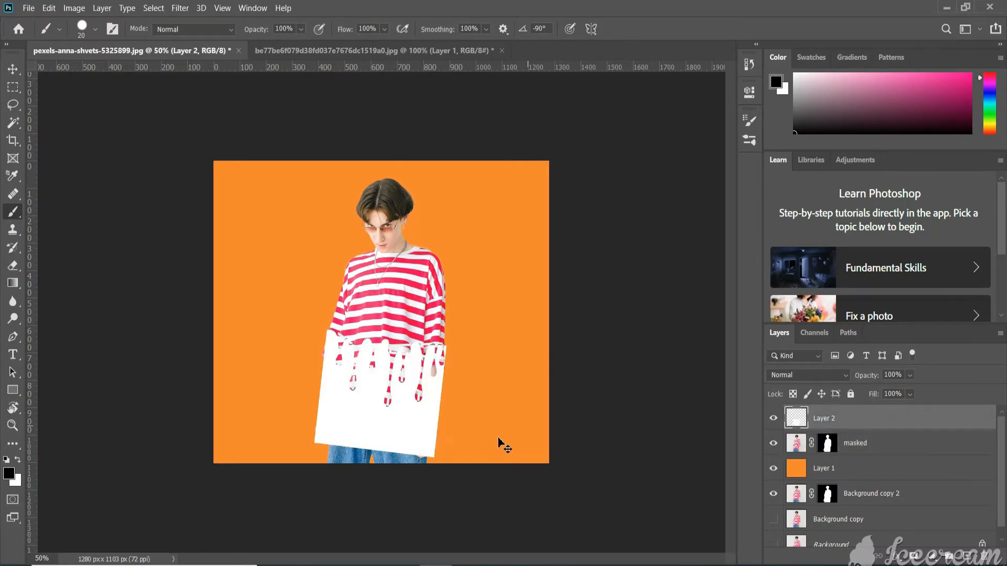
{"action": "key", "text": "ctrl+t"}
{"action": "left_click_drag", "start_coordinate": [456, 464], "coordinate": [414, 490]}
{"action": "left_click_drag", "start_coordinate": [379, 433], "coordinate": [365, 380]}
{"action": "key", "text": "Return"}
- Cut the diagonal drip shape's area out of the masked layer and hide Layer 2
{"action": "left_click", "coordinate": [796, 423], "text": "ctrl"}
{"action": "left_click", "coordinate": [797, 446]}
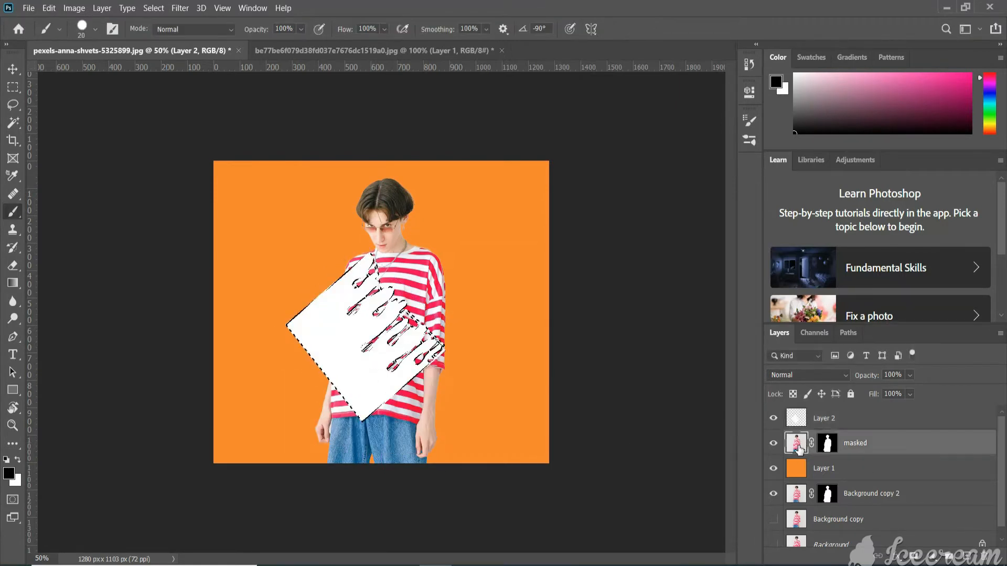
{"action": "key", "text": "Delete"}
{"action": "key", "text": "ctrl+d"}
{"action": "left_click", "coordinate": [774, 419]}
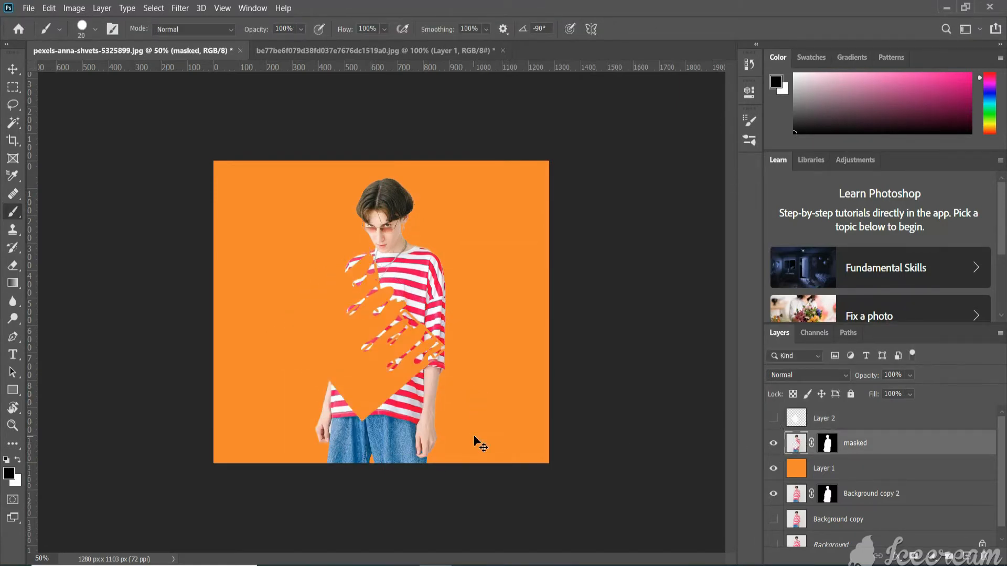
- Erase the leftover lower shirt, hands and jeans below the diagonal drips on the masked layer with a 150 px eraser
{"action": "key", "text": "ctrl+plus"}
{"action": "key", "text": "ctrl+plus"}
{"action": "mouse_move", "coordinate": [486, 433]}
{"action": "left_mouse_down"}
{"action": "mouse_move", "coordinate": [507, 446]}
{"action": "mouse_move", "coordinate": [491, 366]}
{"action": "mouse_move", "coordinate": [511, 344]}
{"action": "left_mouse_up"}
{"action": "left_click", "coordinate": [16, 269]}
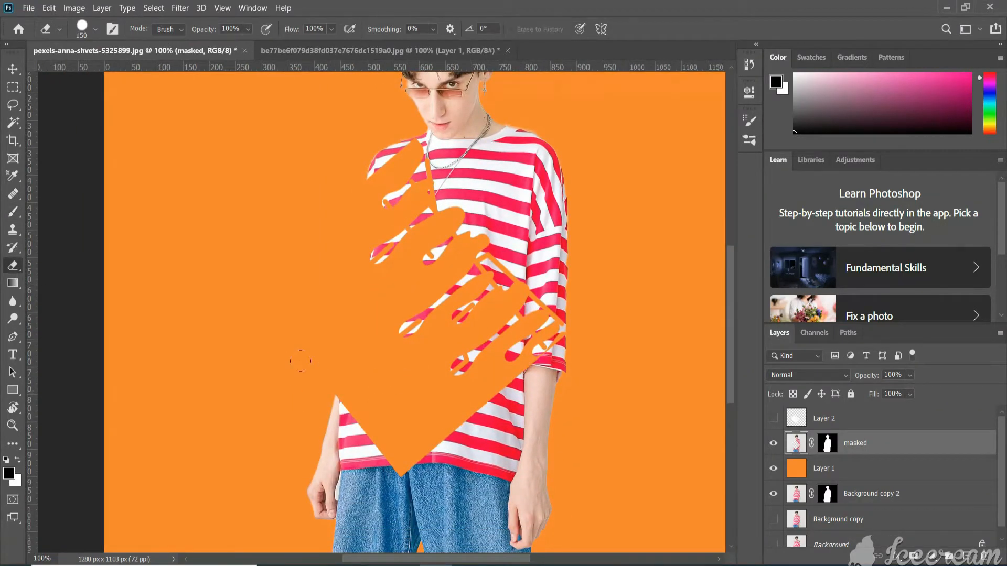
{"action": "mouse_move", "coordinate": [315, 404]}
{"action": "left_mouse_down"}
{"action": "mouse_move", "coordinate": [399, 548]}
{"action": "mouse_move", "coordinate": [524, 462]}
{"action": "mouse_move", "coordinate": [498, 383]}
{"action": "mouse_move", "coordinate": [545, 370]}
{"action": "mouse_move", "coordinate": [551, 344]}
{"action": "left_mouse_up"}
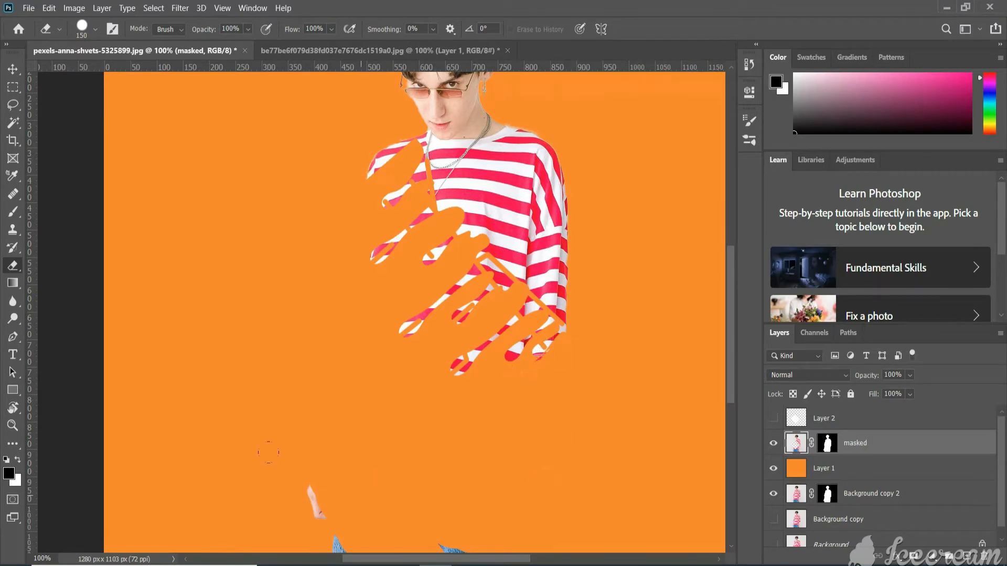
{"action": "left_click_drag", "start_coordinate": [269, 452], "coordinate": [474, 389]}
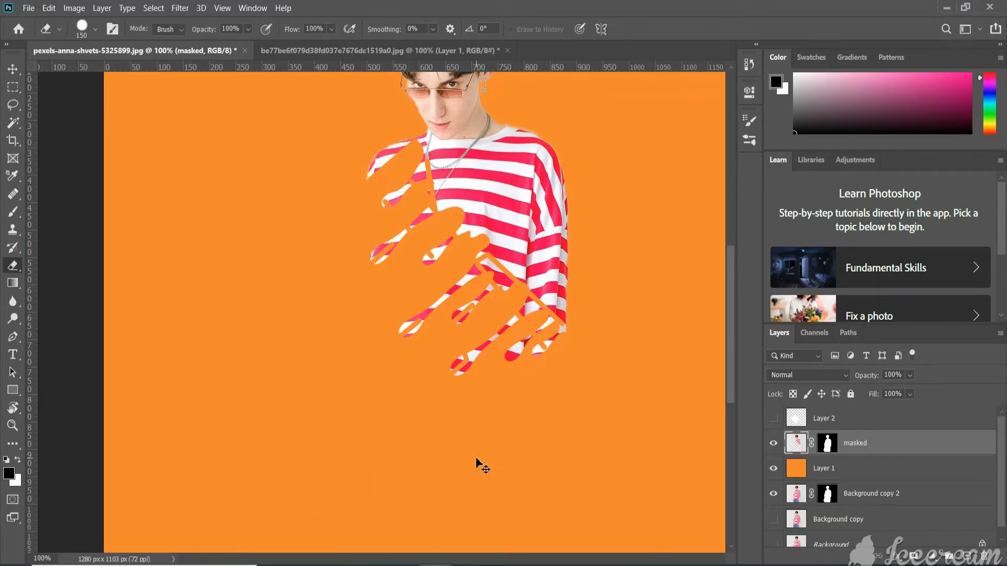
{"action": "key", "text": "ctrl+minus"}
{"action": "key", "text": "ctrl+minus"}
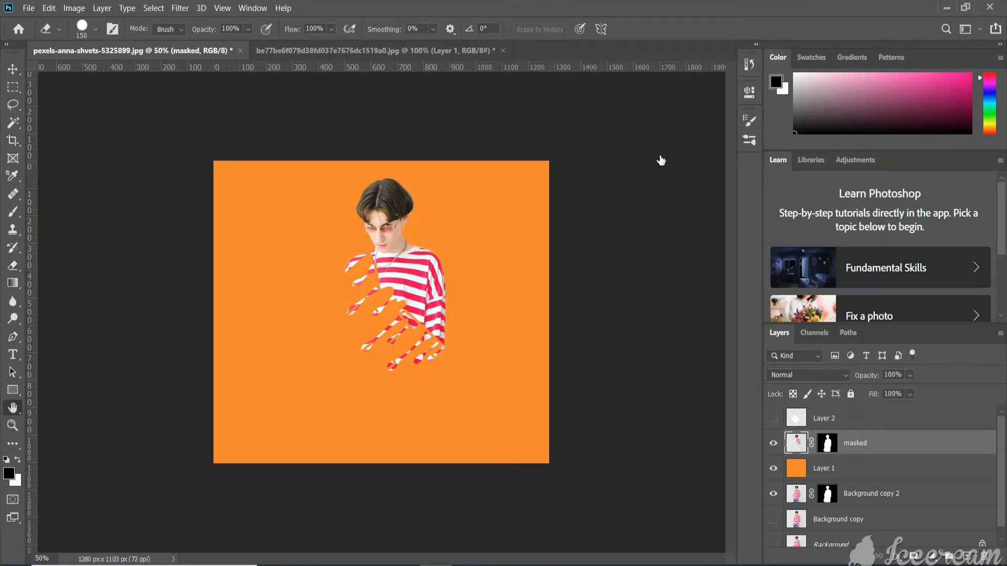
- Add a drop shadow to the masked layer with 100% opacity, 47° angle, 0 px distance, 0% spread and 6 px size
{"action": "double_click", "coordinate": [833, 451]}
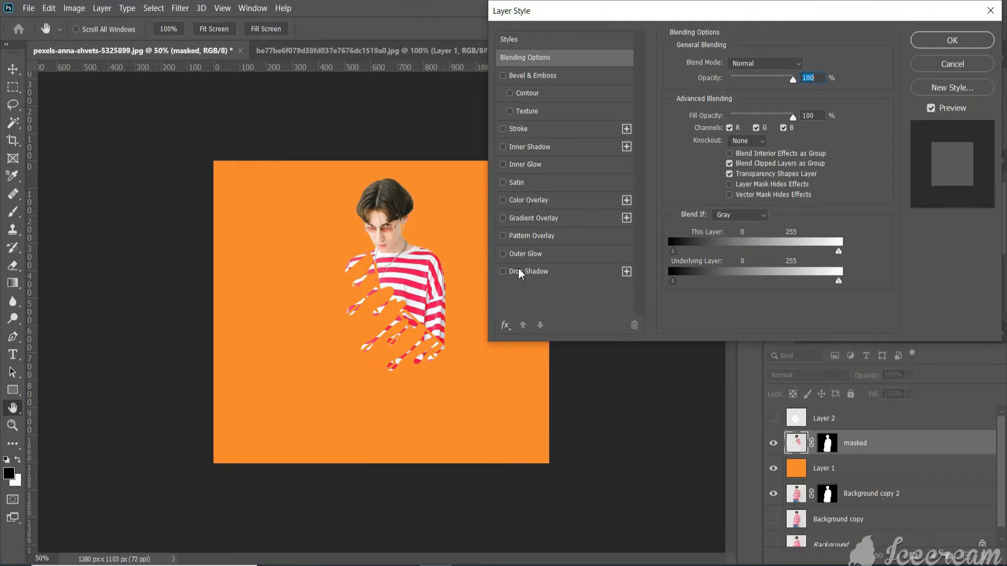
{"action": "left_click", "coordinate": [538, 271]}
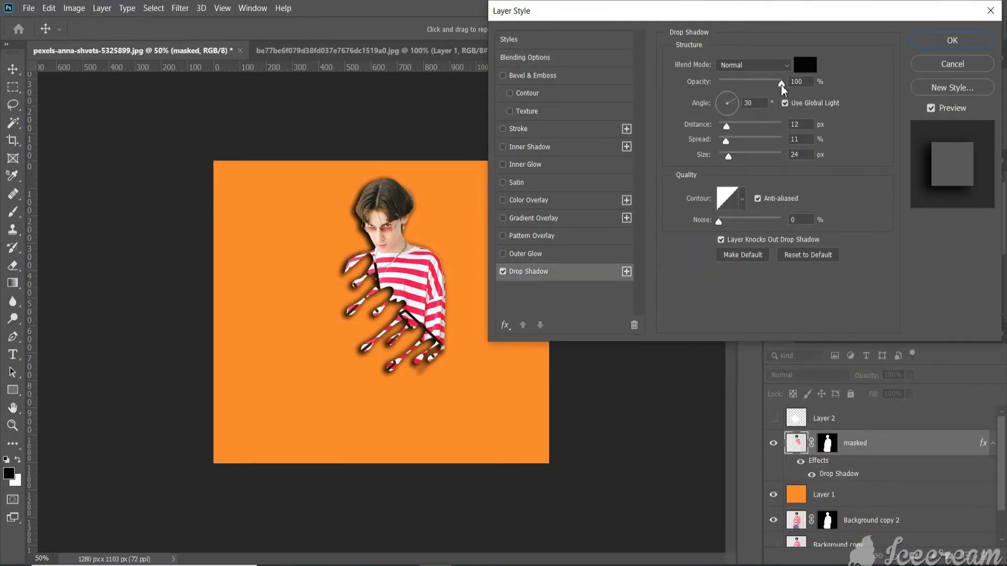
{"action": "mouse_move", "coordinate": [781, 85]}
{"action": "left_mouse_down"}
{"action": "mouse_move", "coordinate": [757, 87]}
{"action": "mouse_move", "coordinate": [787, 88]}
{"action": "left_mouse_up"}
{"action": "left_click_drag", "start_coordinate": [728, 153], "coordinate": [723, 155]}
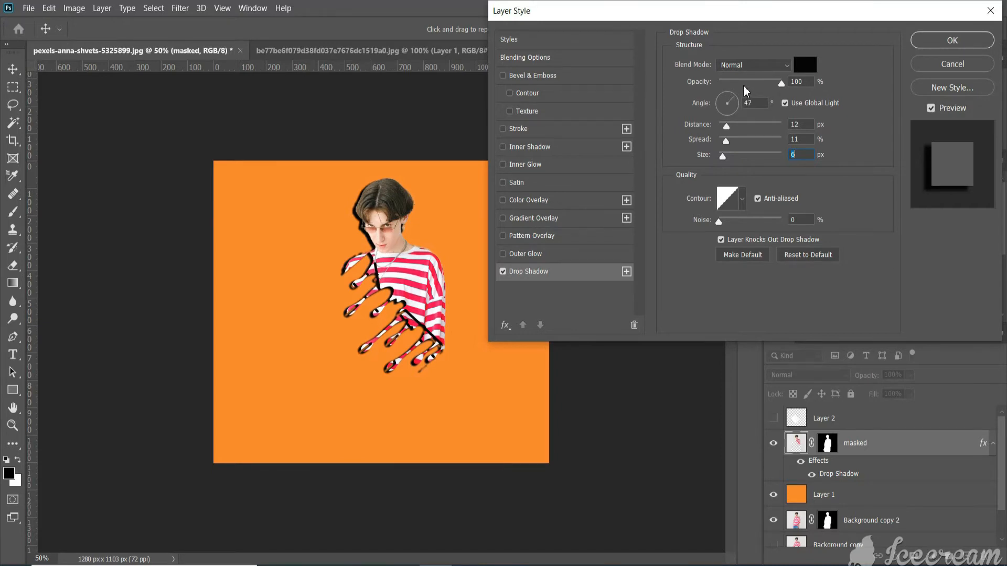
{"action": "left_click_drag", "start_coordinate": [743, 86], "coordinate": [744, 87]}
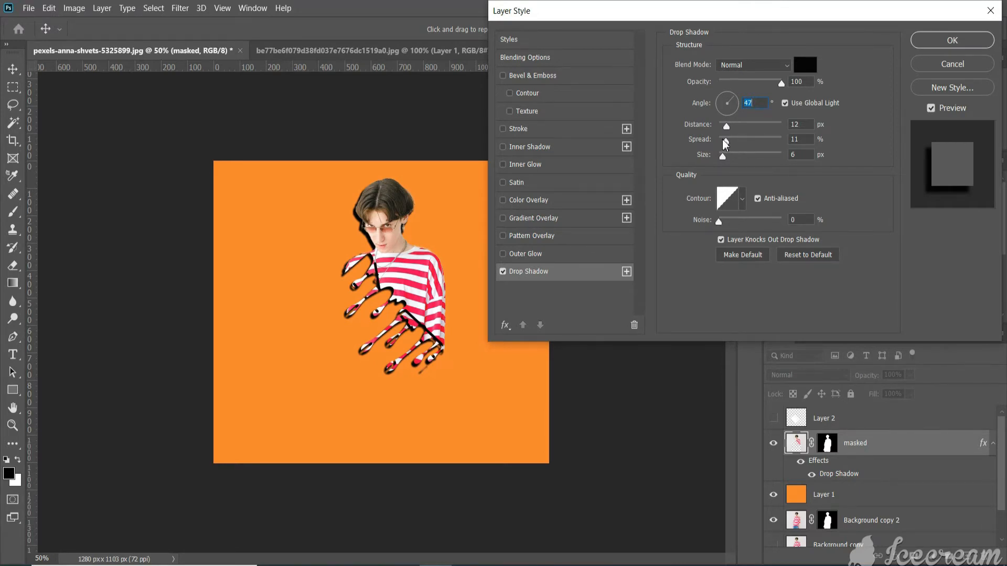
{"action": "left_click_drag", "start_coordinate": [726, 143], "coordinate": [721, 129]}
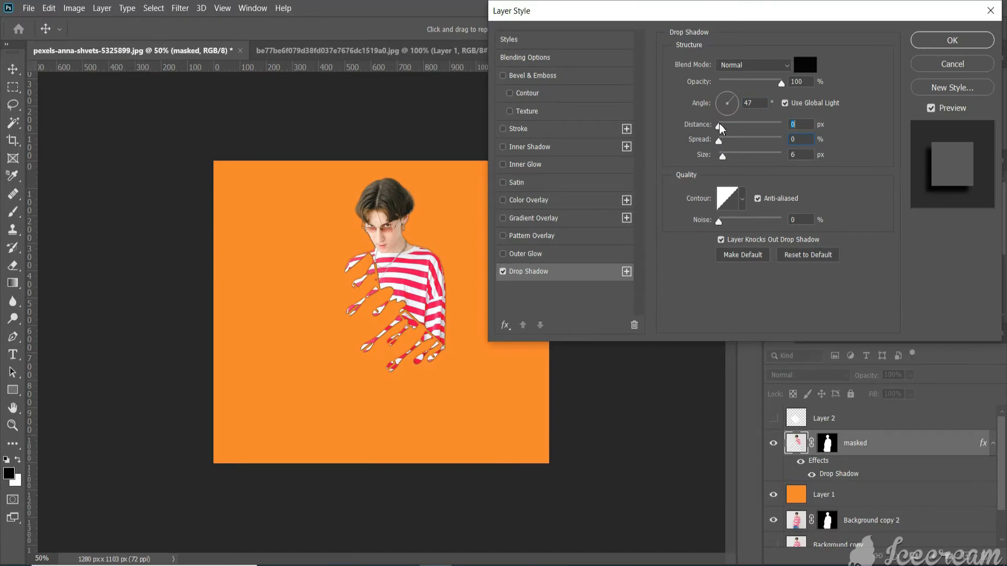
{"action": "left_click", "coordinate": [952, 41]}
- Examine the drop shadow around the figure and the diagonal drips at 100% zoom
{"action": "key", "text": "e"}
{"action": "key", "text": "ctrl+1"}
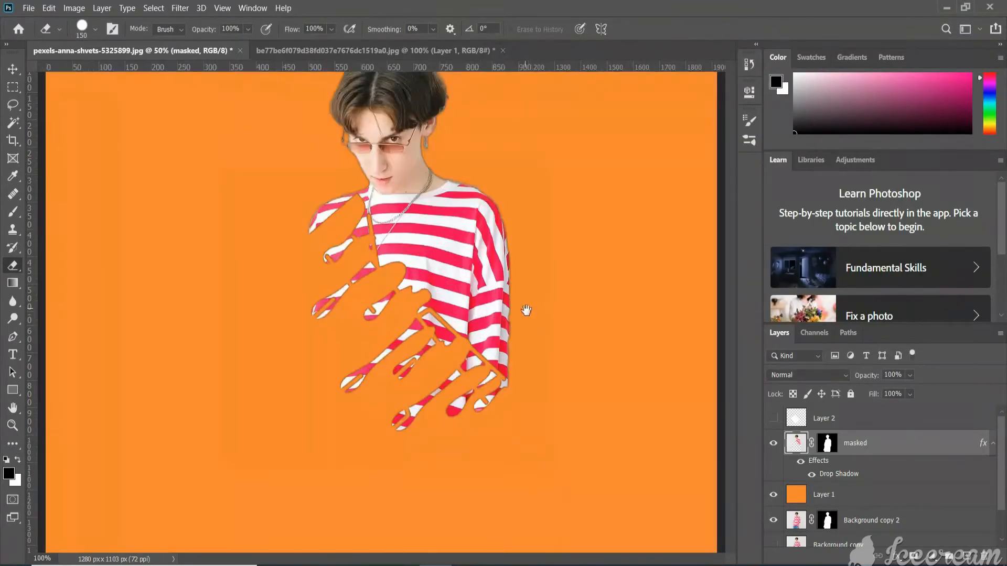
{"action": "left_click_drag", "start_coordinate": [538, 323], "coordinate": [721, 424]}
{"action": "left_click", "coordinate": [813, 476]}
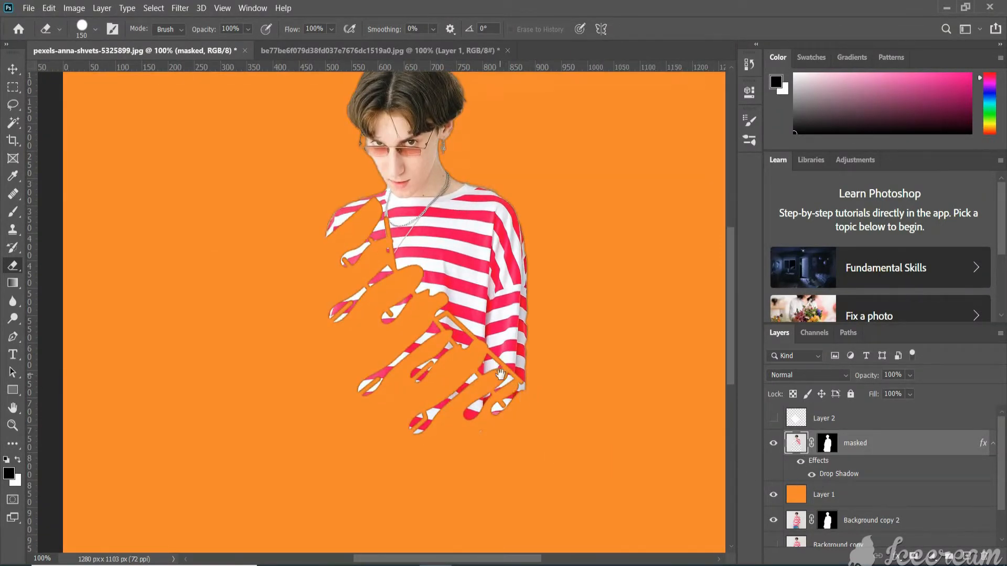
{"action": "left_click_drag", "start_coordinate": [496, 372], "coordinate": [477, 416]}
{"action": "key", "text": "ctrl+minus"}
{"action": "key", "text": "ctrl+minus"}
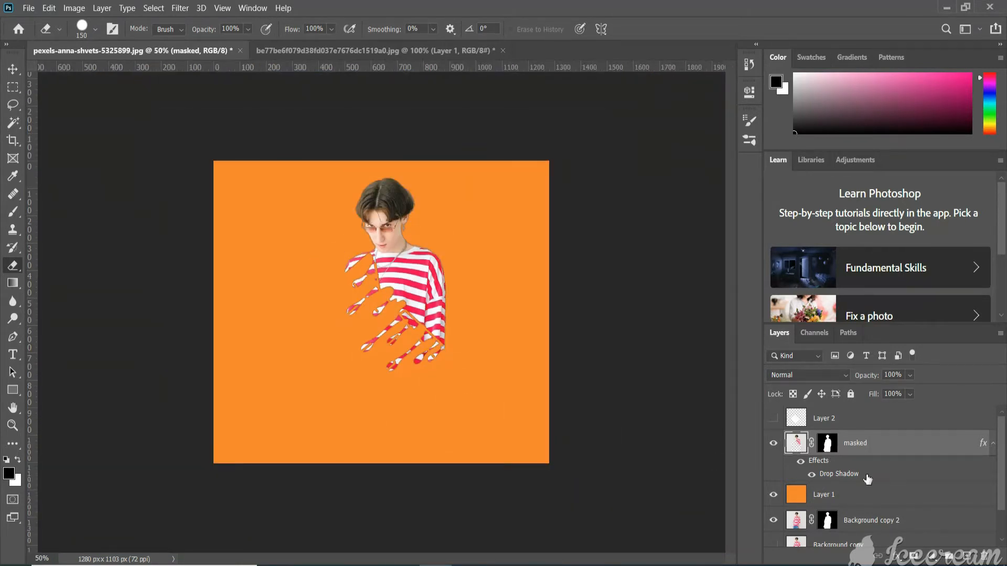
- Undo the drop shadow, the erasing, the diagonal cut-out and the last rotation of the drip shape
{"action": "key", "text": "ctrl+z"}
{"action": "key", "text": "ctrl+z"}
{"action": "key", "text": "ctrl+z"}
{"action": "key", "text": "ctrl+z"}
{"action": "key", "text": "ctrl+z"}
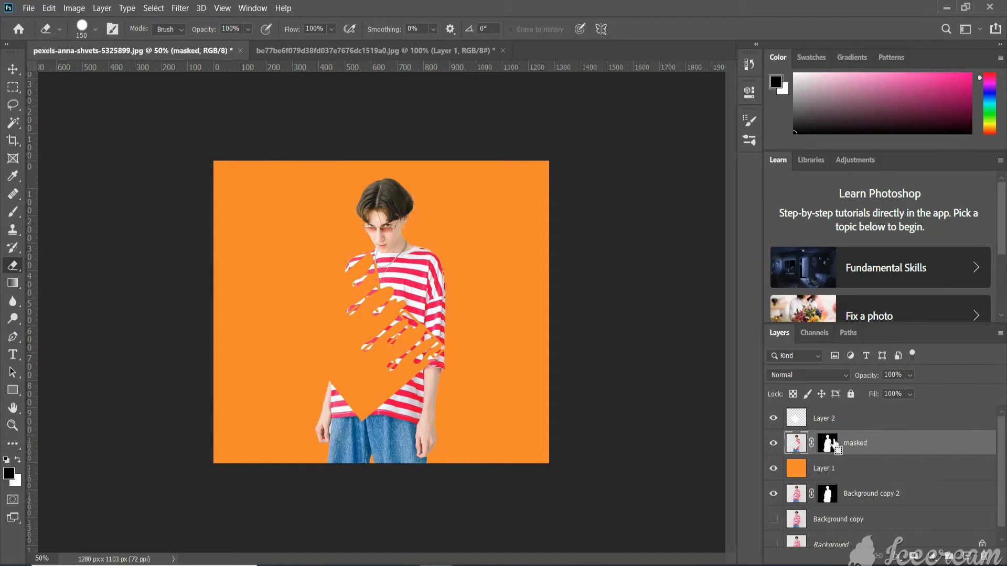
{"action": "key", "text": "ctrl+z"}
{"action": "key", "text": "ctrl+z"}
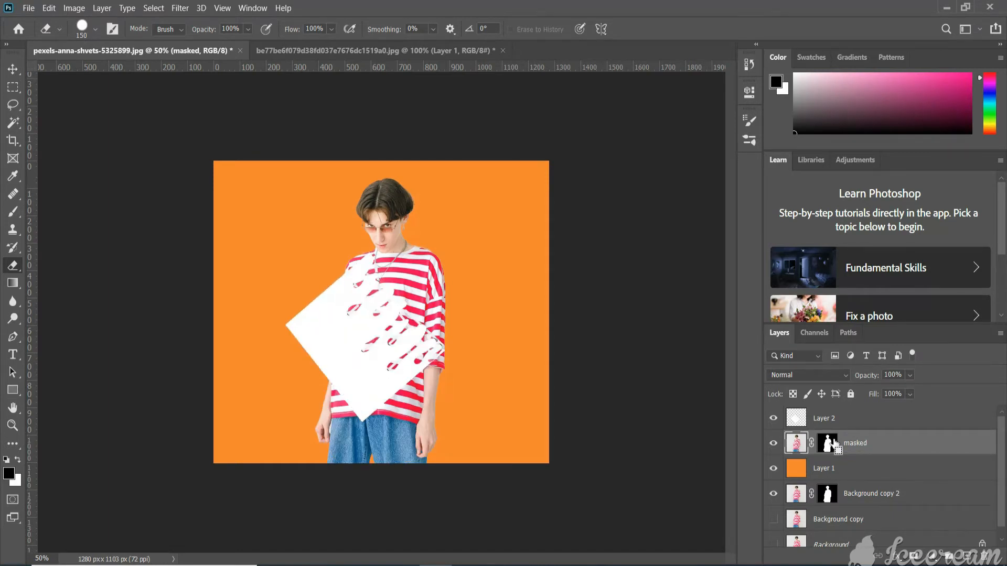
{"action": "key", "text": "ctrl+z"}
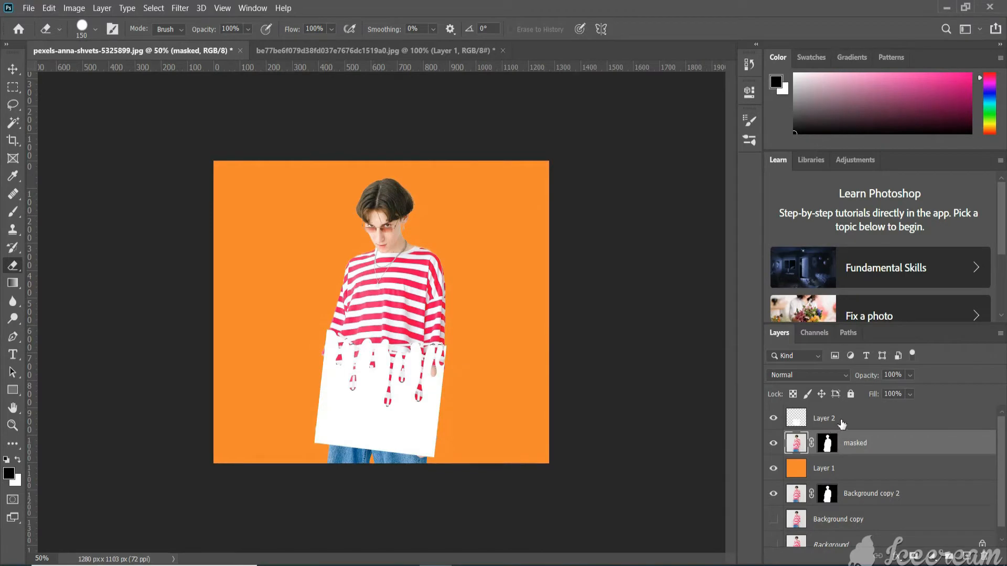
- Delete the portrait's pasted drip layer, switch to the drip image, delete its Layer 1 and clear the selection
{"action": "left_click_drag", "start_coordinate": [842, 423], "coordinate": [983, 557]}
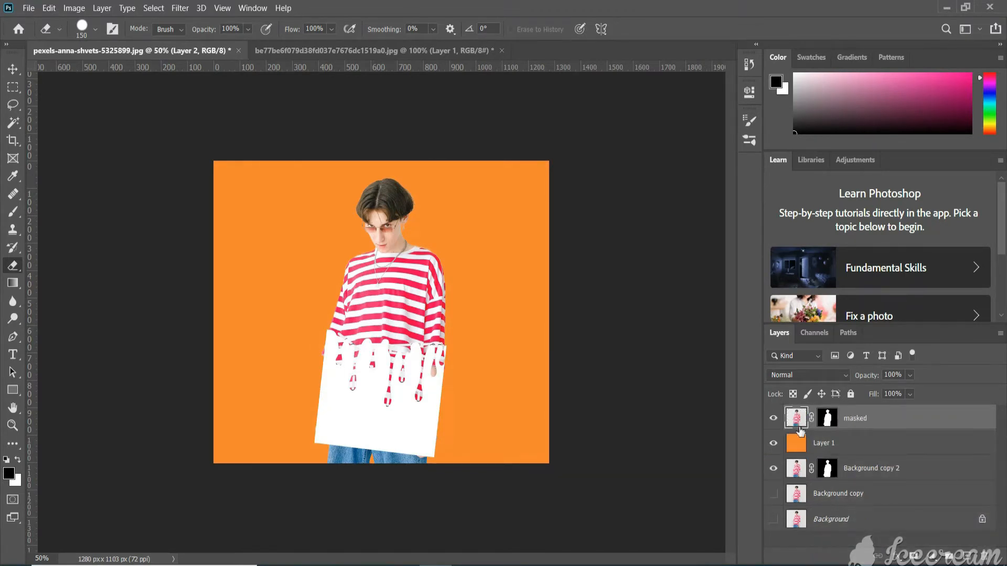
{"action": "left_click", "coordinate": [422, 50]}
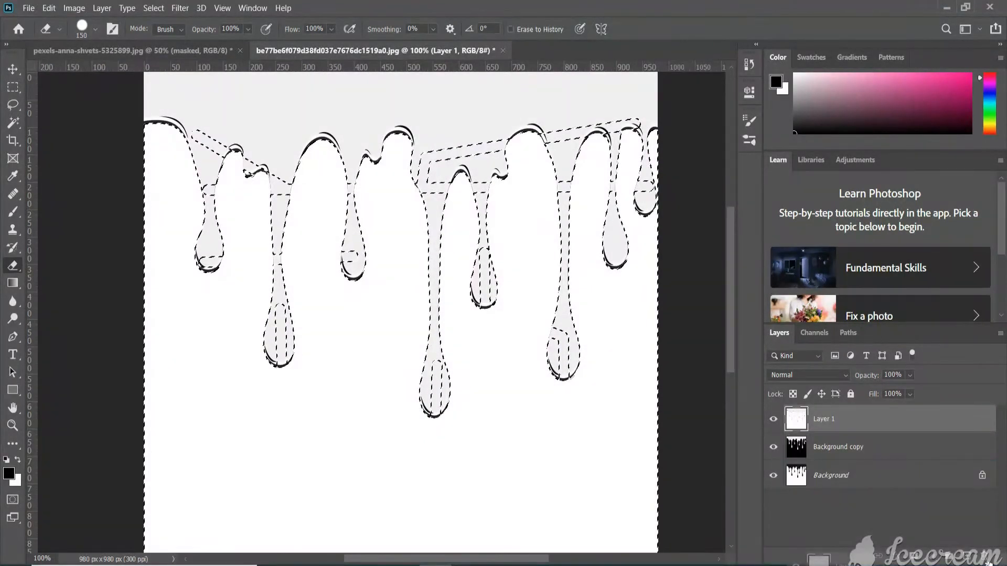
{"action": "left_click_drag", "start_coordinate": [947, 422], "coordinate": [983, 556]}
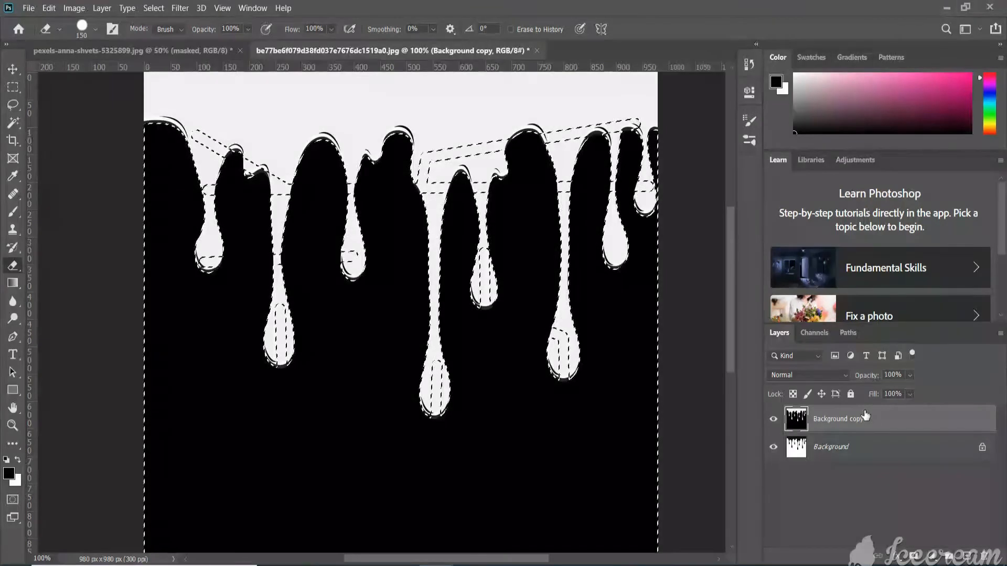
{"action": "key", "text": "ctrl+d"}
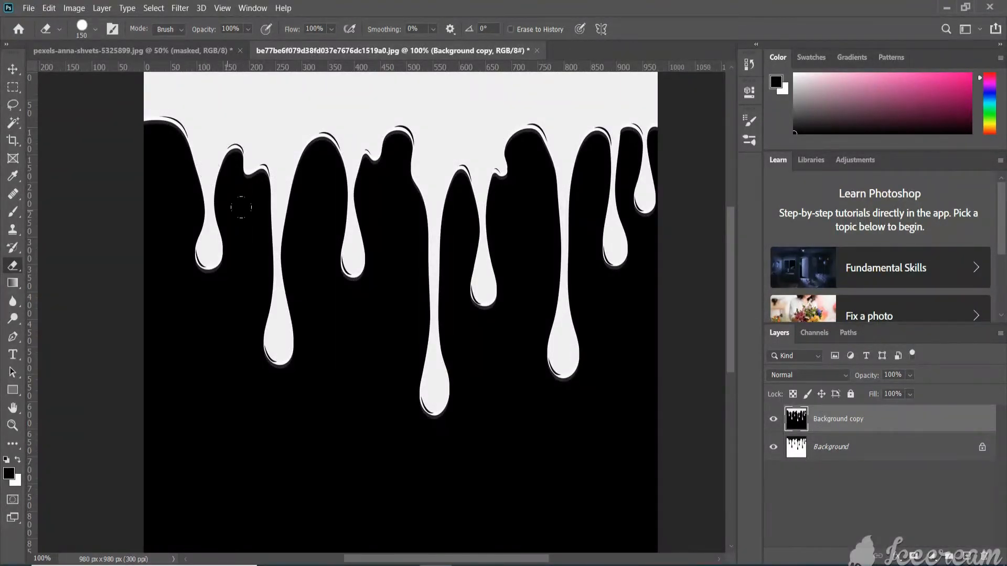
- Invert the colours of the Background copy layer so the drips are black on white
{"action": "key", "text": "ctrl+i"}
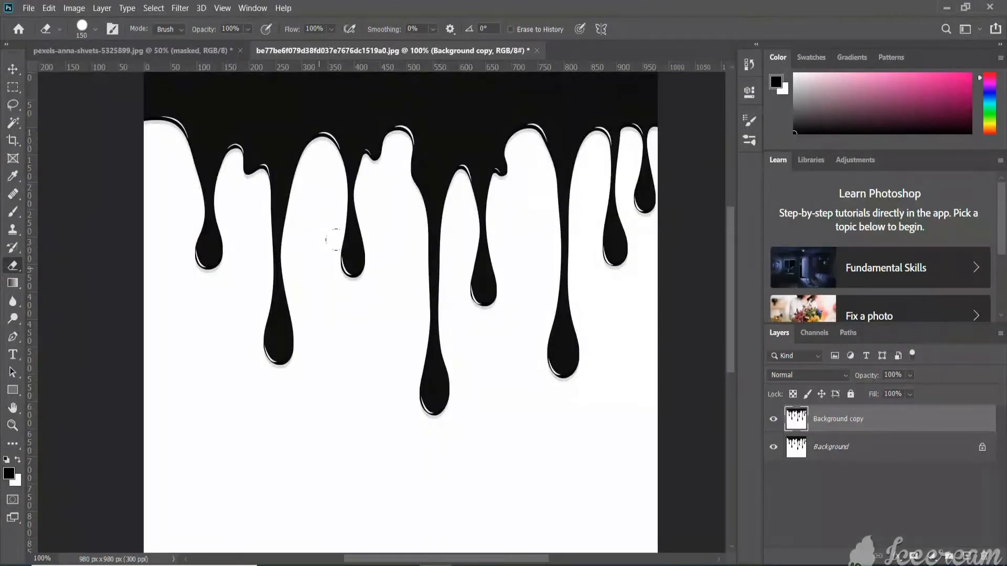
{"action": "left_click_drag", "start_coordinate": [275, 185], "coordinate": [280, 225]}
{"action": "left_click_drag", "start_coordinate": [310, 339], "coordinate": [313, 330]}
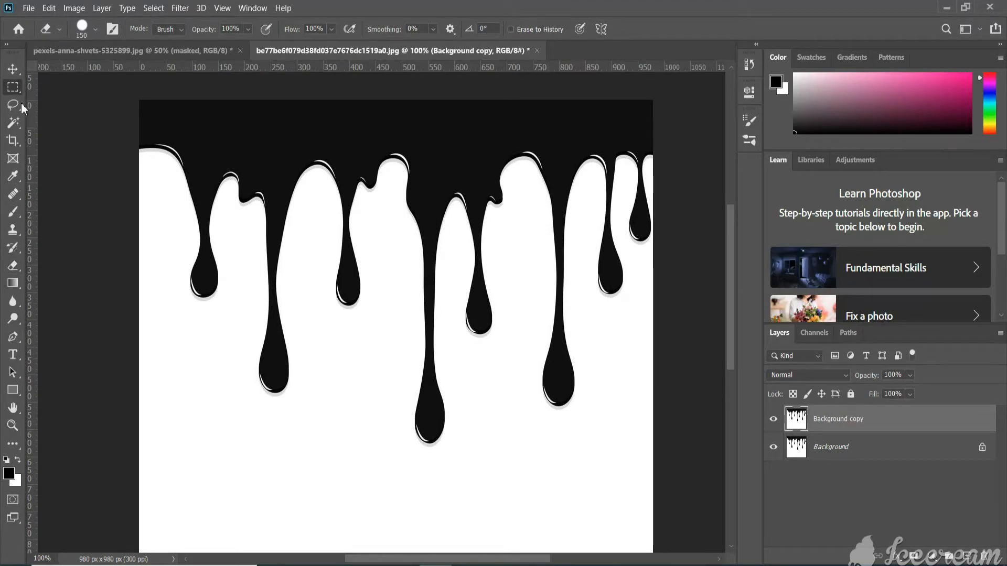
- Define a brush preset named "drippingg" from a rectangular selection around the two leftmost drips, and activate the Brush tool
{"action": "left_click_drag", "start_coordinate": [140, 100], "coordinate": [317, 435]}
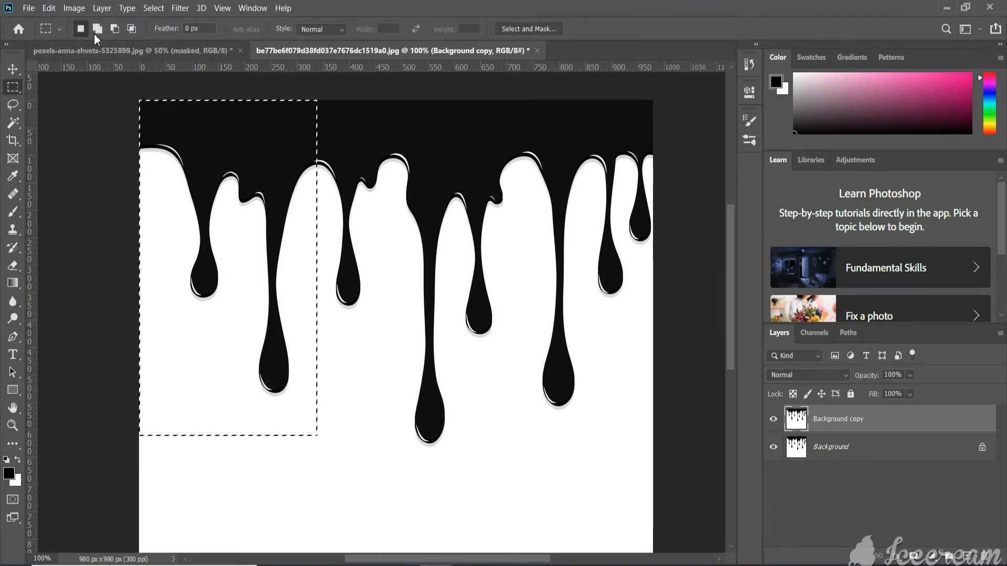
{"action": "left_click", "coordinate": [48, 9]}
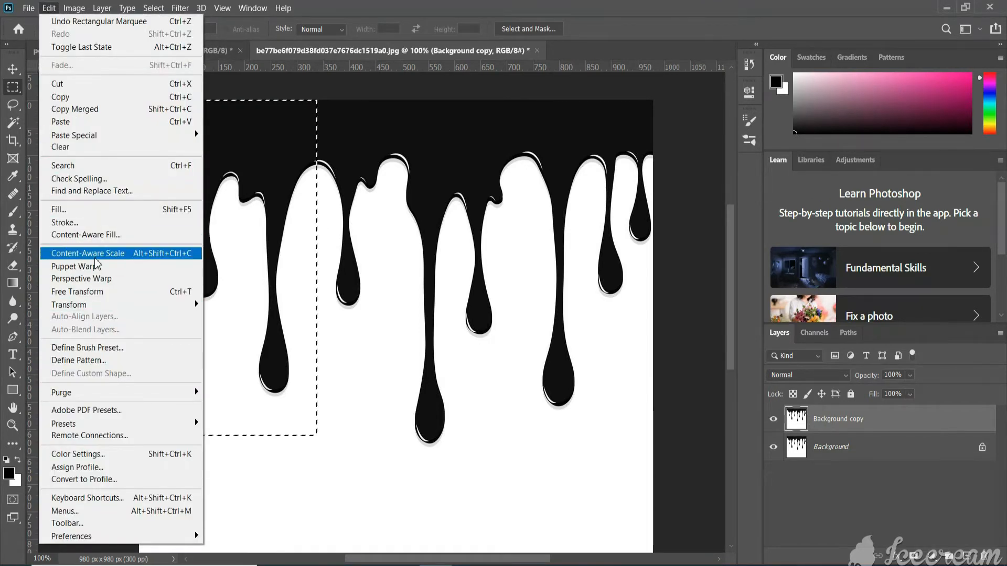
{"action": "left_click", "coordinate": [97, 347]}
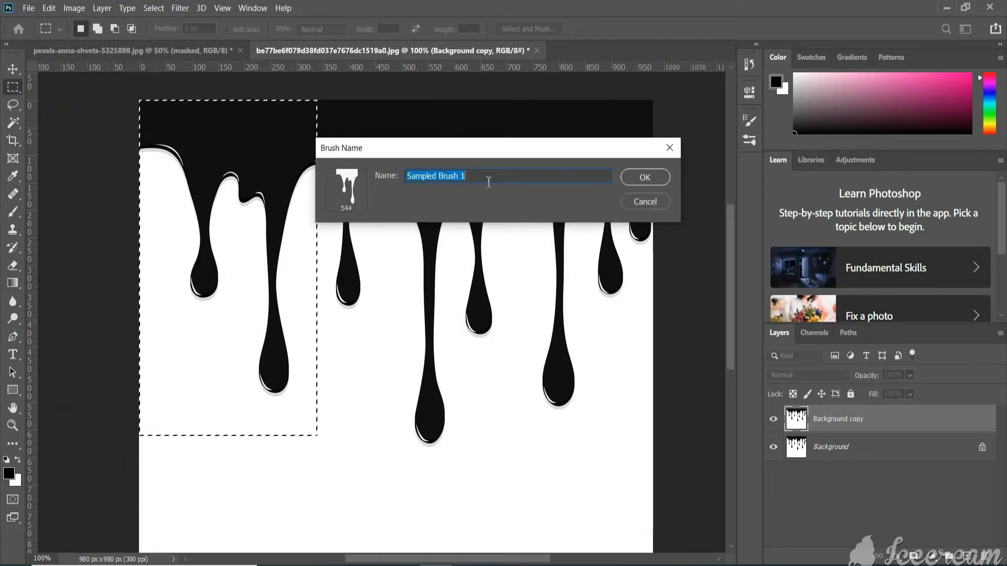
{"action": "type", "text": "drippin"}
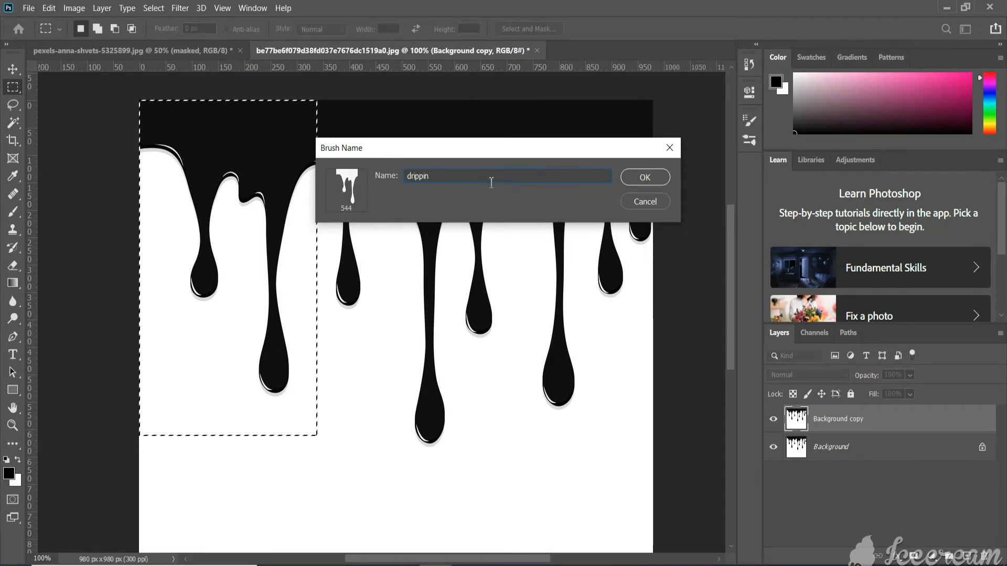
{"action": "type", "text": "gg"}
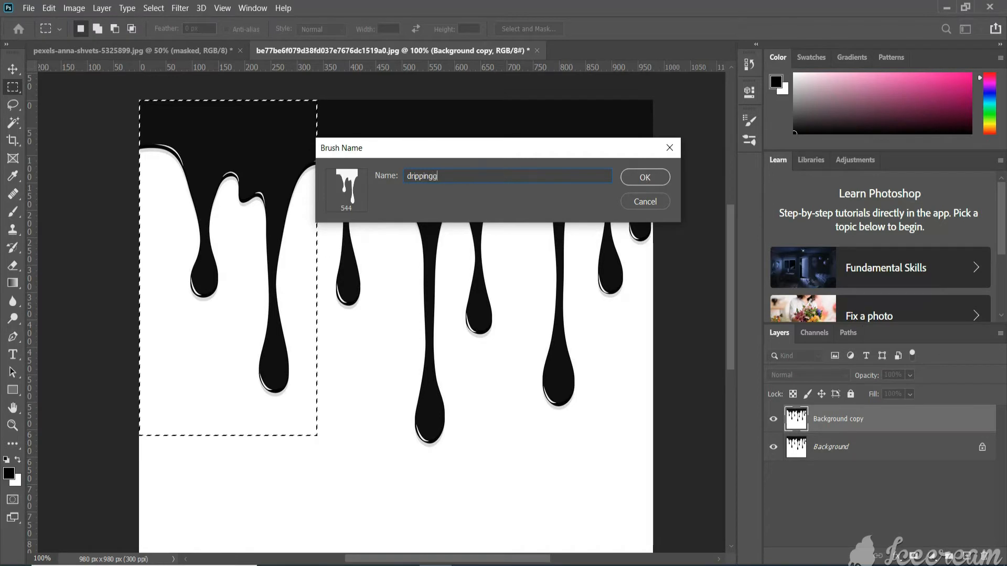
{"action": "key", "text": "Return"}
{"action": "key", "text": "b"}
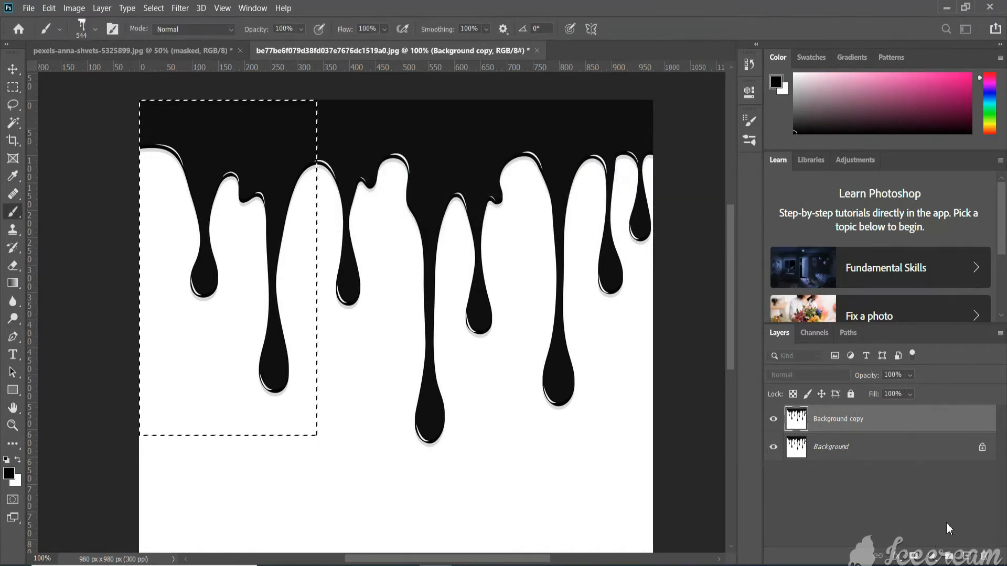
- Add an empty layer above the Background copy and set the drip brush's size to 193 px
{"action": "left_click", "coordinate": [967, 556]}
{"action": "right_click", "coordinate": [609, 362]}
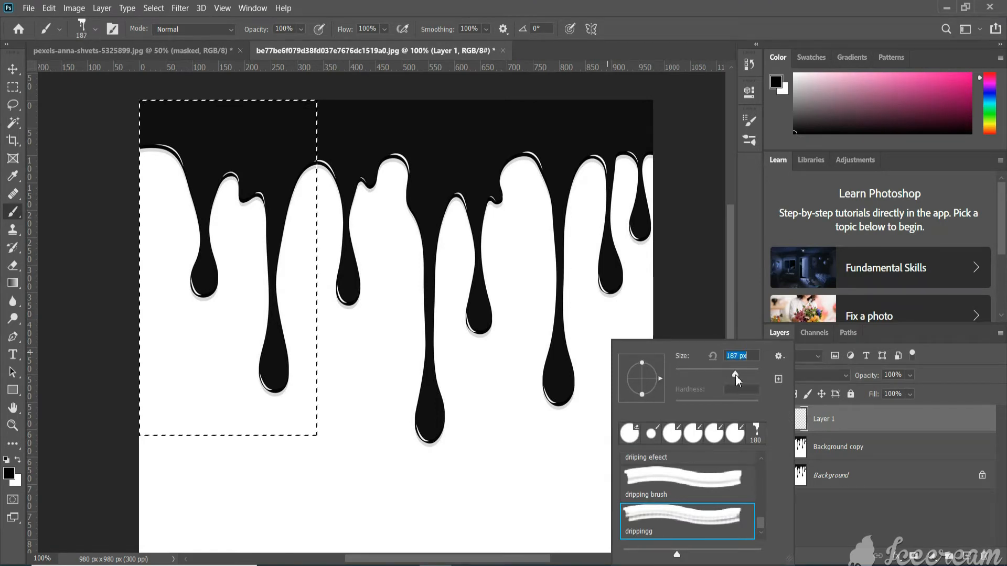
{"action": "left_click_drag", "start_coordinate": [735, 376], "coordinate": [737, 375]}
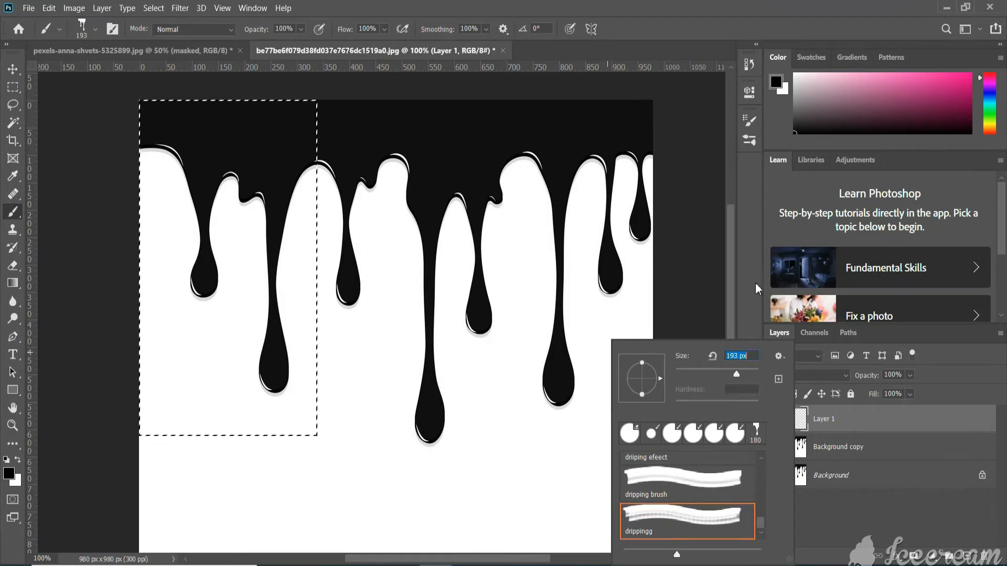
{"action": "key", "text": "Return"}
{"action": "key", "text": "ctrl+minus"}
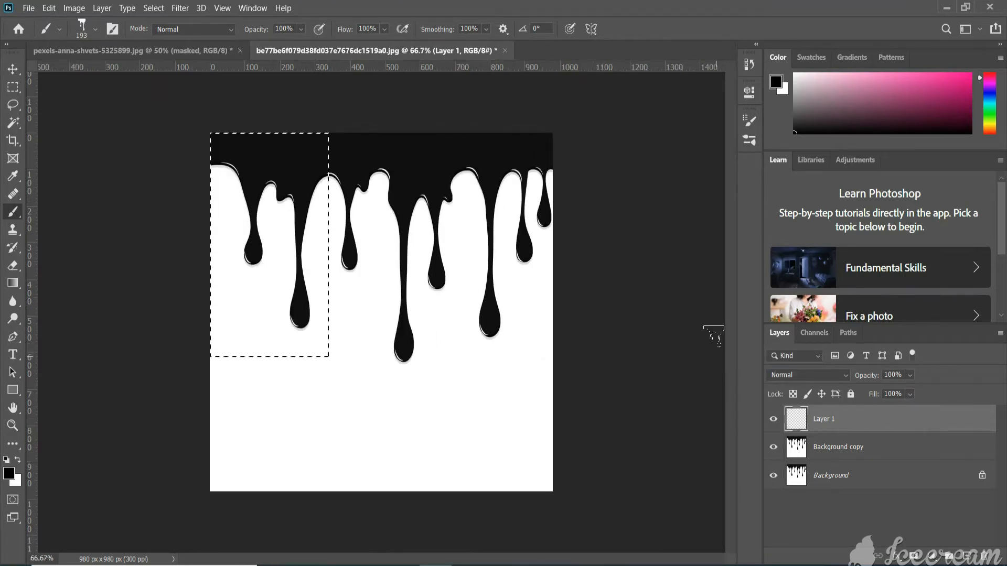
- Paint a diagonal drip stroke across the canvas, with both background layers hidden and the selection cleared
{"action": "left_click", "coordinate": [773, 476]}
{"action": "key", "text": "ctrl+d"}
{"action": "left_click_drag", "start_coordinate": [229, 170], "coordinate": [526, 456]}
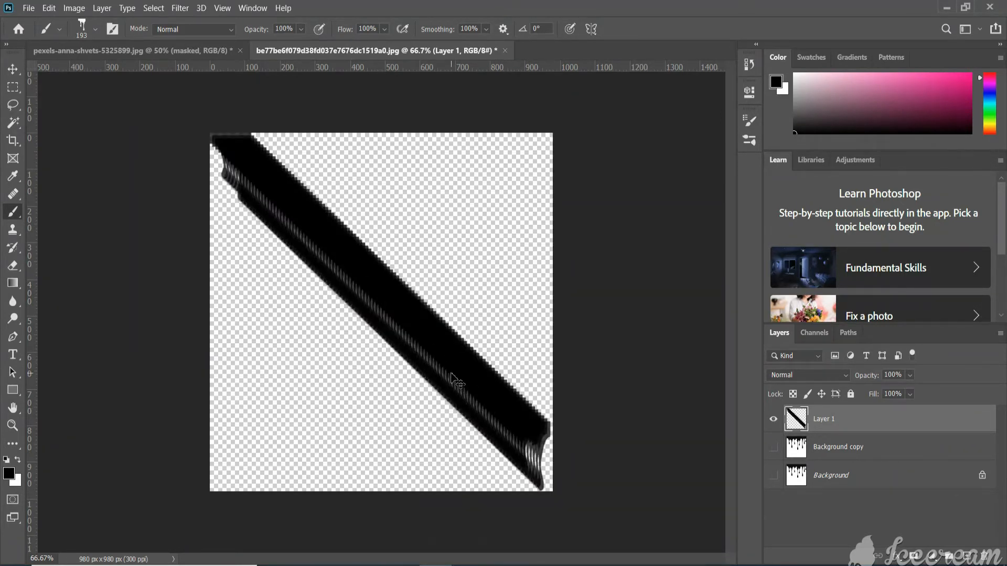
{"action": "key", "text": "ctrl+plus"}
{"action": "key", "text": "ctrl+plus"}
{"action": "mouse_move", "coordinate": [490, 375]}
{"action": "left_mouse_down"}
{"action": "mouse_move", "coordinate": [551, 468]}
{"action": "mouse_move", "coordinate": [598, 415]}
{"action": "mouse_move", "coordinate": [555, 418]}
{"action": "mouse_move", "coordinate": [607, 510]}
{"action": "mouse_move", "coordinate": [385, 326]}
{"action": "mouse_move", "coordinate": [507, 230]}
{"action": "mouse_move", "coordinate": [504, 219]}
{"action": "left_mouse_up"}
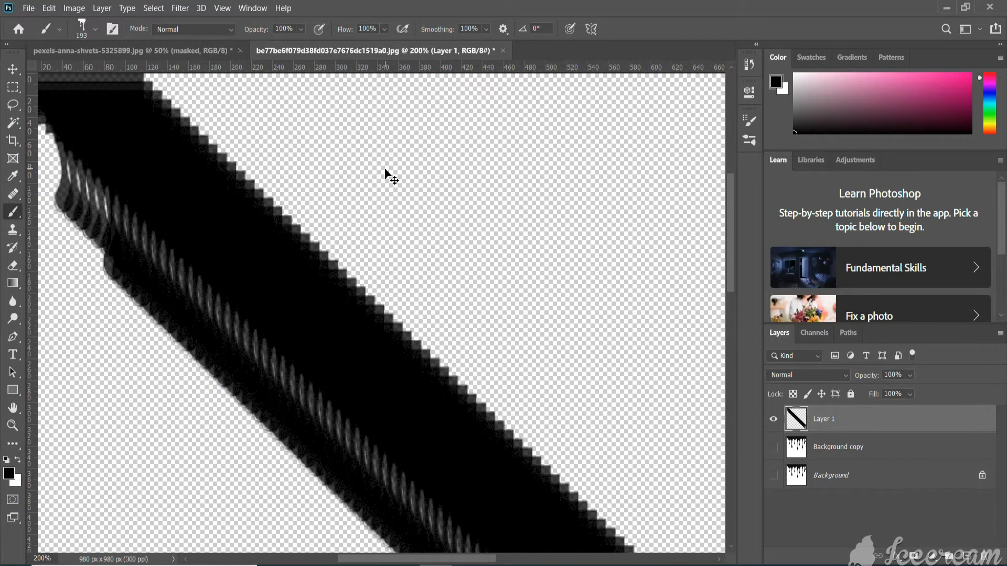
- Select the whole canvas and delete the diagonal stroke from Layer 1
{"action": "key", "text": "ctrl+a"}
{"action": "key", "text": "Delete"}
{"action": "key", "text": "ctrl+0"}
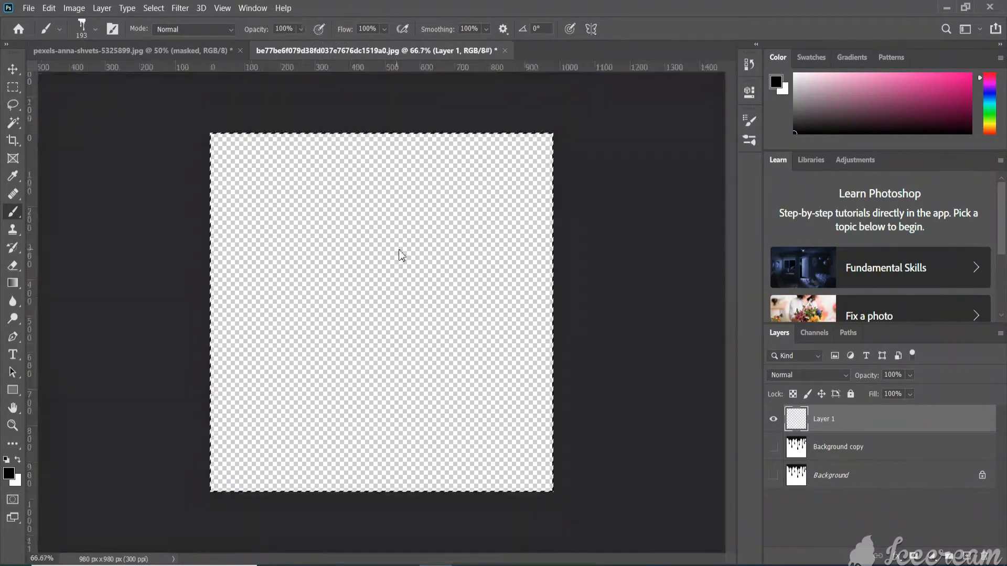
- Widen the drip brush's spacing in Brush Settings and paint a diagonal staircase of separate drips across the canvas
{"action": "left_click", "coordinate": [253, 8]}
{"action": "left_click", "coordinate": [293, 122]}
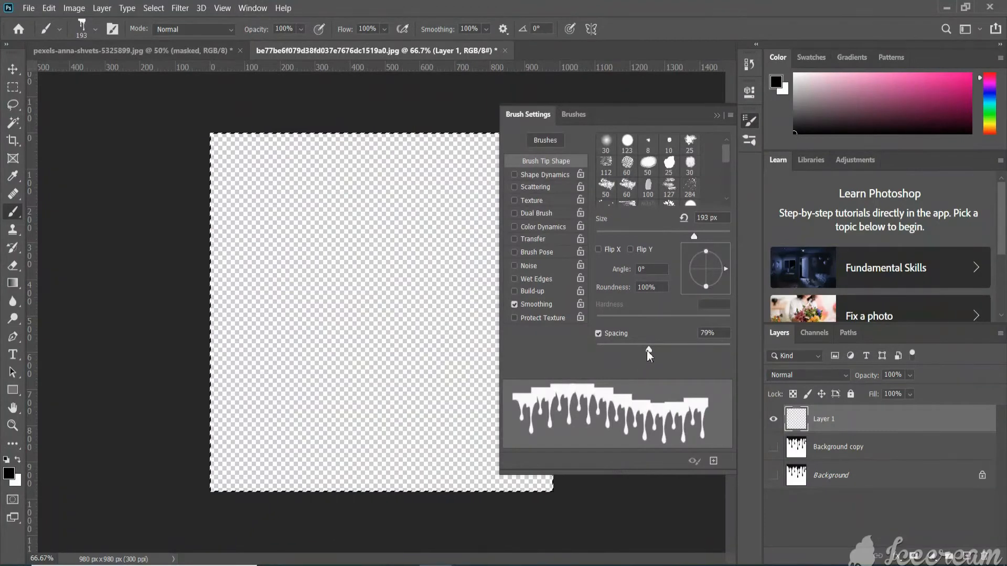
{"action": "left_click_drag", "start_coordinate": [646, 350], "coordinate": [660, 354]}
{"action": "left_click", "coordinate": [717, 116]}
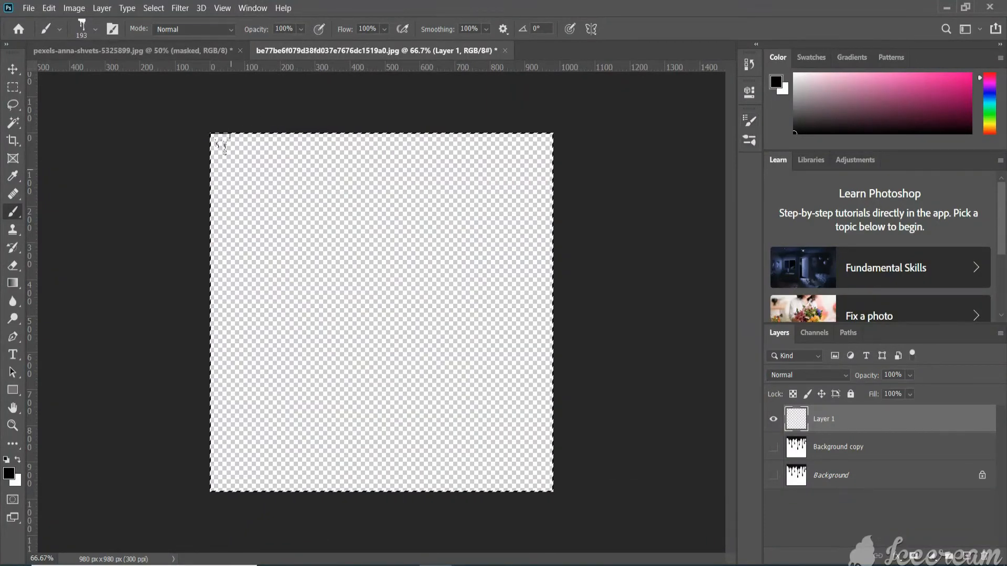
{"action": "left_click", "coordinate": [514, 431], "text": "shift"}
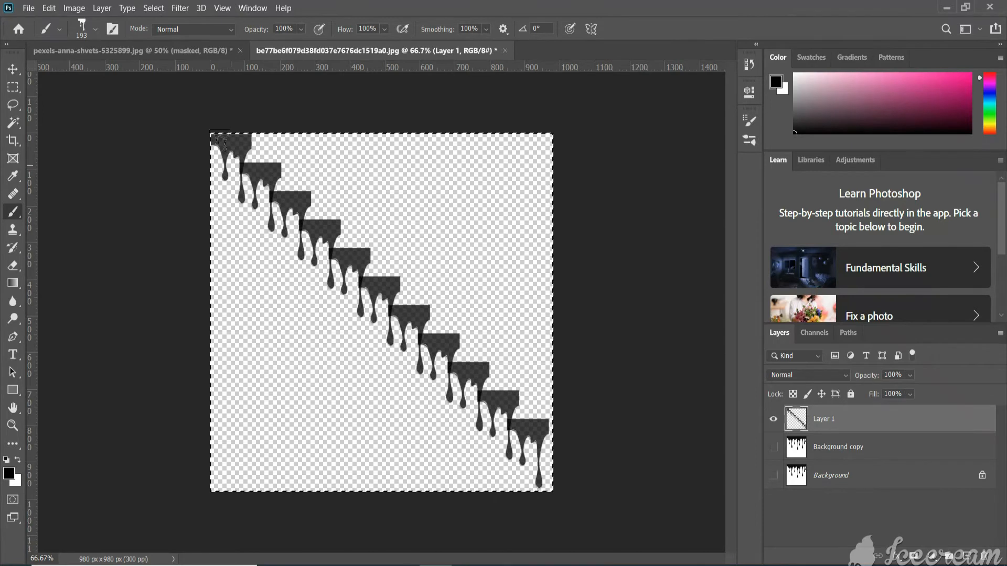
- Crop the drip image to 967 x 977 px, trimming the strip beyond the last drip
{"action": "left_click", "coordinate": [13, 141]}
{"action": "left_click_drag", "start_coordinate": [210, 134], "coordinate": [547, 513]}
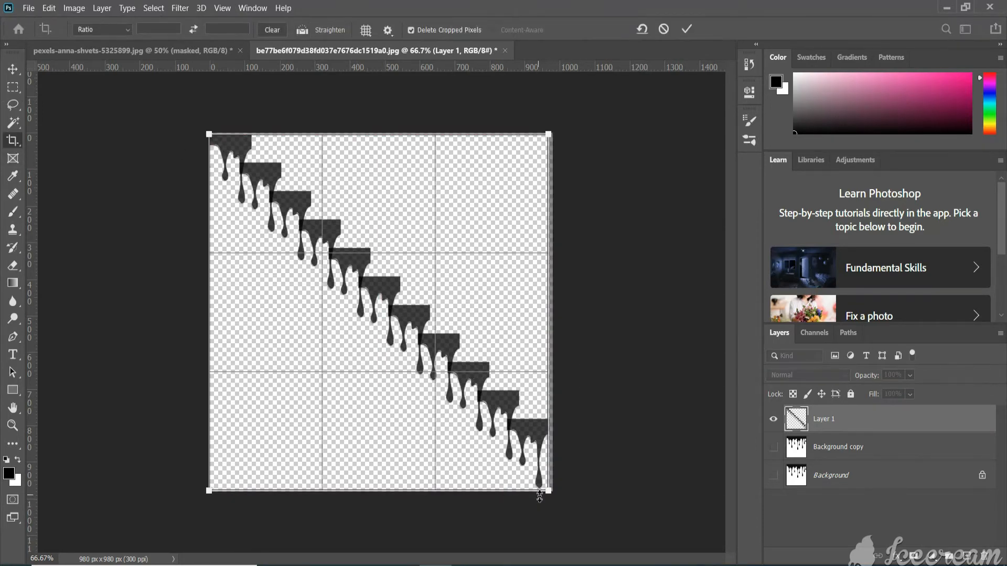
{"action": "key", "text": "Return"}
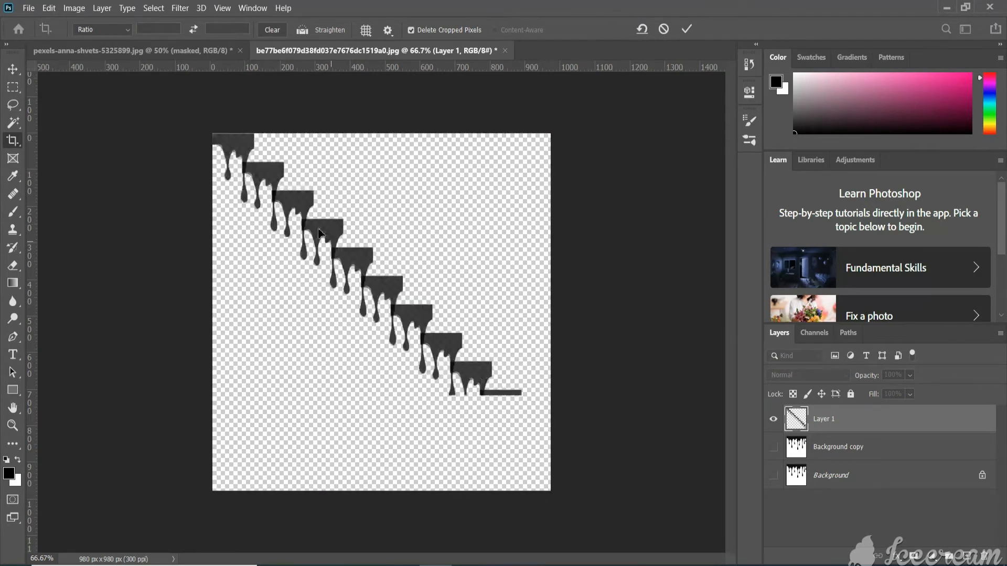
- Fill the transparent area below the drip staircase with white and paste that shape into the portrait image
{"action": "left_click", "coordinate": [413, 363]}
{"action": "key", "text": "ctrl+BackSpace"}
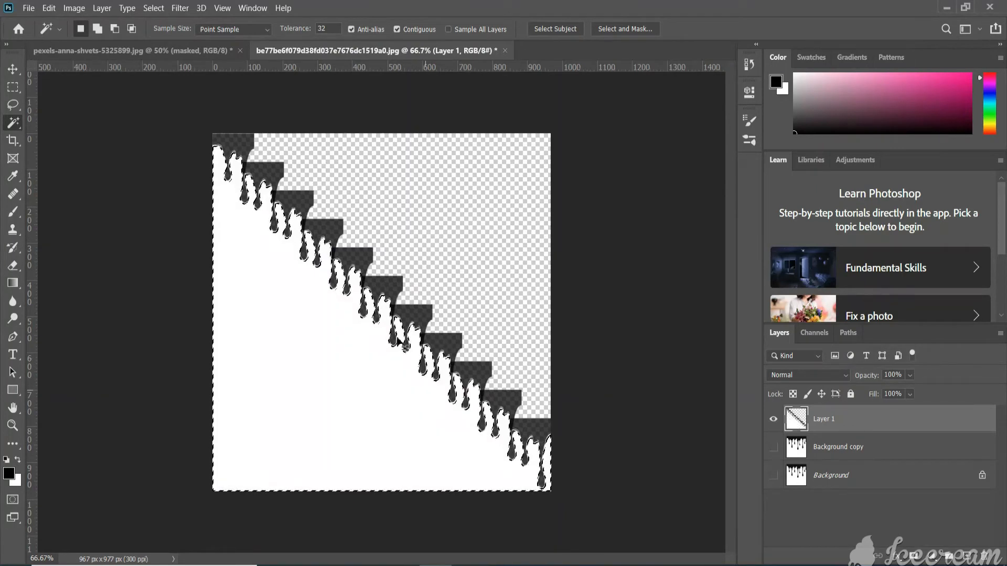
{"action": "key", "text": "ctrl+Tab"}
{"action": "key", "text": "ctrl+v"}
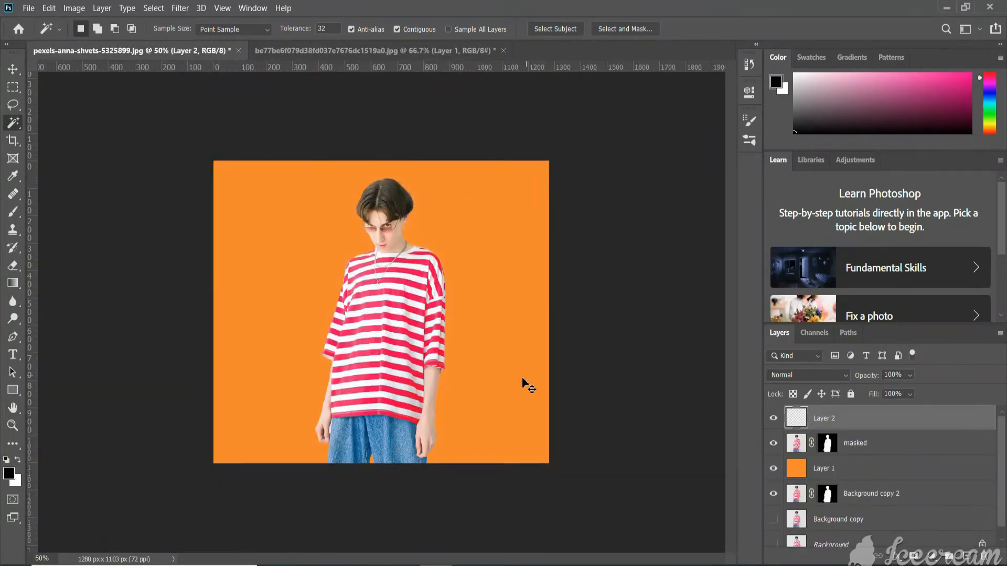
- Flip the pasted drip shape horizontally, scale it to about 52% and rotate it so its dripping edge runs diagonally across the shirt
{"action": "key", "text": "ctrl+t"}
{"action": "left_click_drag", "start_coordinate": [257, 188], "coordinate": [292, 281]}
{"action": "left_click_drag", "start_coordinate": [420, 419], "coordinate": [436, 439]}
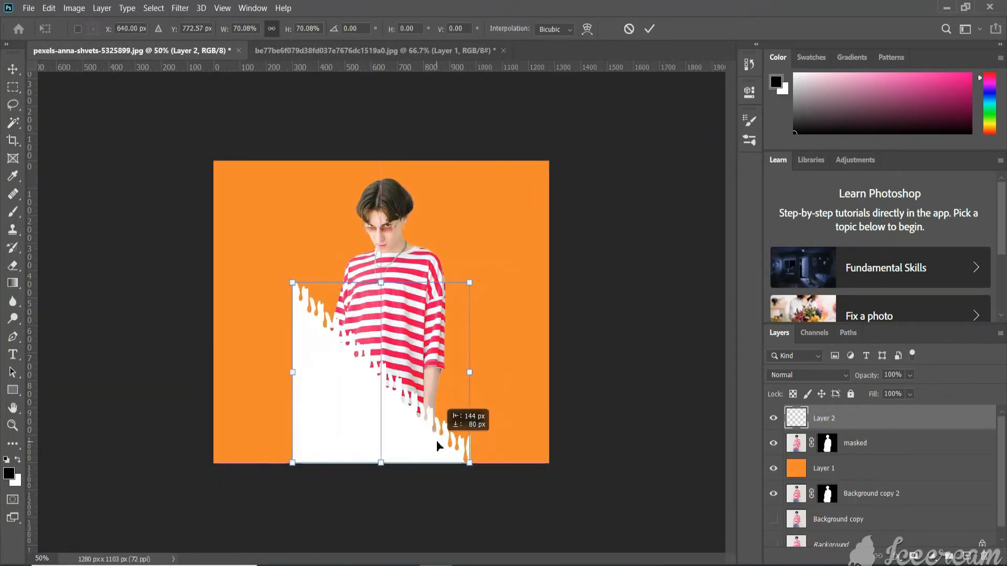
{"action": "right_click", "coordinate": [448, 364]}
{"action": "left_click", "coordinate": [427, 344]}
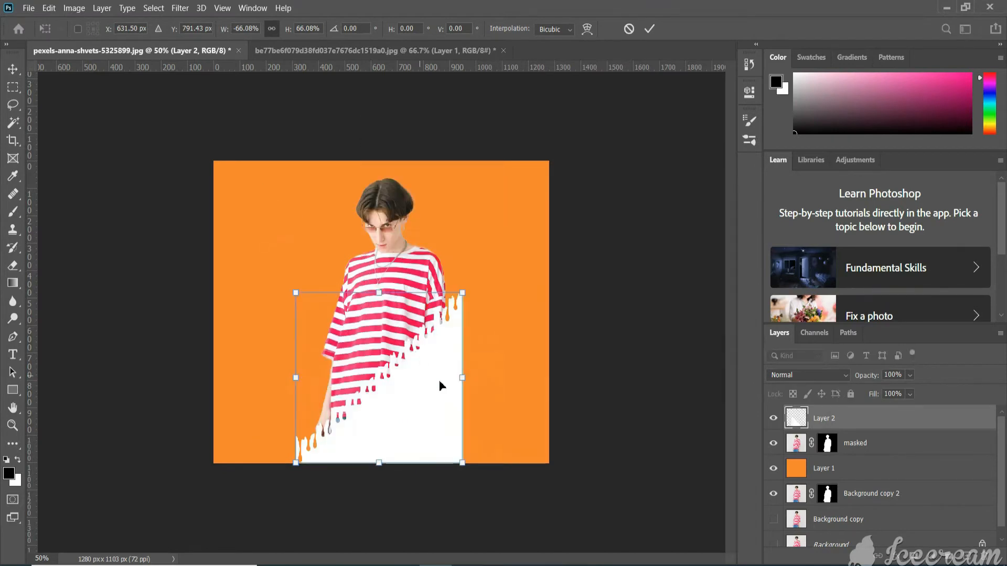
{"action": "left_click_drag", "start_coordinate": [441, 378], "coordinate": [432, 355]}
{"action": "left_click_drag", "start_coordinate": [296, 438], "coordinate": [467, 356]}
{"action": "left_click_drag", "start_coordinate": [396, 379], "coordinate": [415, 348]}
{"action": "left_click_drag", "start_coordinate": [428, 256], "coordinate": [431, 252]}
{"action": "key", "text": "Return"}
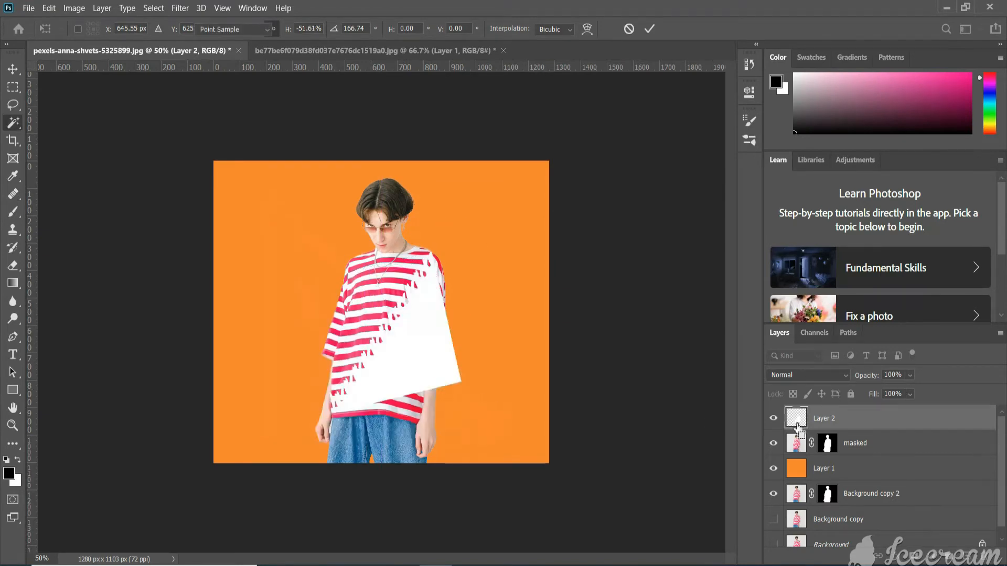
- Cut the white drip shape's area out of the masked portrait layer, with Layer 2 hidden and the selection cleared at the end
{"action": "key", "text": "w"}
{"action": "left_click", "coordinate": [420, 336]}
{"action": "left_click", "coordinate": [797, 443]}
{"action": "left_click", "coordinate": [774, 419]}
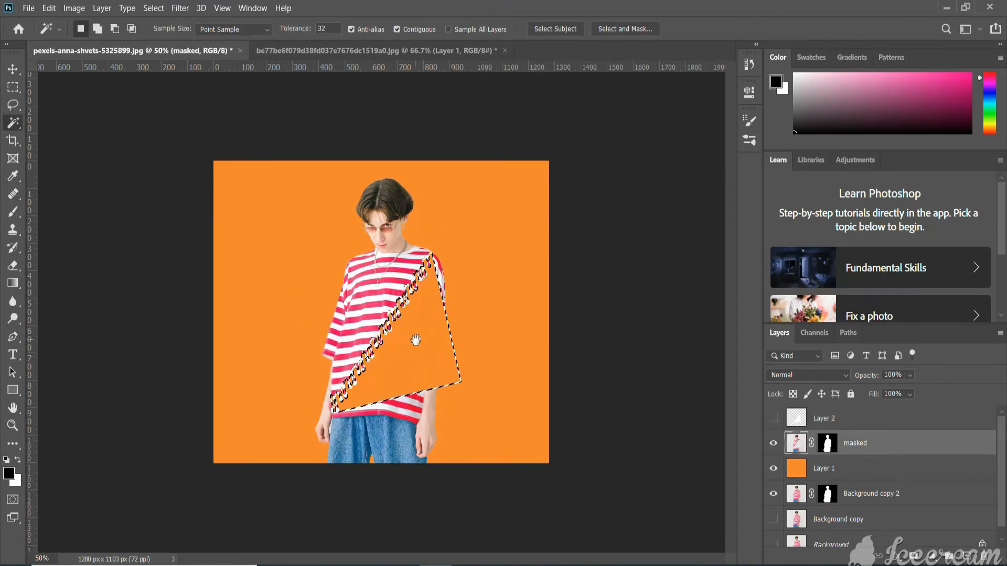
{"action": "key", "text": "ctrl+1"}
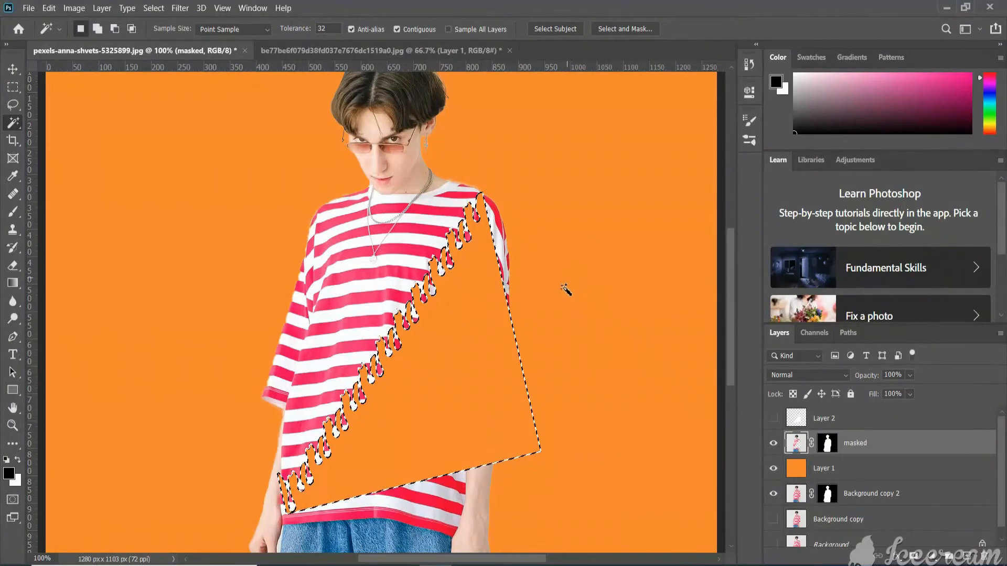
{"action": "key", "text": "ctrl+minus"}
{"action": "key", "text": "ctrl+minus"}
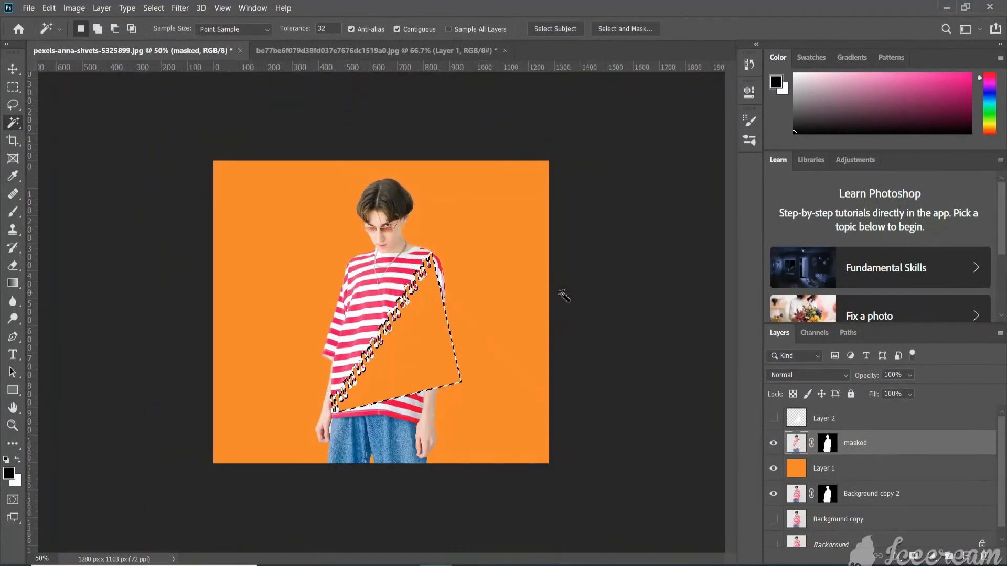
{"action": "key", "text": "ctrl+plus"}
{"action": "key", "text": "ctrl+plus"}
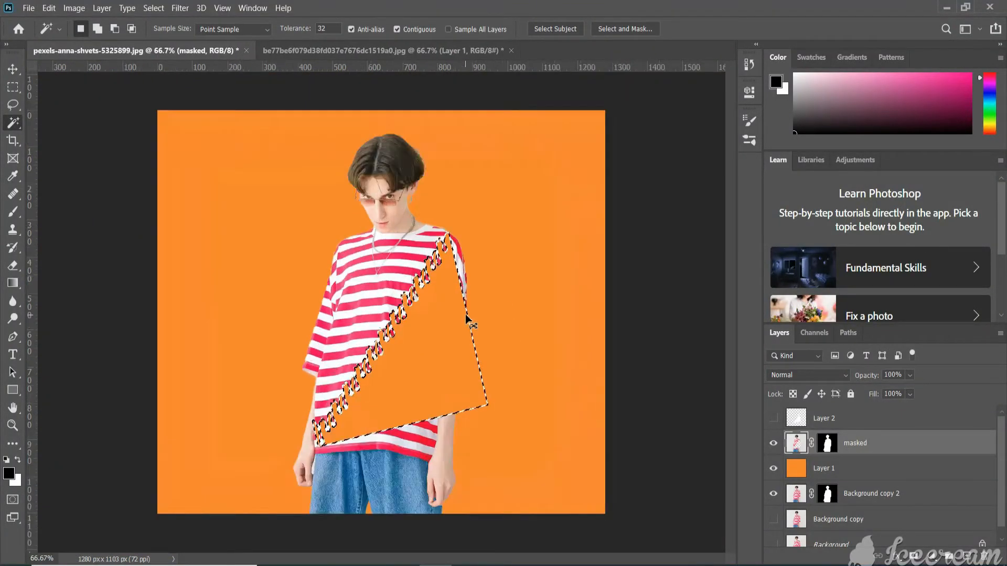
{"action": "key", "text": "ctrl+x"}
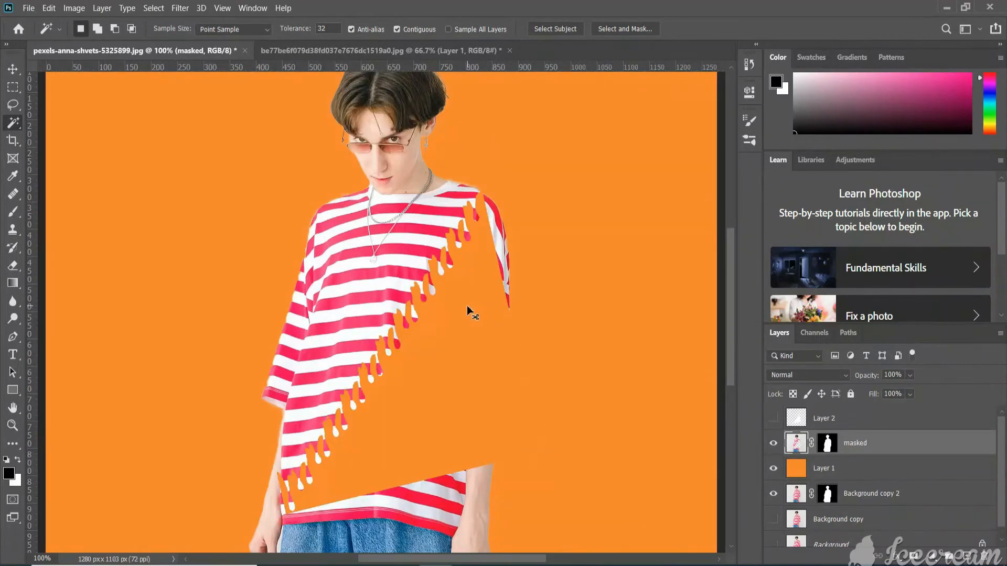
- Erase the leftover sleeve, shirt hem and other parts beyond the diagonal drips on the masked layer
{"action": "mouse_move", "coordinate": [474, 303]}
{"action": "left_mouse_down"}
{"action": "mouse_move", "coordinate": [421, 282]}
{"action": "mouse_move", "coordinate": [468, 289]}
{"action": "mouse_move", "coordinate": [479, 309]}
{"action": "left_mouse_up"}
{"action": "key", "text": "e"}
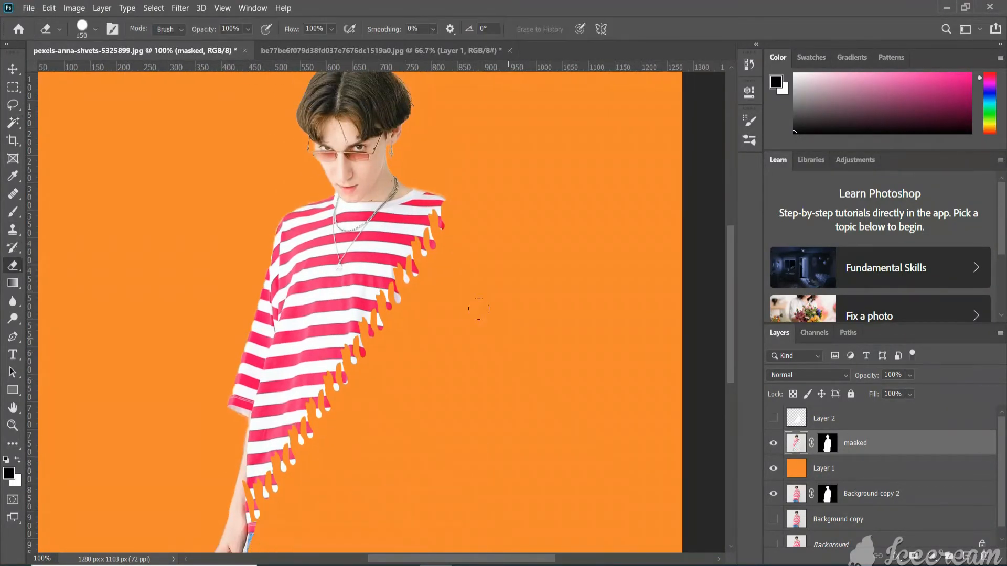
{"action": "key", "text": "ctrl+minus"}
{"action": "key", "text": "ctrl+minus"}
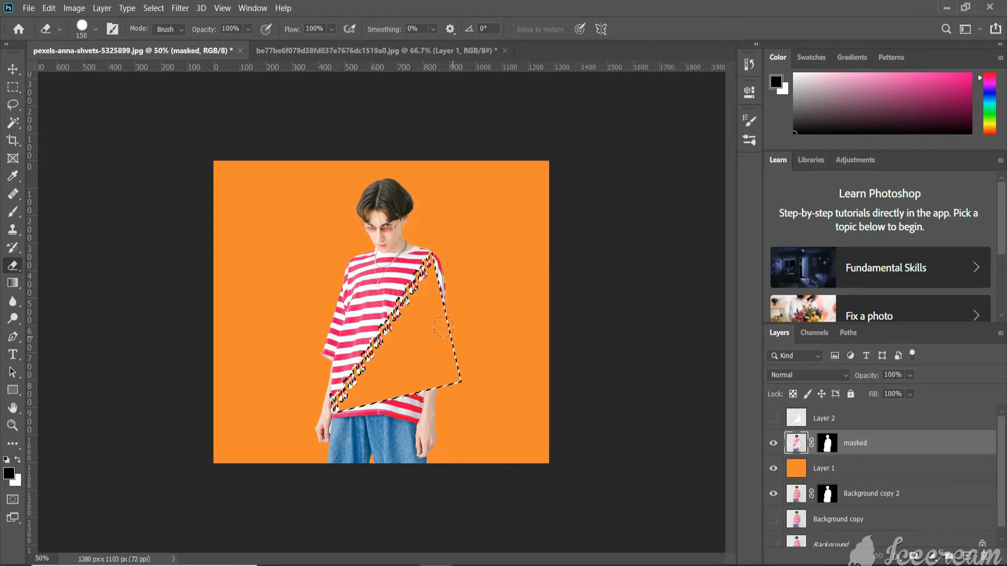
- Clear the selection and erase the leftover sleeve strip beside the drips at the shoulder
{"action": "key", "text": "ctrl+d"}
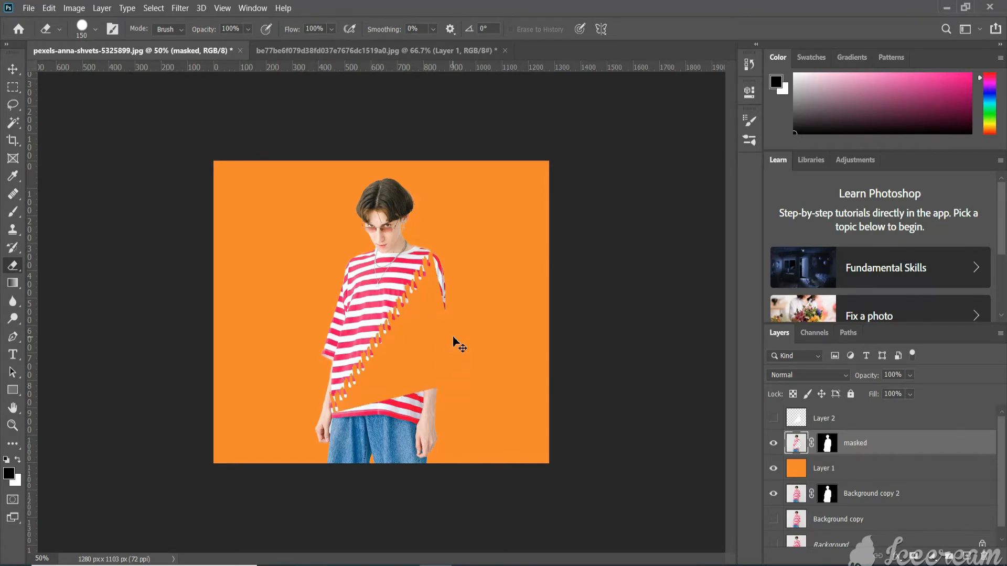
{"action": "key", "text": "ctrl+1"}
{"action": "left_click_drag", "start_coordinate": [462, 342], "coordinate": [466, 331]}
{"action": "mouse_move", "coordinate": [494, 167]}
{"action": "left_mouse_down"}
{"action": "mouse_move", "coordinate": [529, 285]}
{"action": "mouse_move", "coordinate": [597, 234]}
{"action": "mouse_move", "coordinate": [590, 187]}
{"action": "left_mouse_up"}
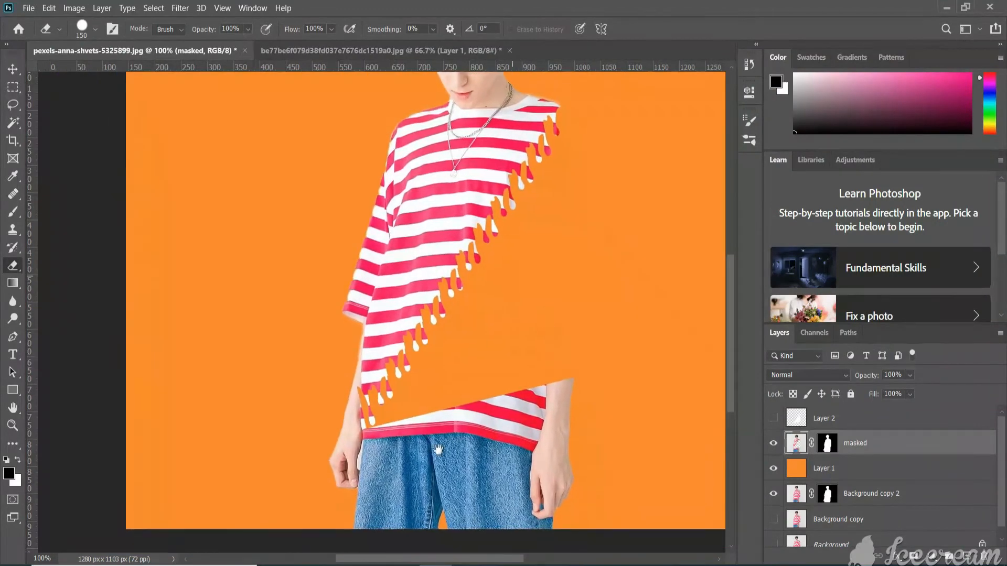
{"action": "left_click_drag", "start_coordinate": [404, 344], "coordinate": [456, 331]}
{"action": "key", "text": "z"}
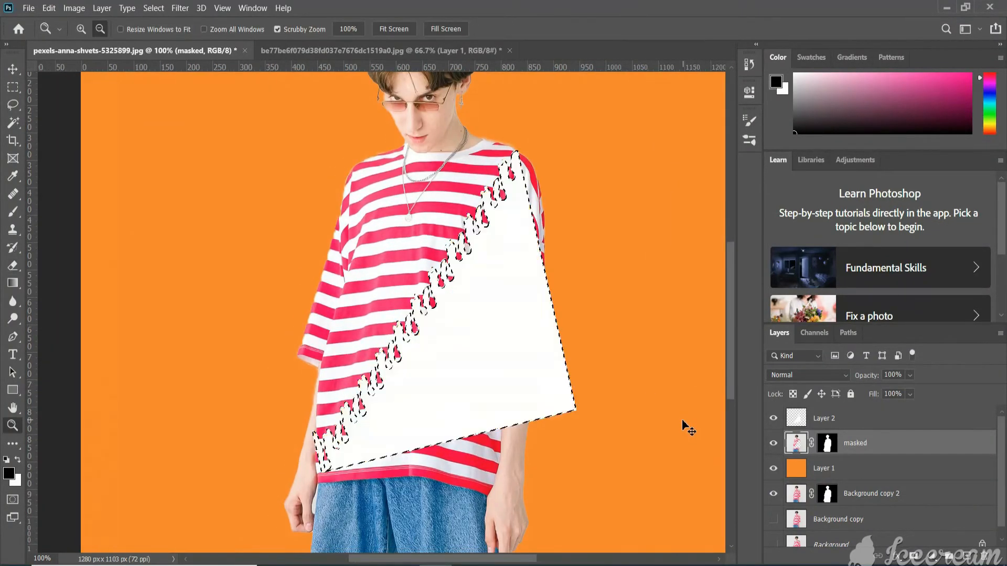
- Undo the portrait's drip cut-out, delete the drip shape's Layer 2 and clear the selection
{"action": "left_click", "coordinate": [796, 444], "text": "ctrl"}
{"action": "key", "text": "ctrl+z"}
{"action": "left_click", "coordinate": [774, 419]}
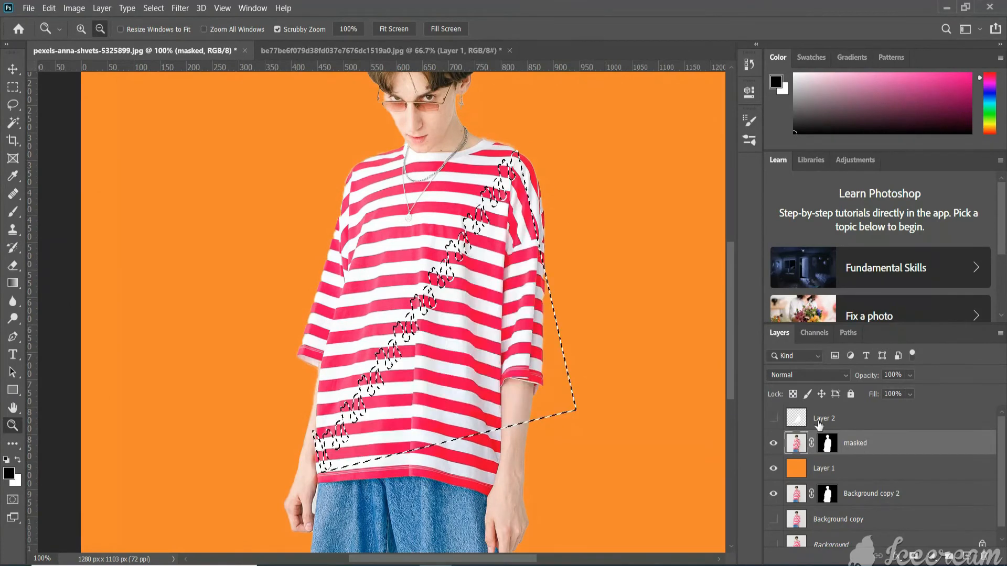
{"action": "left_click_drag", "start_coordinate": [818, 421], "coordinate": [984, 555]}
{"action": "key", "text": "ctrl+d"}
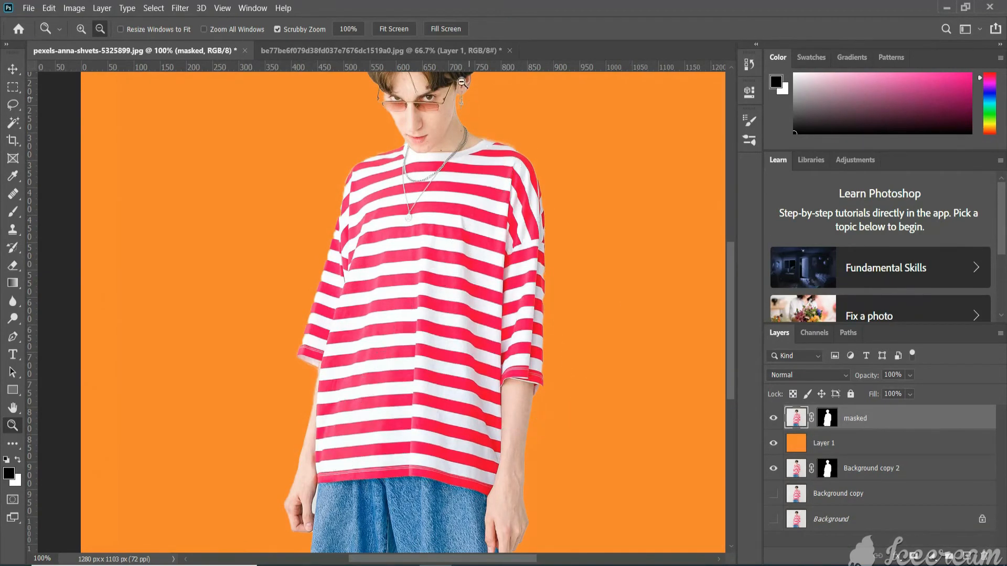
- Switch to the drip image, delete its painted Layer 1 and show both background layers with nothing selected
{"action": "left_click", "coordinate": [378, 50]}
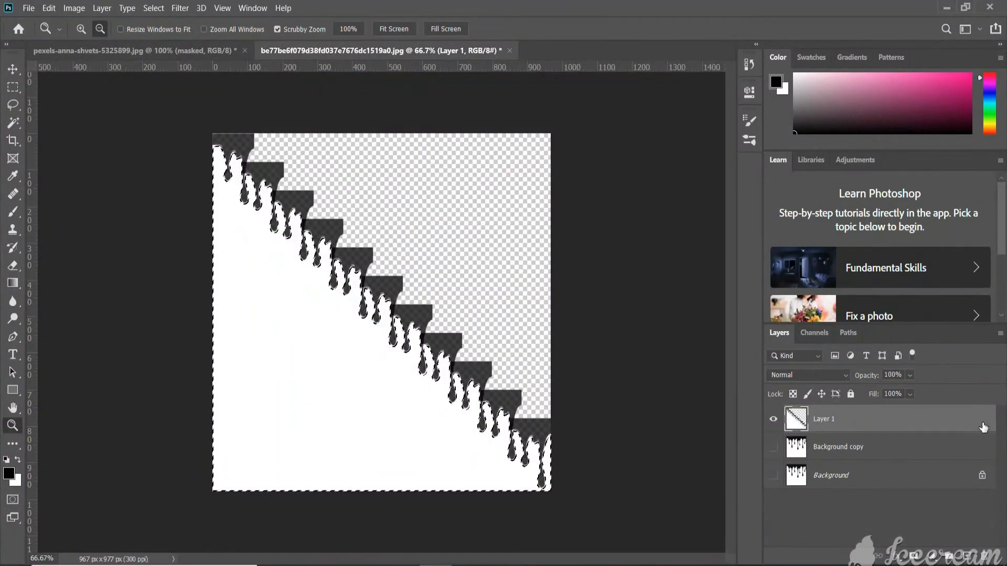
{"action": "left_click_drag", "start_coordinate": [982, 418], "coordinate": [984, 556]}
{"action": "key", "text": "ctrl+d"}
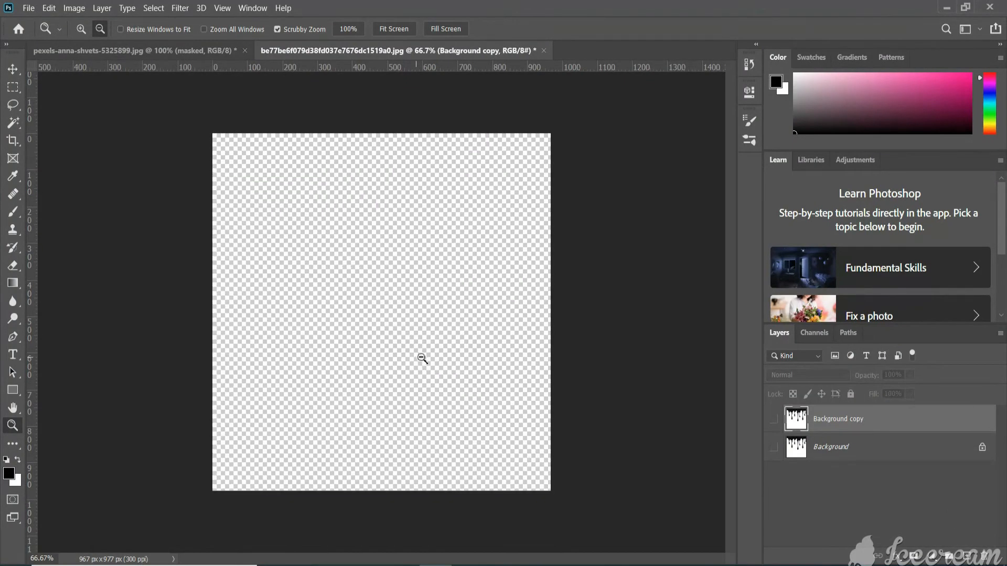
{"action": "left_click_drag", "start_coordinate": [773, 419], "coordinate": [774, 450]}
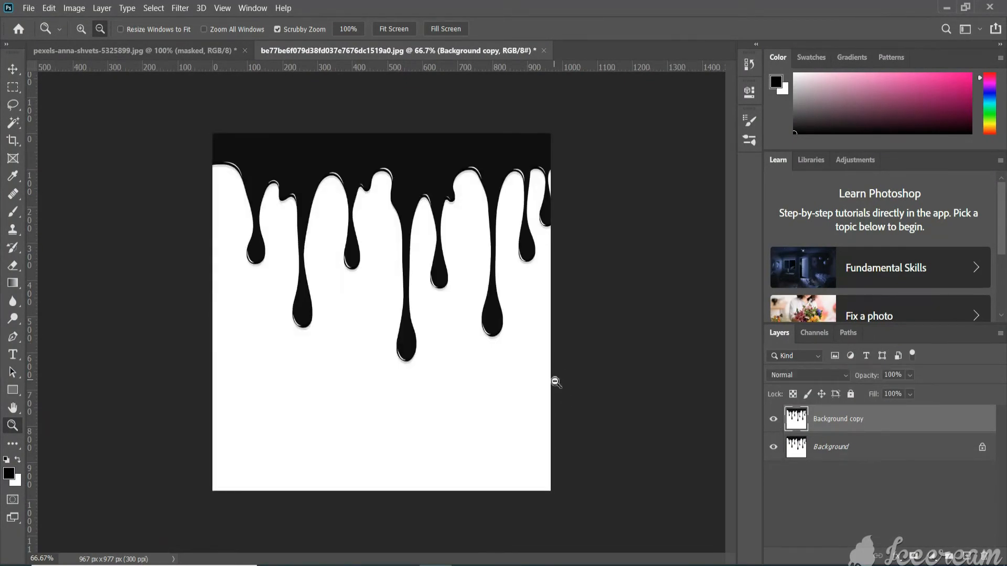
- Define a brush preset named "123" from a rectangular selection around the leftmost drip
{"action": "left_click_drag", "start_coordinate": [206, 131], "coordinate": [274, 326]}
{"action": "left_click", "coordinate": [49, 8]}
{"action": "left_click", "coordinate": [87, 348]}
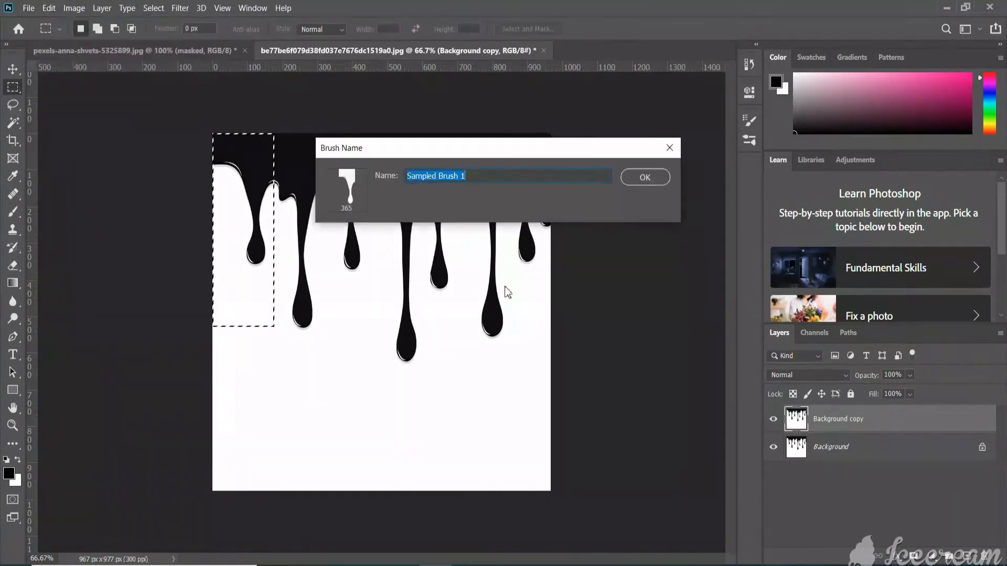
{"action": "type", "text": "123"}
{"action": "key", "text": "Return"}
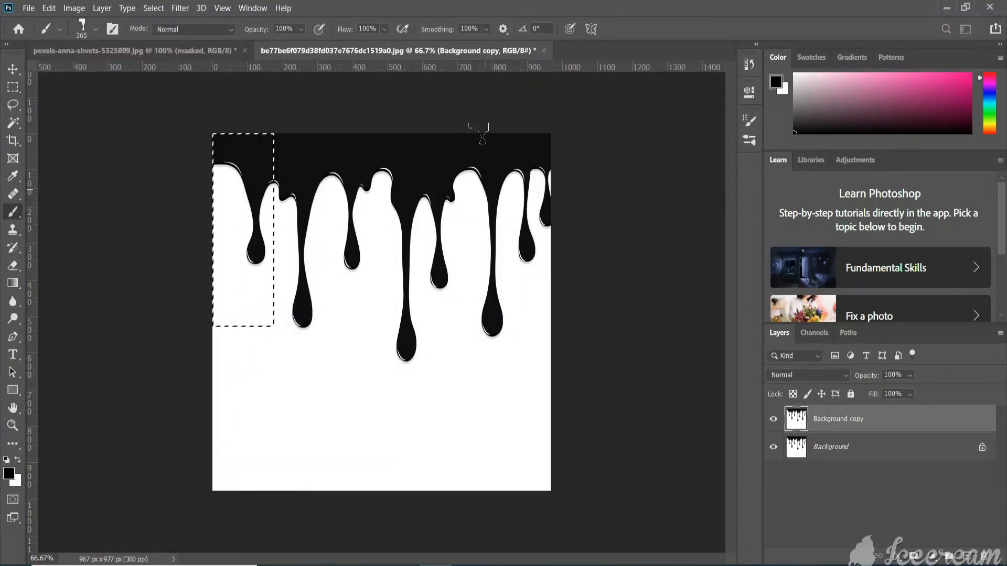
- Add an empty layer to the drip image, hide both background layers and clear the selection
{"action": "left_click", "coordinate": [967, 556]}
{"action": "left_click", "coordinate": [773, 447]}
{"action": "left_click", "coordinate": [773, 475]}
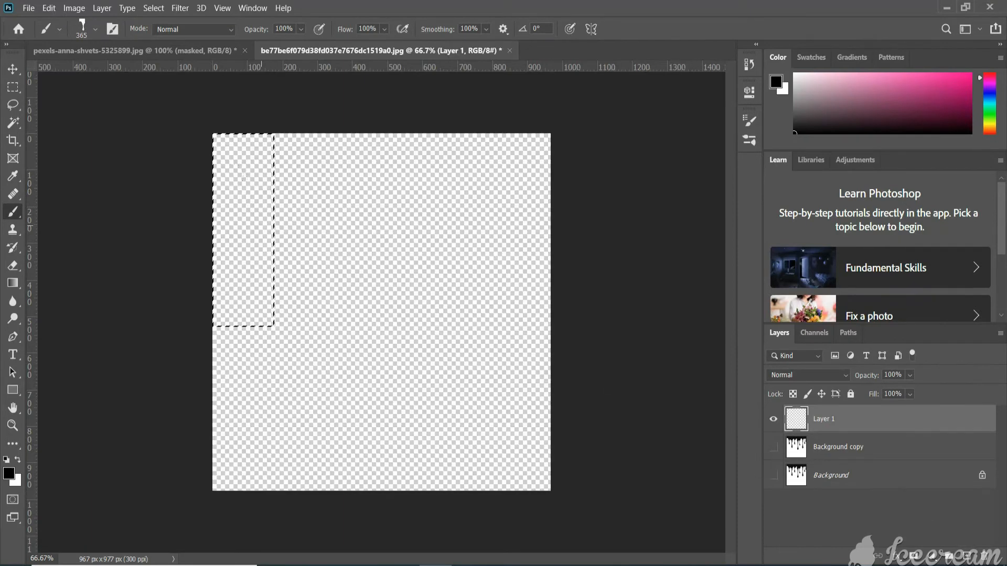
{"action": "key", "text": "ctrl+d"}
- Set the drip brush size to 199 px and paint a straight diagonal stroke from the canvas's upper-left to lower-right corner
{"action": "right_click", "coordinate": [325, 273]}
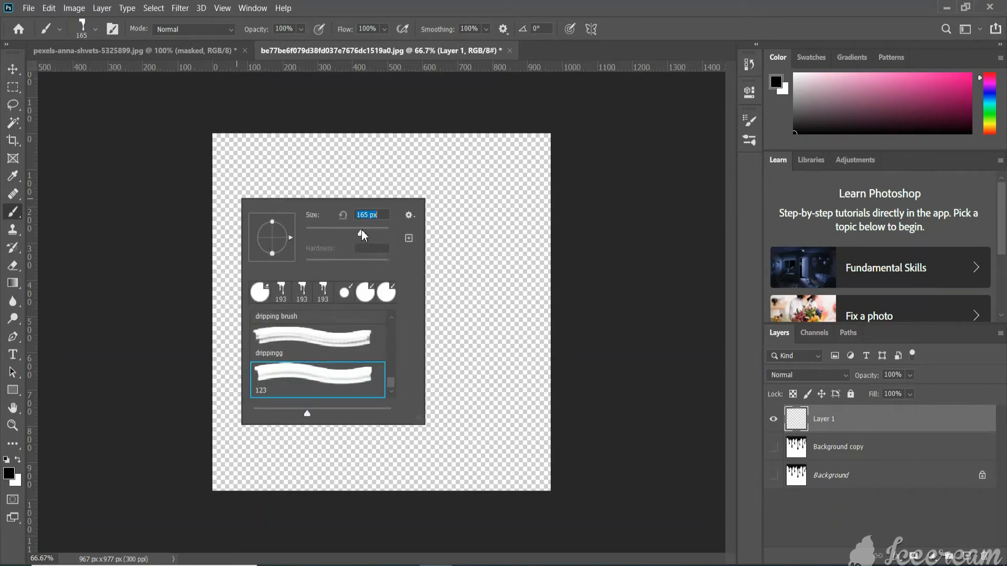
{"action": "left_click_drag", "start_coordinate": [367, 231], "coordinate": [369, 230]}
{"action": "left_click", "coordinate": [731, 192]}
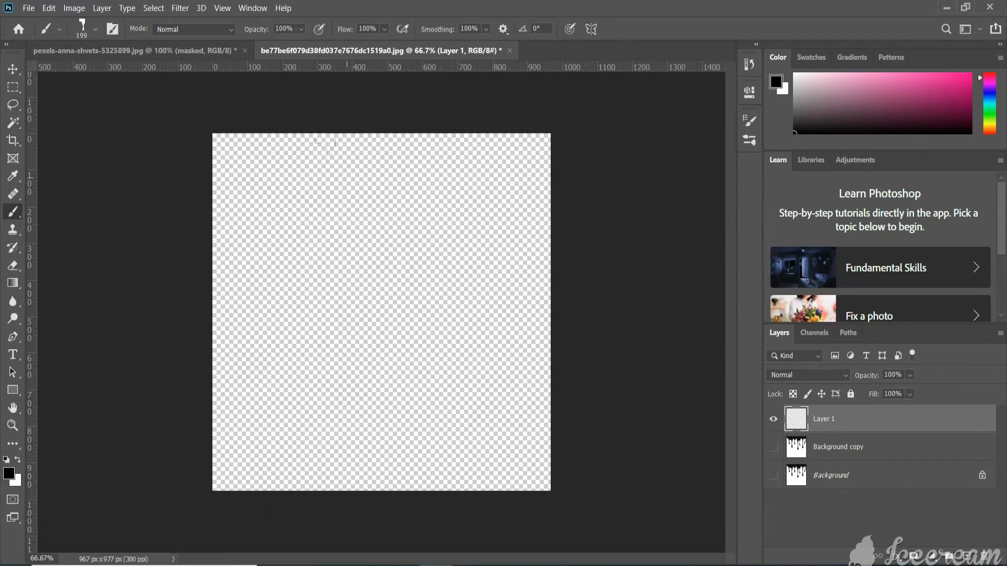
{"action": "left_click", "coordinate": [226, 147]}
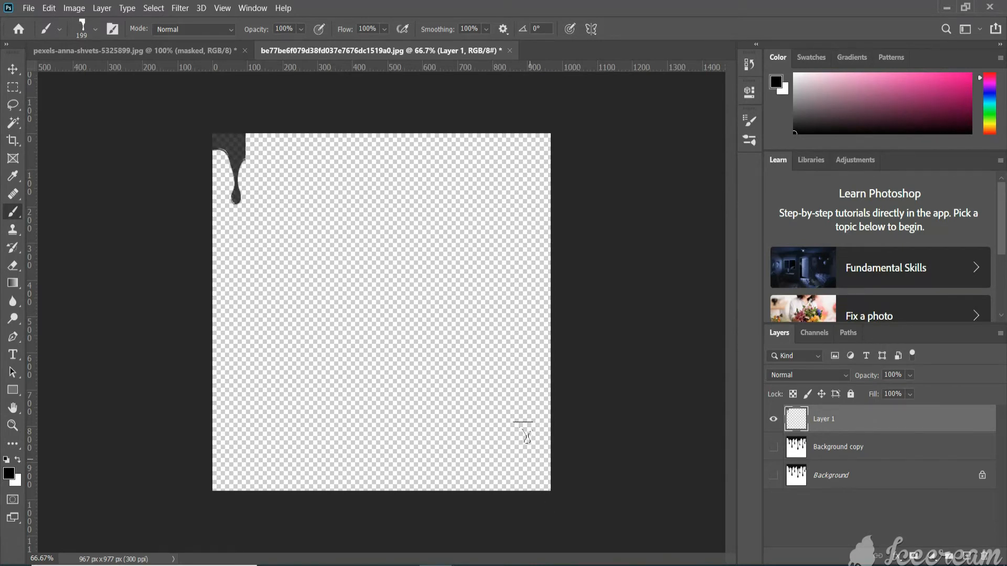
{"action": "left_click", "coordinate": [527, 434], "text": "shift"}
- Increase the drip brush's spacing so its stamps separate, and delete the diagonal stroke from Layer 1
{"action": "left_click", "coordinate": [253, 8]}
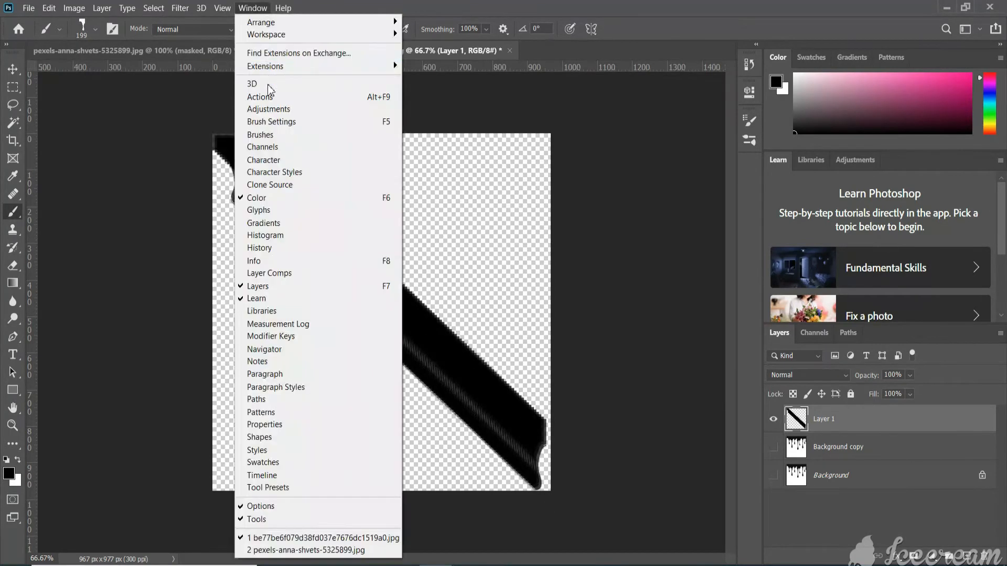
{"action": "left_click", "coordinate": [280, 118]}
{"action": "left_click_drag", "start_coordinate": [617, 356], "coordinate": [670, 351]}
{"action": "left_click", "coordinate": [742, 122]}
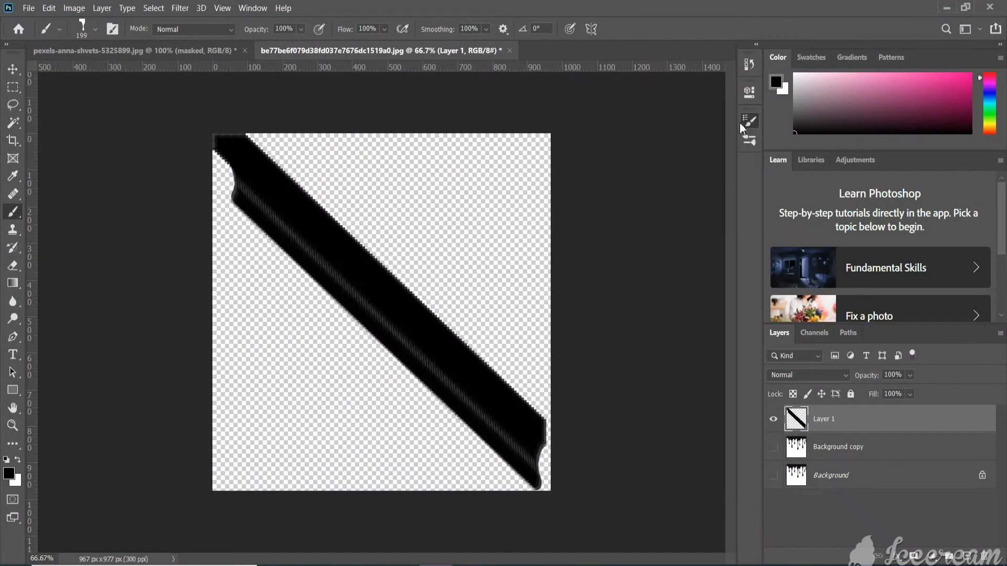
{"action": "key", "text": "ctrl+a"}
{"action": "key", "text": "Delete"}
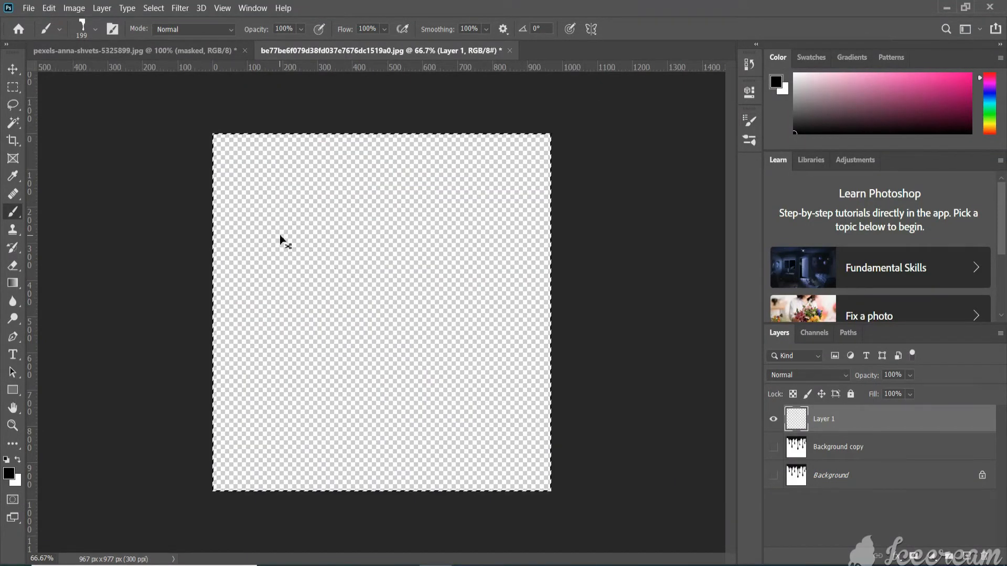
{"action": "mouse_move", "coordinate": [249, 278]}
{"action": "left_mouse_down"}
{"action": "mouse_move", "coordinate": [488, 315]}
{"action": "mouse_move", "coordinate": [432, 381]}
{"action": "left_mouse_up"}
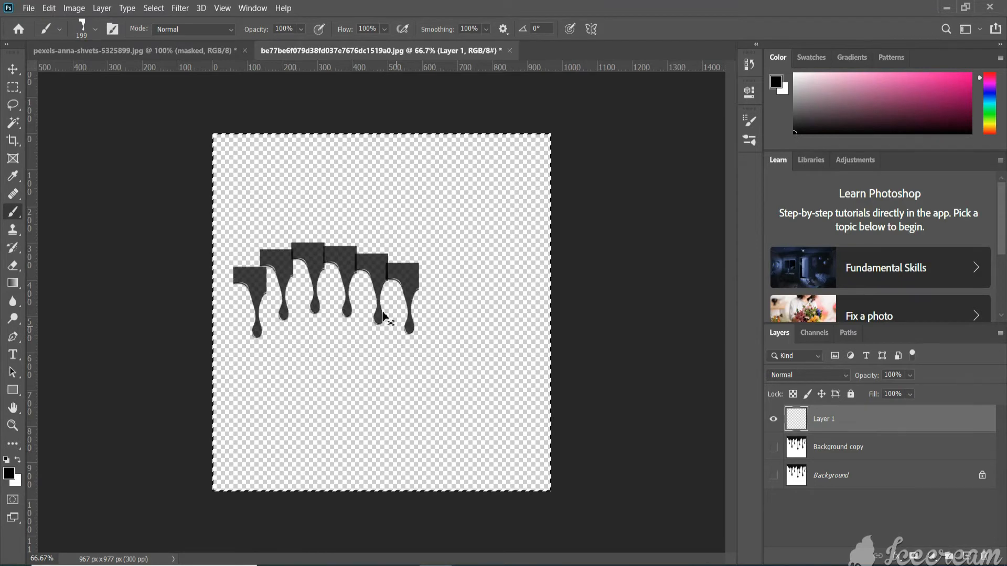
{"action": "key", "text": "Delete"}
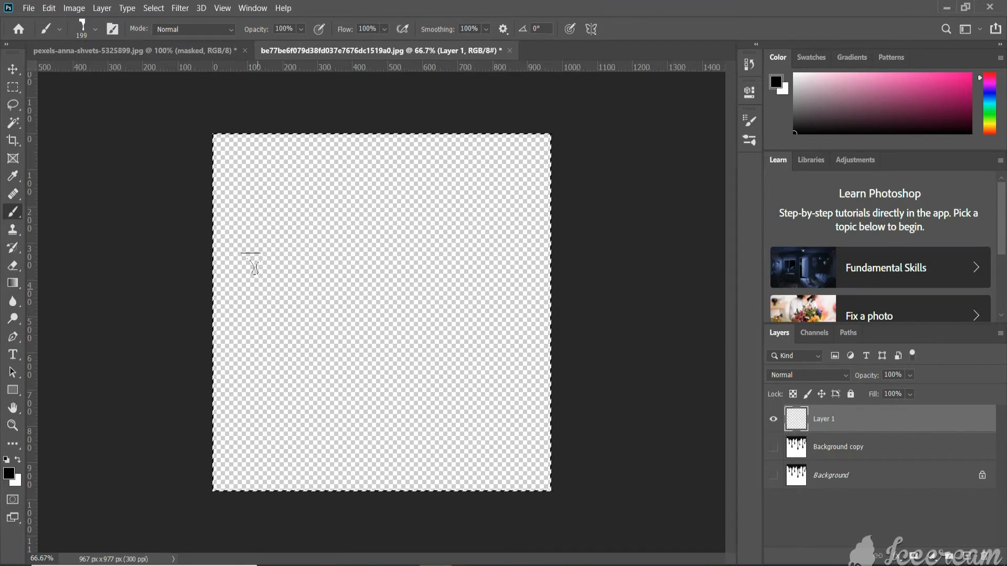
{"action": "left_click_drag", "start_coordinate": [250, 263], "coordinate": [470, 391]}
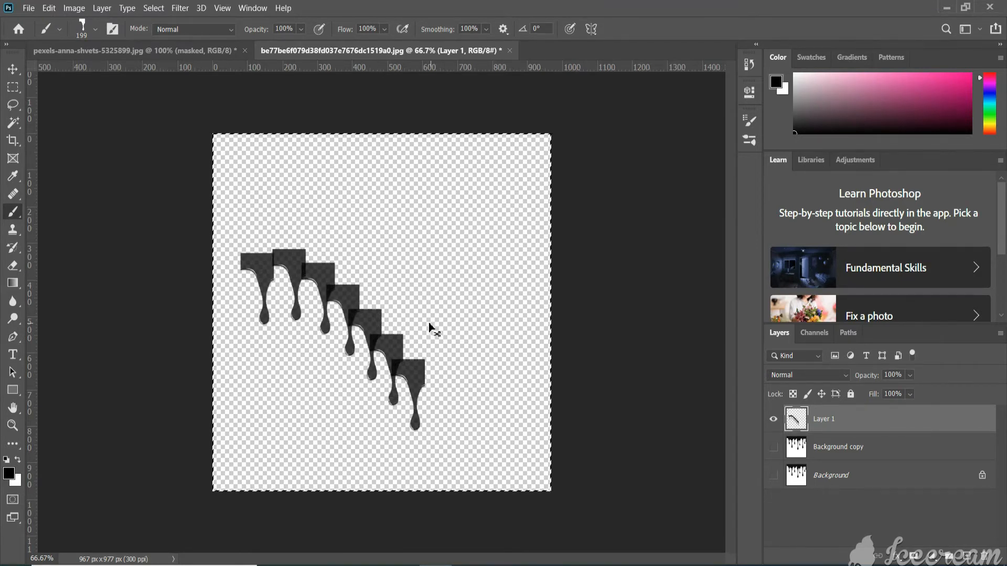
{"action": "key", "text": "Delete"}
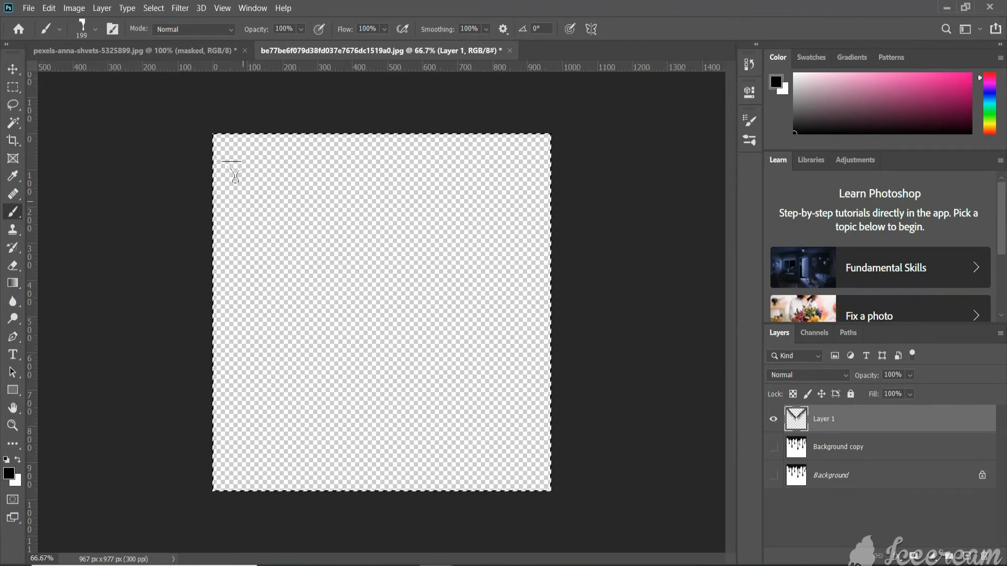
- Paint a V of evenly spaced drips from the canvas's upper-left corner to its centre and up to the upper-right corner
{"action": "left_click", "coordinate": [227, 153]}
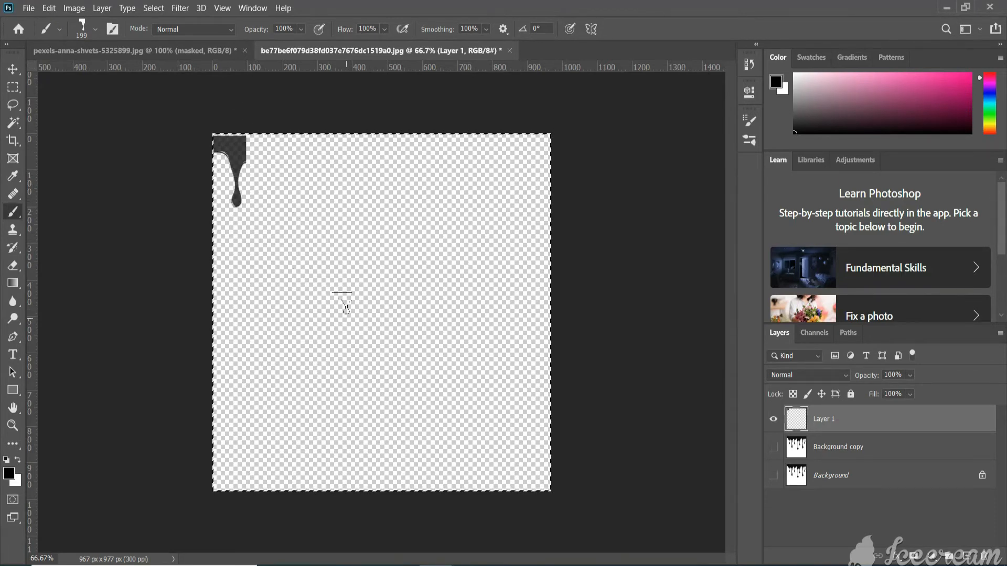
{"action": "left_click", "coordinate": [376, 305], "text": "shift"}
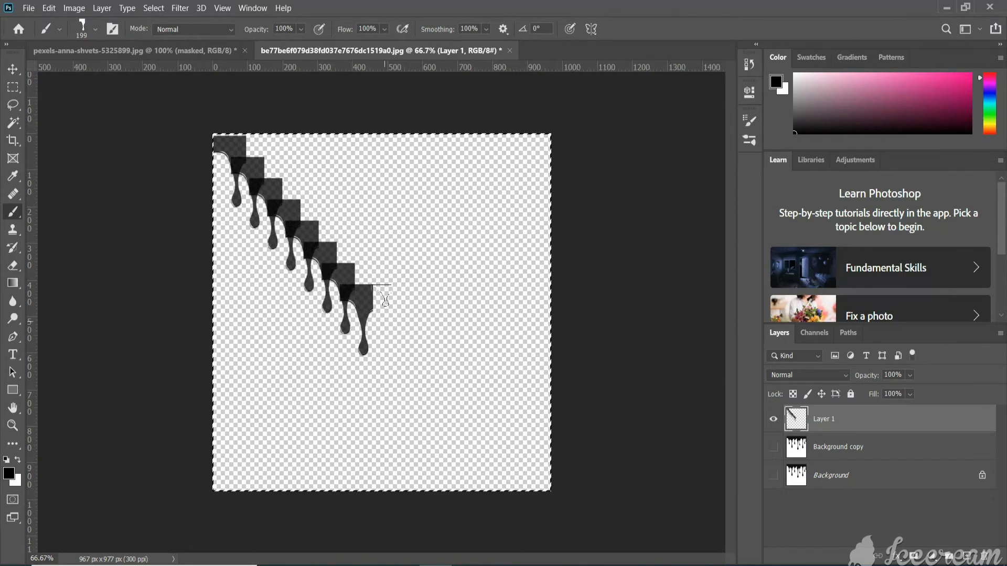
{"action": "left_click", "coordinate": [386, 299]}
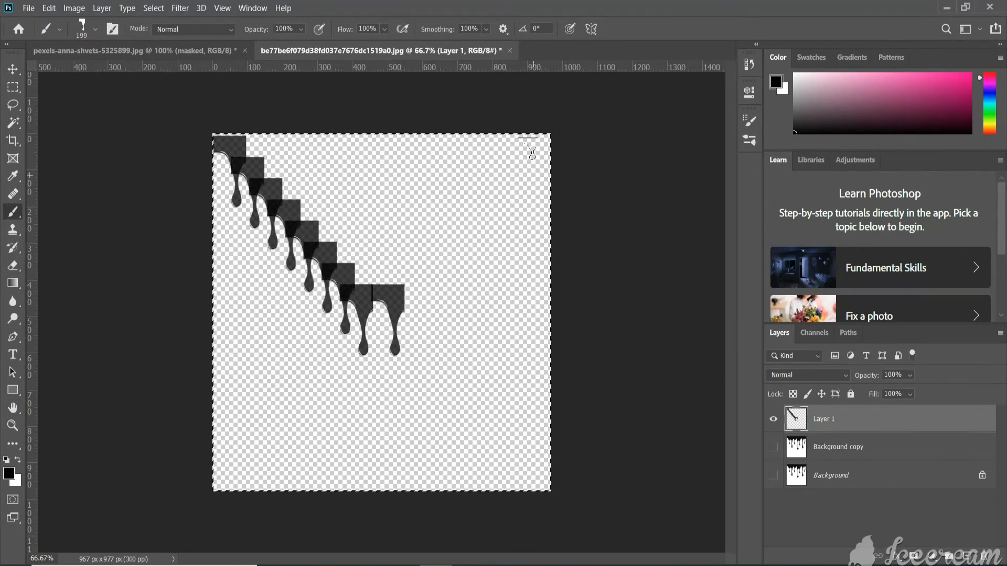
{"action": "left_click", "coordinate": [532, 149], "text": "shift"}
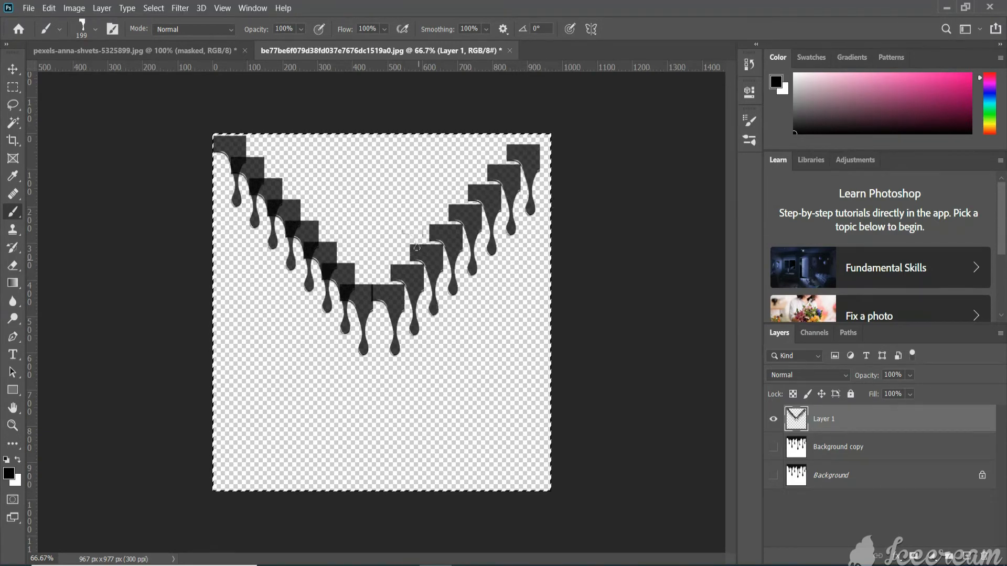
{"action": "key", "text": "ctrl+d"}
- Crop the drip image to about 921 x 909 px so the V of drips meets its upper and side edges
{"action": "key", "text": "ctrl+a"}
{"action": "key", "text": "c"}
{"action": "left_click_drag", "start_coordinate": [217, 137], "coordinate": [568, 469]}
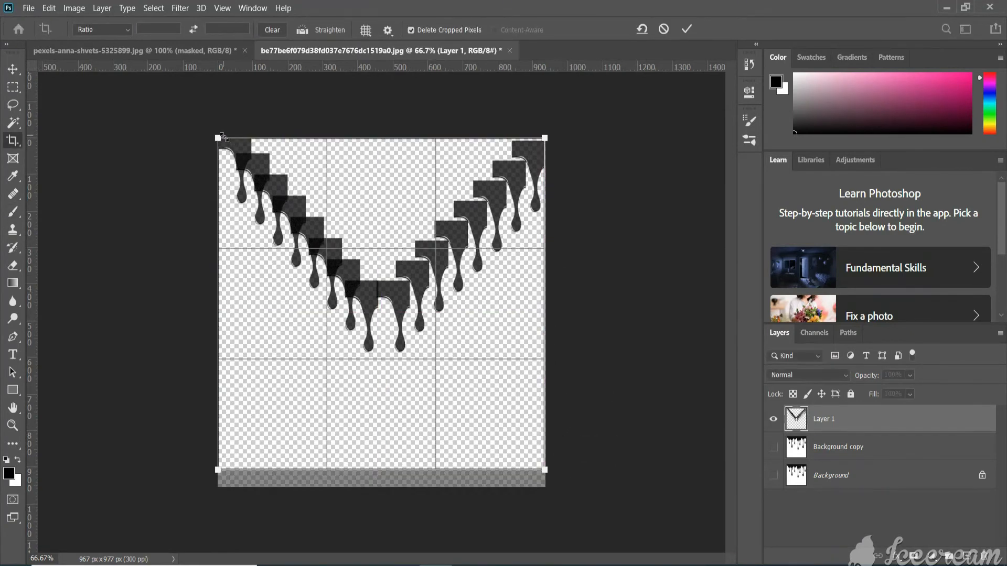
{"action": "left_click_drag", "start_coordinate": [218, 138], "coordinate": [223, 138]}
{"action": "key", "text": "Return"}
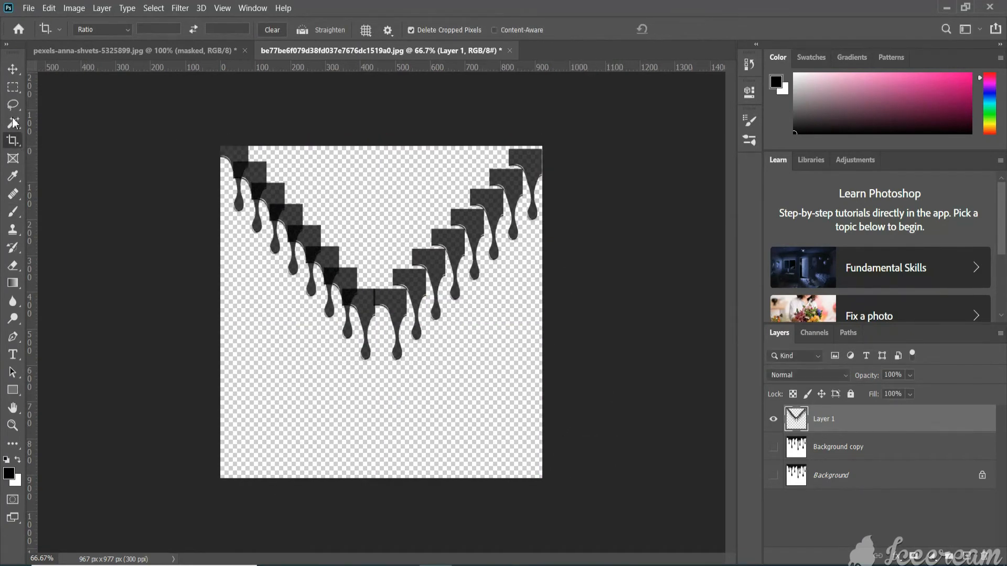
- Fill the area beneath the V of drips with white and copy it onto a new layer in the portrait document
{"action": "key", "text": "w"}
{"action": "left_click", "coordinate": [297, 340]}
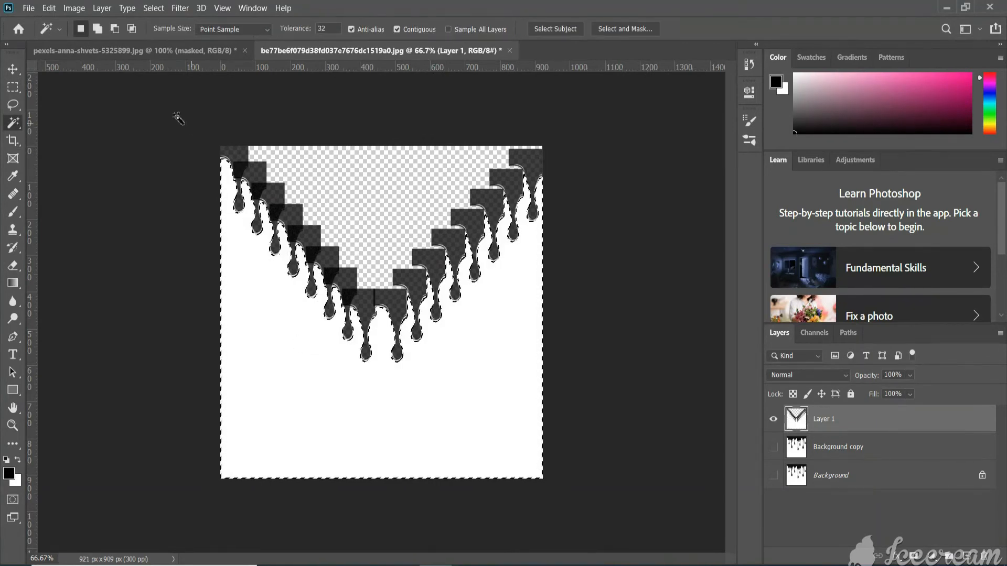
{"action": "left_click", "coordinate": [149, 51]}
{"action": "left_click", "coordinate": [967, 556]}
{"action": "key", "text": "ctrl+v"}
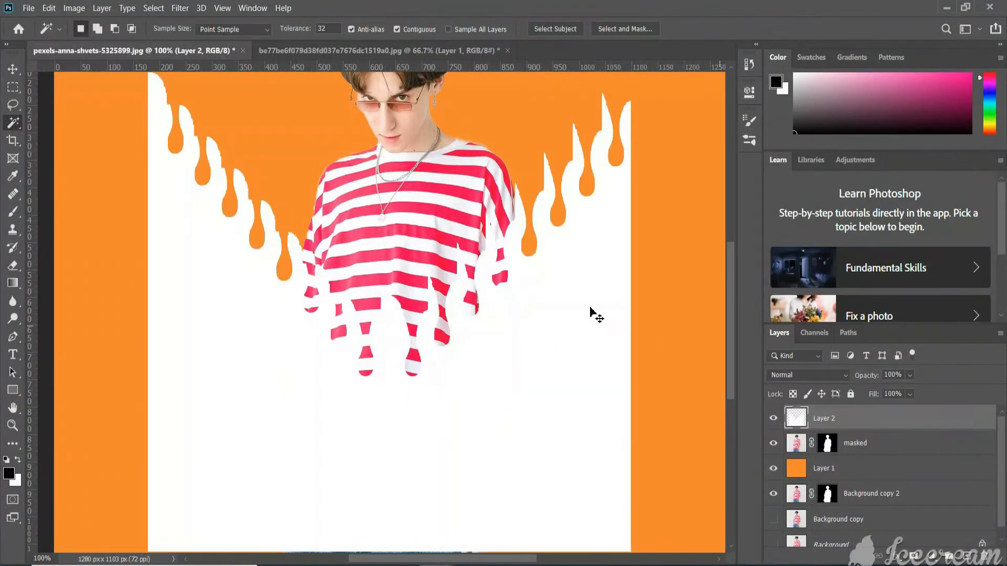
- Scale the pasted white drip shape to about 40% and rotate it about 5° over the portrait's chest
{"action": "key", "text": "ctrl+t"}
{"action": "left_click_drag", "start_coordinate": [148, 73], "coordinate": [362, 419]}
{"action": "left_click_drag", "start_coordinate": [501, 515], "coordinate": [378, 359]}
{"action": "left_click_drag", "start_coordinate": [516, 393], "coordinate": [513, 379]}
{"action": "left_click_drag", "start_coordinate": [454, 356], "coordinate": [469, 321]}
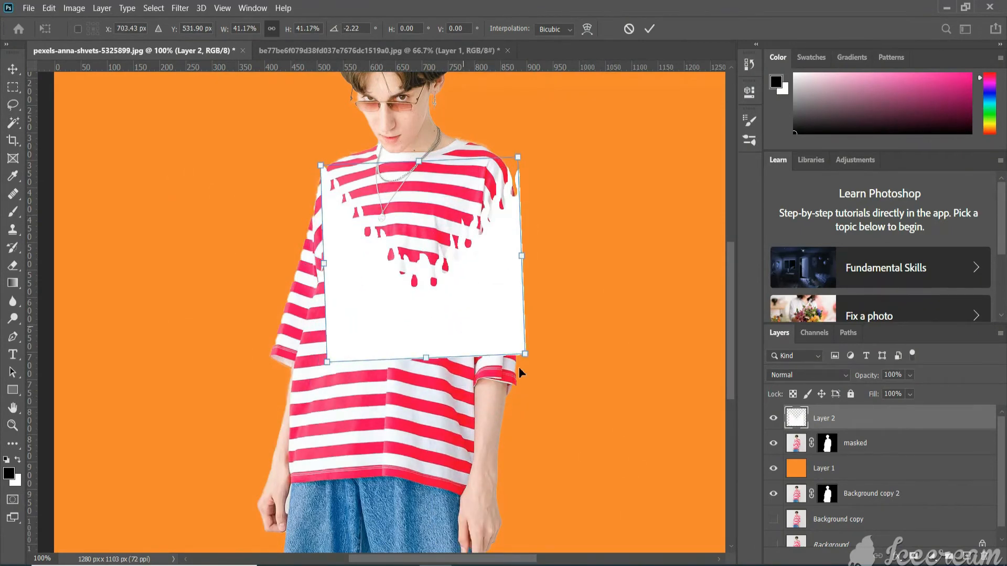
{"action": "left_click_drag", "start_coordinate": [518, 367], "coordinate": [489, 387]}
{"action": "left_click_drag", "start_coordinate": [457, 317], "coordinate": [418, 281]}
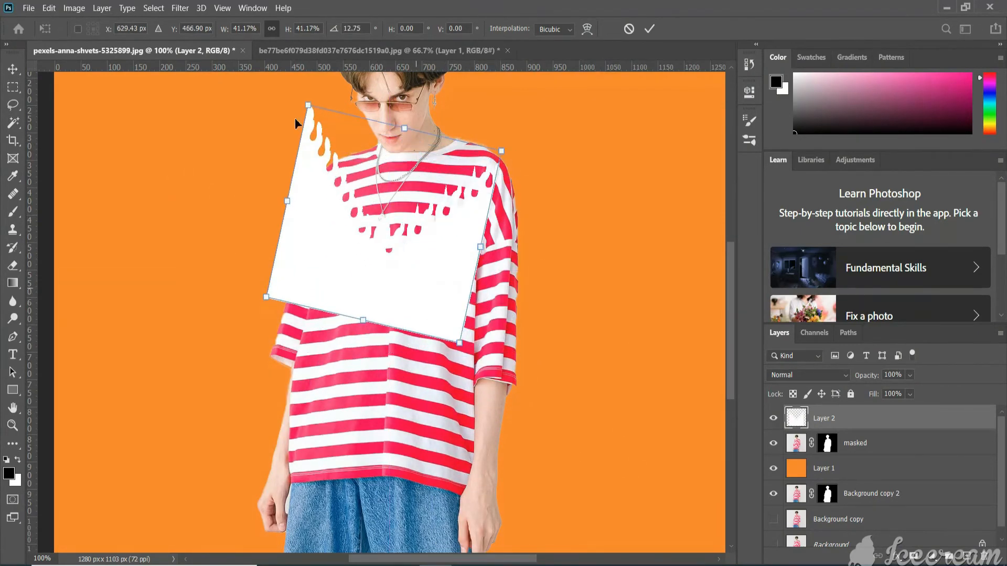
{"action": "left_click_drag", "start_coordinate": [308, 104], "coordinate": [313, 112]}
{"action": "left_click_drag", "start_coordinate": [463, 340], "coordinate": [500, 314]}
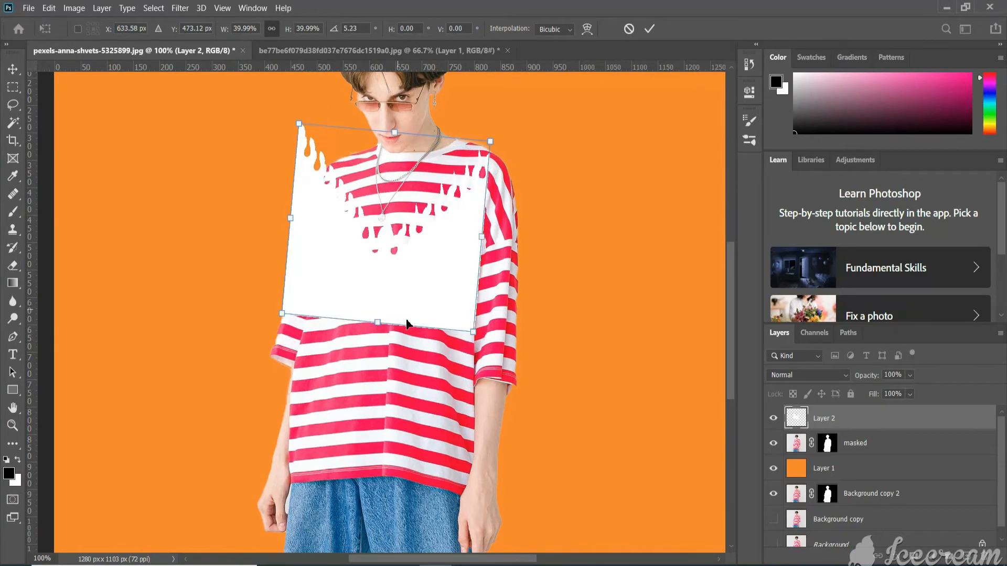
- Position the white drip shape between the shirt's shoulders, reduce it to about 39% and apply the transform
{"action": "left_click_drag", "start_coordinate": [394, 302], "coordinate": [412, 338]}
{"action": "left_click_drag", "start_coordinate": [318, 159], "coordinate": [332, 167]}
{"action": "left_click_drag", "start_coordinate": [445, 326], "coordinate": [448, 323]}
{"action": "left_click_drag", "start_coordinate": [331, 168], "coordinate": [325, 164]}
{"action": "key", "text": "Right"}
{"action": "key", "text": "Right"}
{"action": "key", "text": "Right"}
{"action": "key", "text": "Right"}
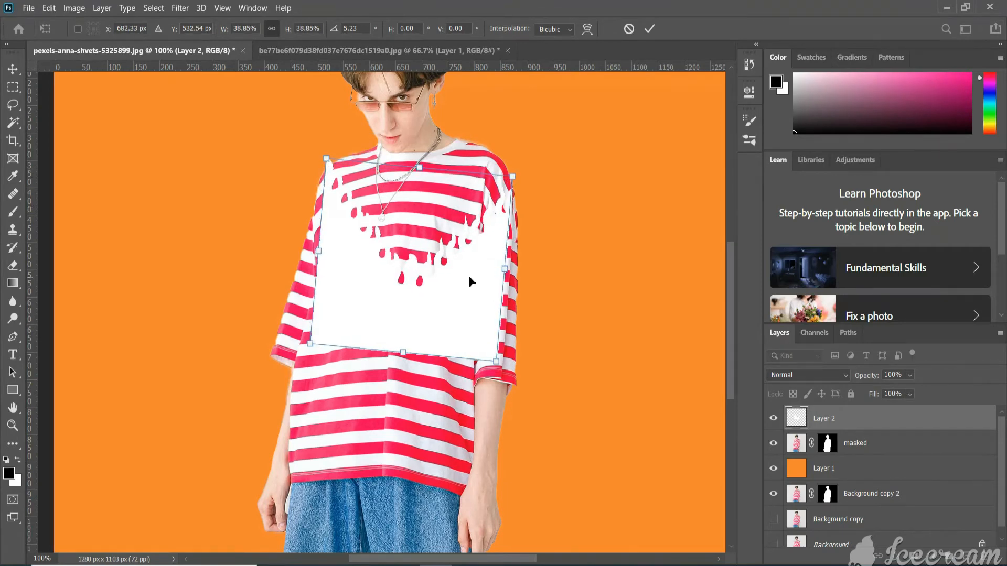
{"action": "key", "text": "Return"}
- Cut the Layer 2 drip shape out of the masked layer, hide Layer 2 and clear the selection
{"action": "left_click", "coordinate": [800, 424], "text": "ctrl"}
{"action": "left_click", "coordinate": [798, 446]}
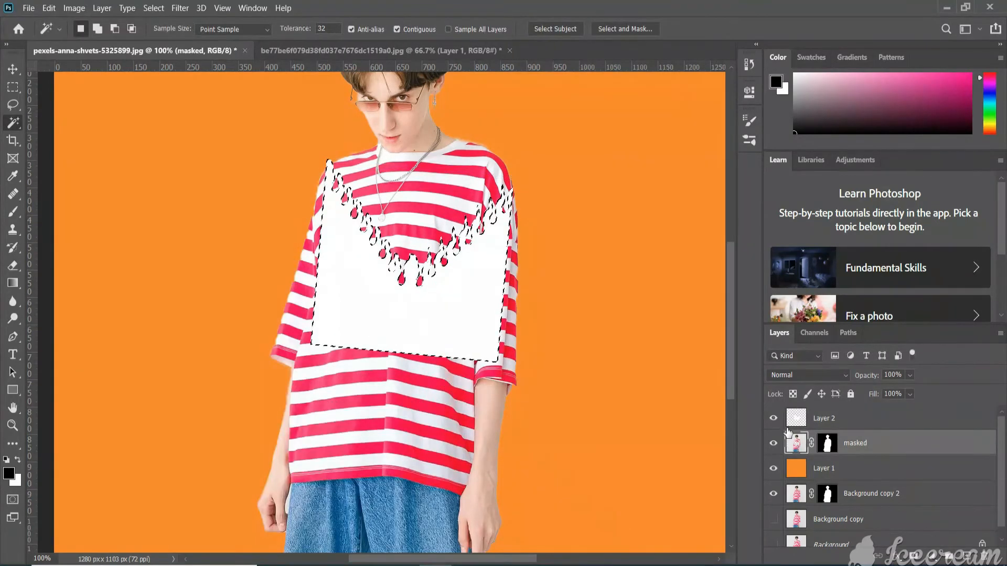
{"action": "left_click", "coordinate": [773, 418]}
{"action": "key", "text": "Delete"}
{"action": "key", "text": "ctrl+d"}
- Erase the sleeves, arms and lower shirt left around the drips on the masked layer
{"action": "mouse_move", "coordinate": [481, 369]}
{"action": "left_mouse_down"}
{"action": "mouse_move", "coordinate": [496, 383]}
{"action": "mouse_move", "coordinate": [480, 403]}
{"action": "left_mouse_up"}
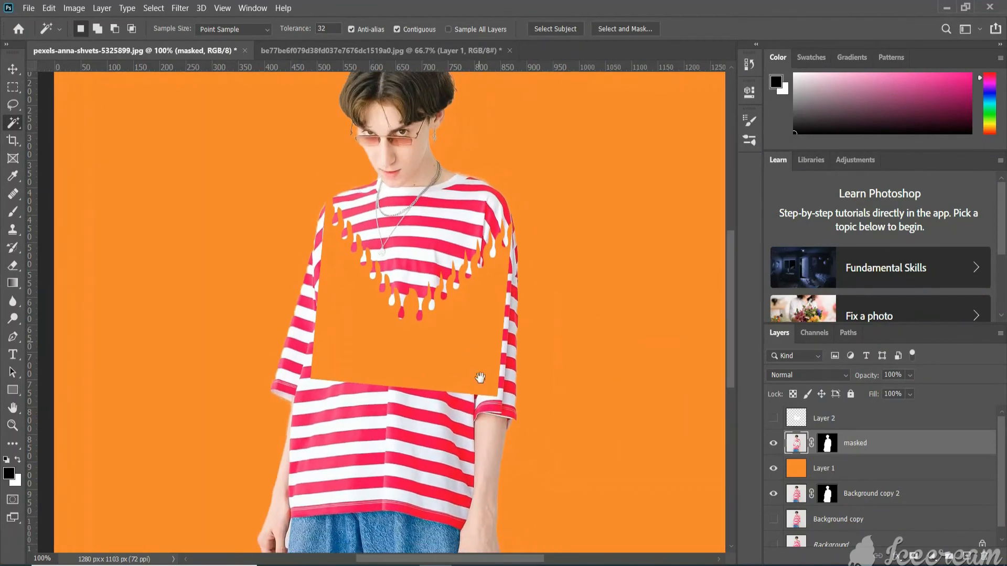
{"action": "key", "text": "e"}
{"action": "mouse_move", "coordinate": [520, 231]}
{"action": "left_mouse_down"}
{"action": "mouse_move", "coordinate": [508, 373]}
{"action": "mouse_move", "coordinate": [484, 376]}
{"action": "mouse_move", "coordinate": [264, 314]}
{"action": "mouse_move", "coordinate": [267, 199]}
{"action": "mouse_move", "coordinate": [265, 481]}
{"action": "mouse_move", "coordinate": [290, 409]}
{"action": "mouse_move", "coordinate": [524, 409]}
{"action": "left_mouse_up"}
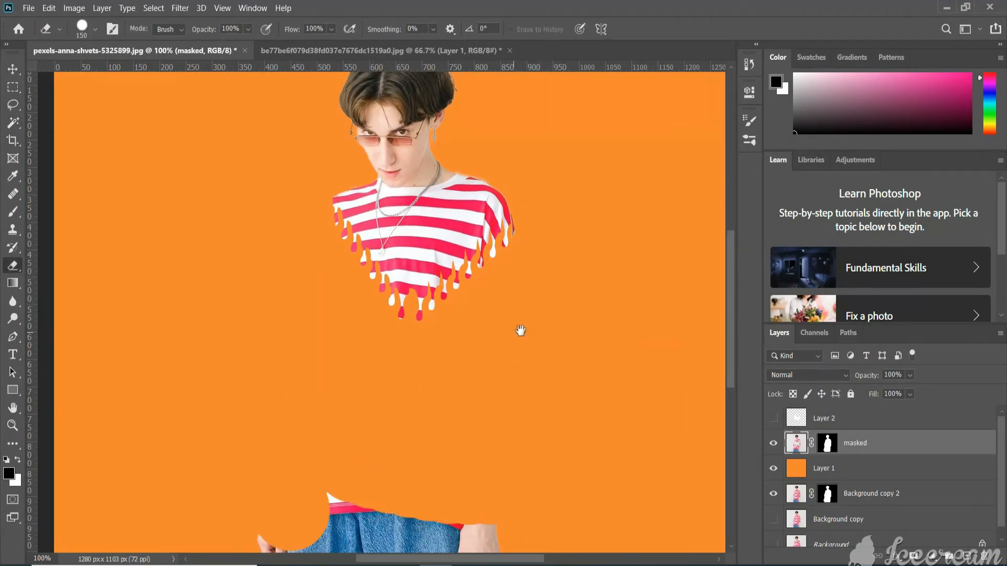
{"action": "left_click_drag", "start_coordinate": [521, 330], "coordinate": [493, 390]}
{"action": "left_click_drag", "start_coordinate": [434, 296], "coordinate": [496, 370]}
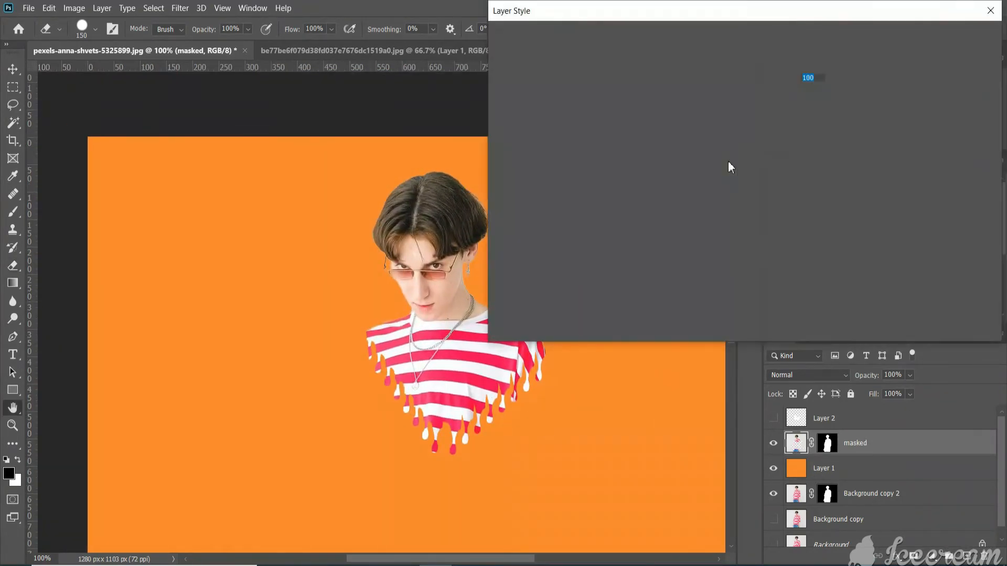
- Add a Drop Shadow to the masked layer and set its colour to black (000000)
{"action": "left_click", "coordinate": [529, 271]}
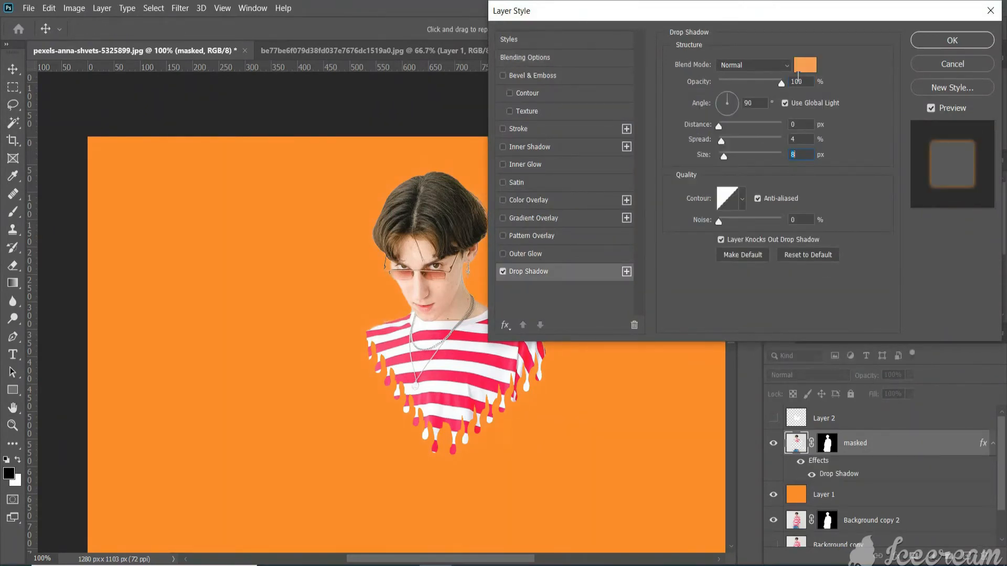
{"action": "left_click", "coordinate": [803, 65]}
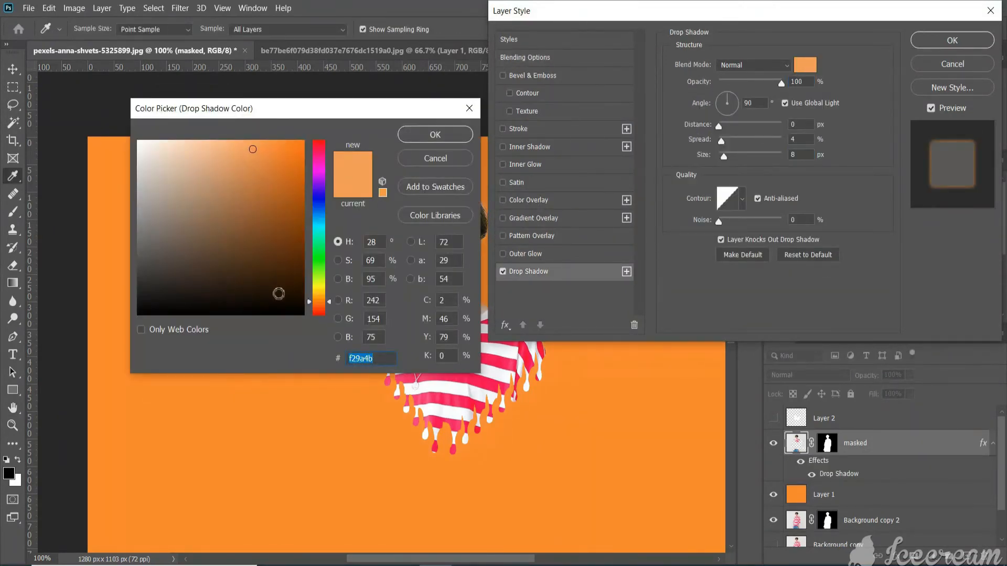
{"action": "left_click_drag", "start_coordinate": [279, 294], "coordinate": [138, 314]}
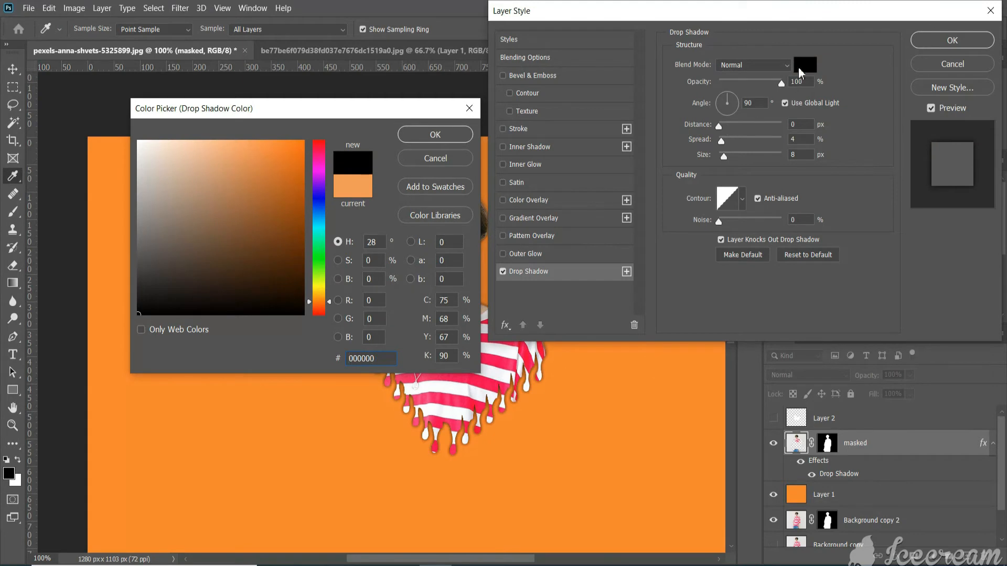
{"action": "left_click", "coordinate": [435, 136]}
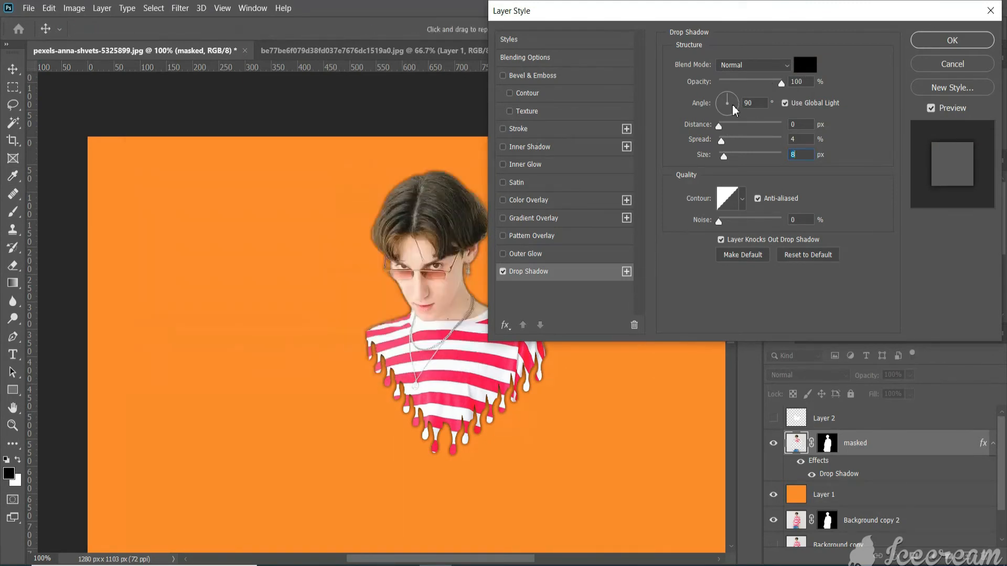
- Reduce the drop shadow's size to 2 px and apply the layer style
{"action": "left_click_drag", "start_coordinate": [725, 156], "coordinate": [717, 159]}
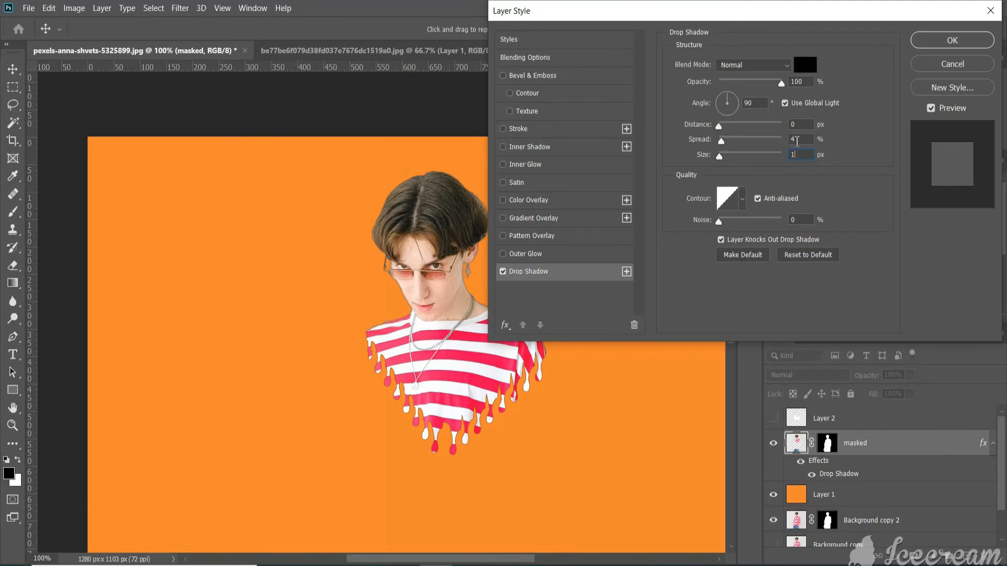
{"action": "type", "text": "2"}
{"action": "left_click", "coordinate": [955, 42]}
{"action": "key", "text": "e"}
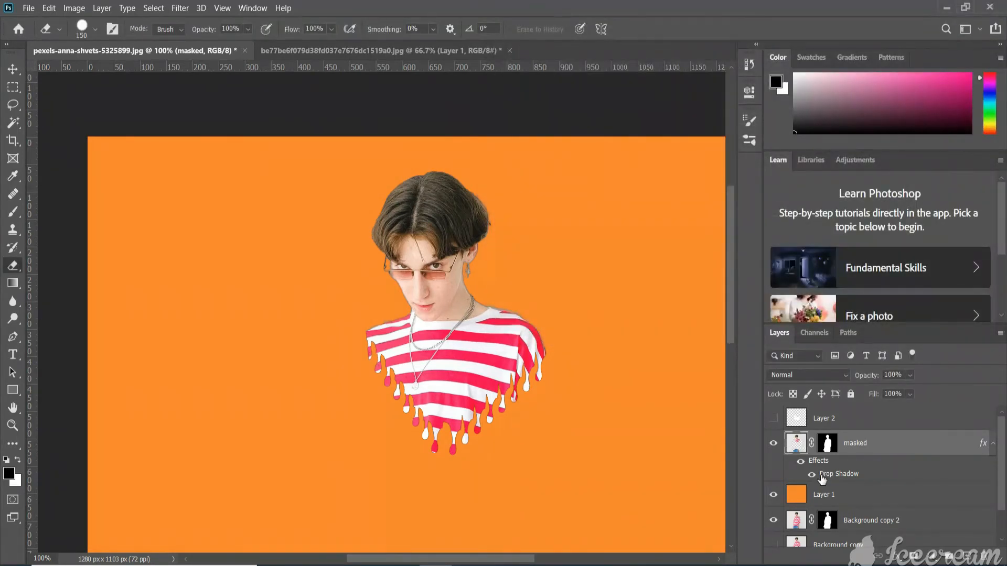
- Compare the portrait with its drop shadow hidden and shown
{"action": "left_click", "coordinate": [814, 478]}
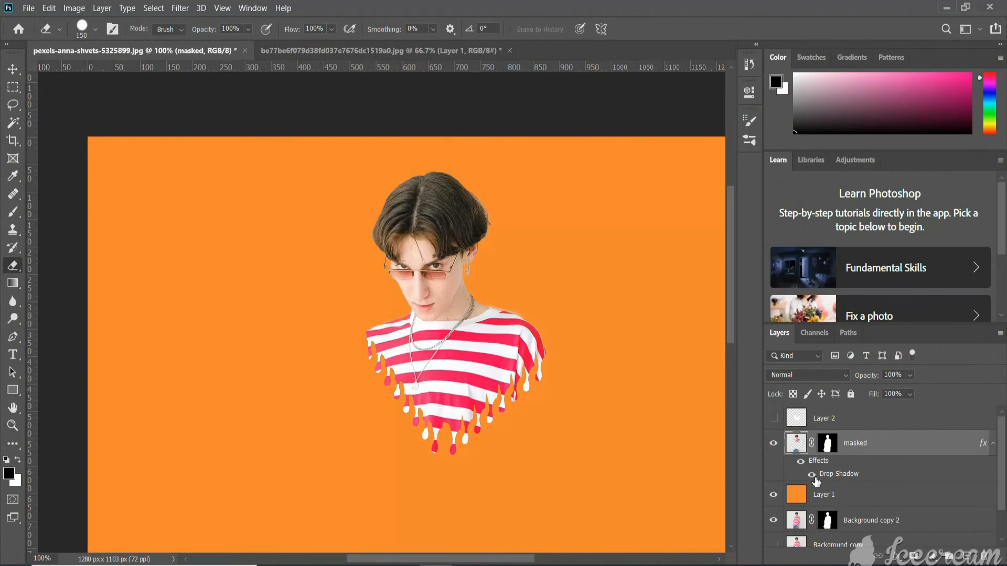
{"action": "left_click", "coordinate": [815, 480]}
{"action": "left_click", "coordinate": [815, 480]}
{"action": "left_click", "coordinate": [815, 481]}
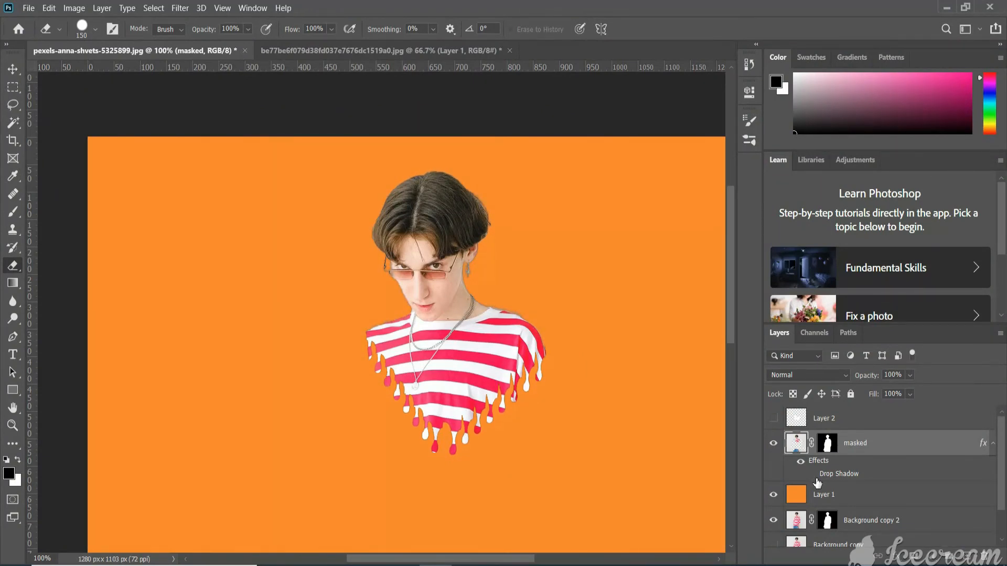
- Remove the Drop Shadow effect from the masked layer
{"action": "left_click", "coordinate": [815, 481]}
{"action": "left_click_drag", "start_coordinate": [831, 477], "coordinate": [986, 557]}
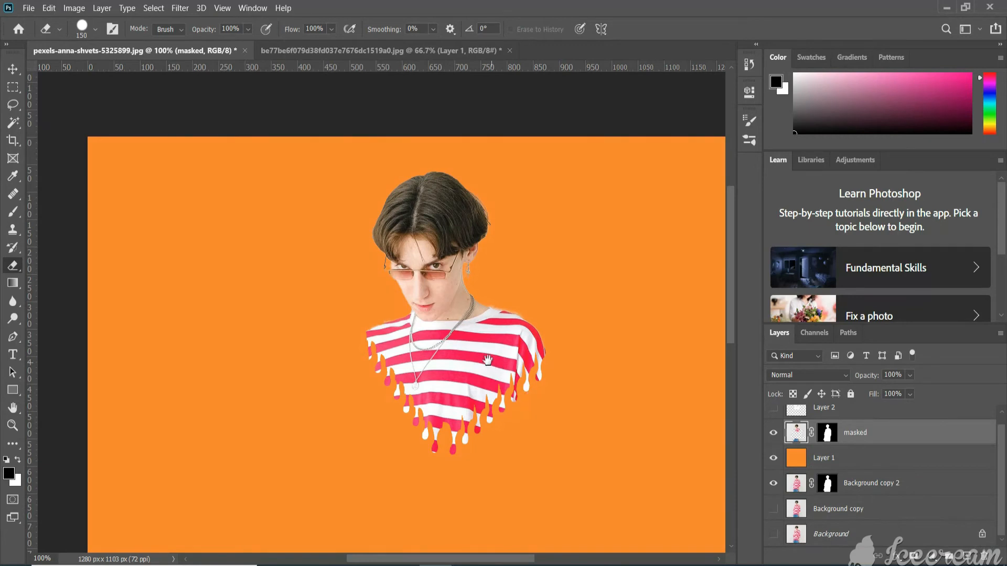
{"action": "mouse_move", "coordinate": [488, 360]}
{"action": "left_mouse_down"}
{"action": "mouse_move", "coordinate": [474, 360]}
{"action": "mouse_move", "coordinate": [483, 358]}
{"action": "left_mouse_up"}
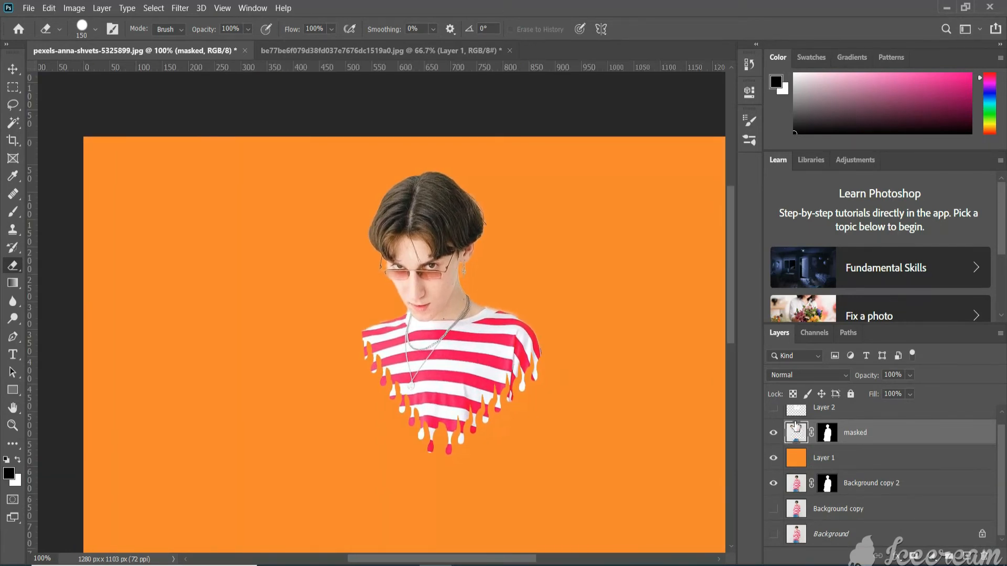
- Undo the drop shadow and the eraser edits on the masked layer, and delete Layer 2
{"action": "left_click", "coordinate": [822, 417]}
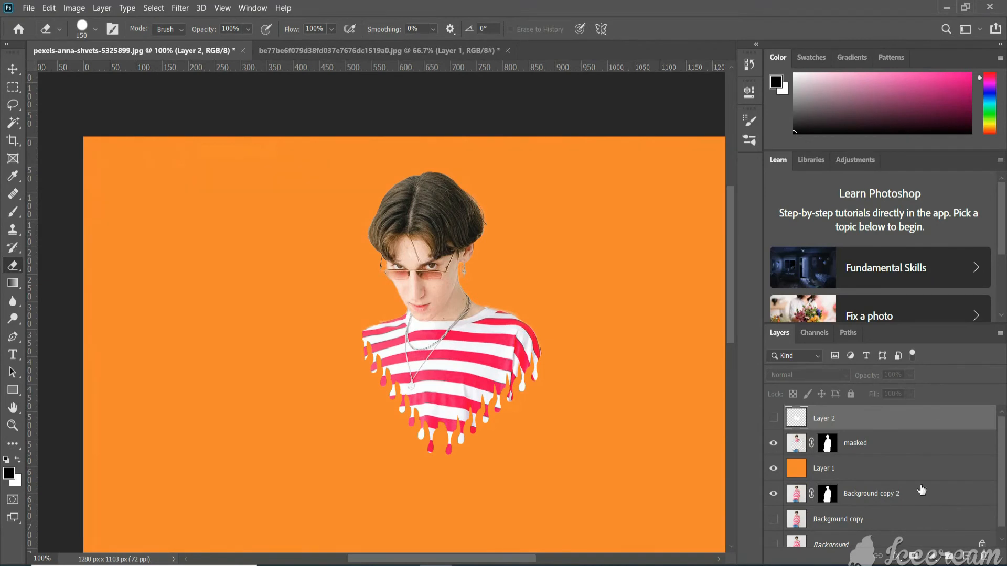
{"action": "double_click", "coordinate": [885, 453]}
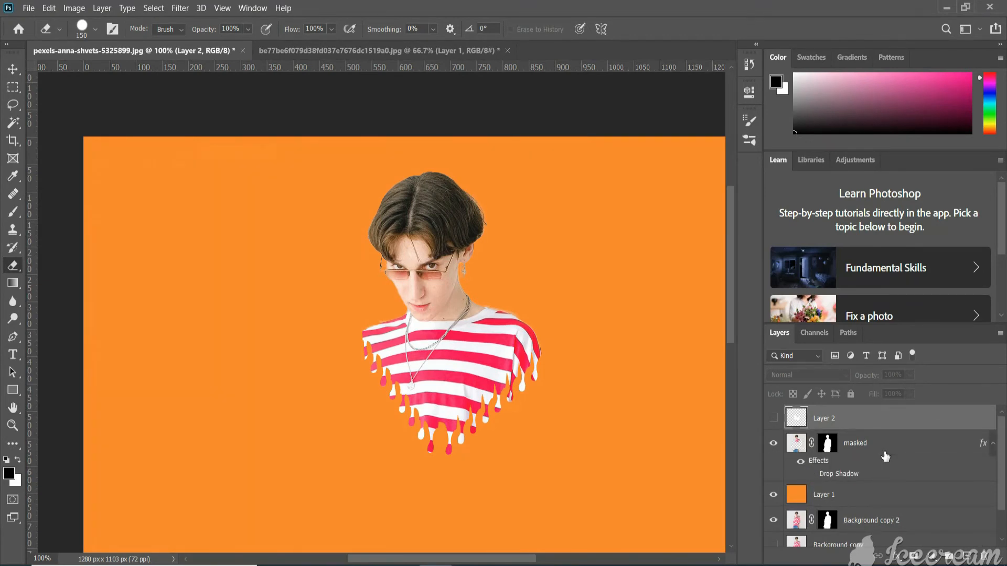
{"action": "key", "text": "ctrl+z"}
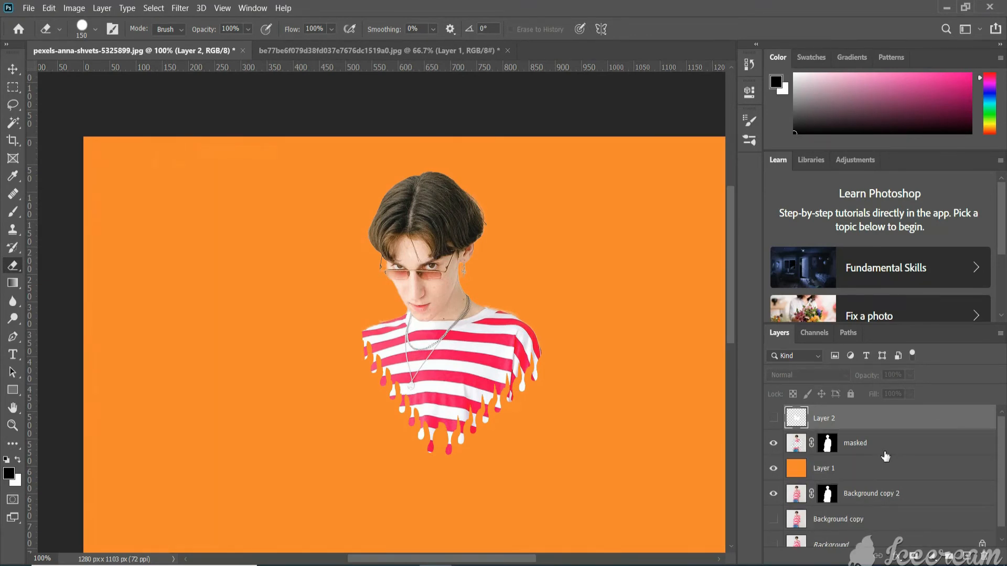
{"action": "key", "text": "ctrl+z"}
{"action": "key", "text": "ctrl+z"}
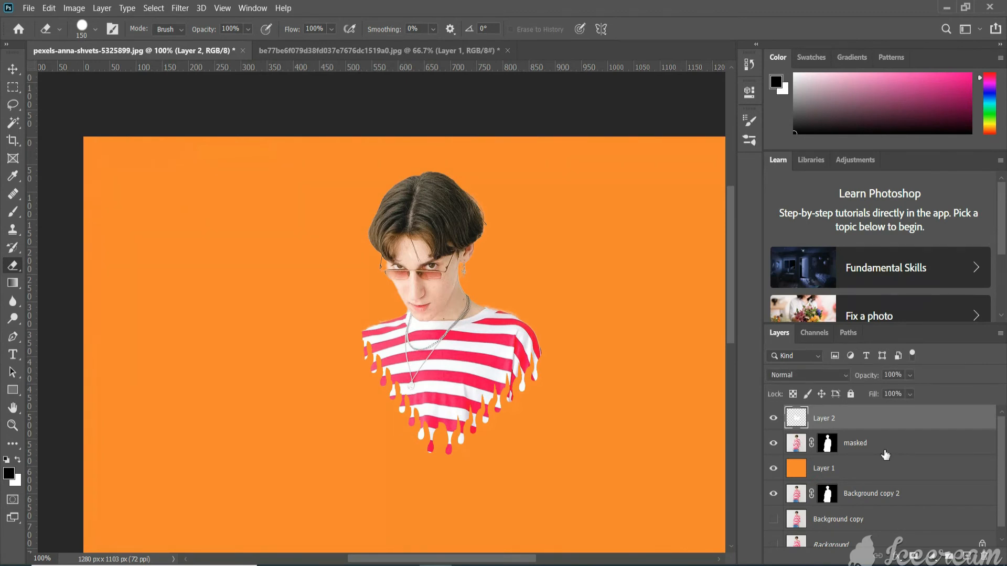
{"action": "key", "text": "ctrl+z"}
{"action": "key", "text": "Delete"}
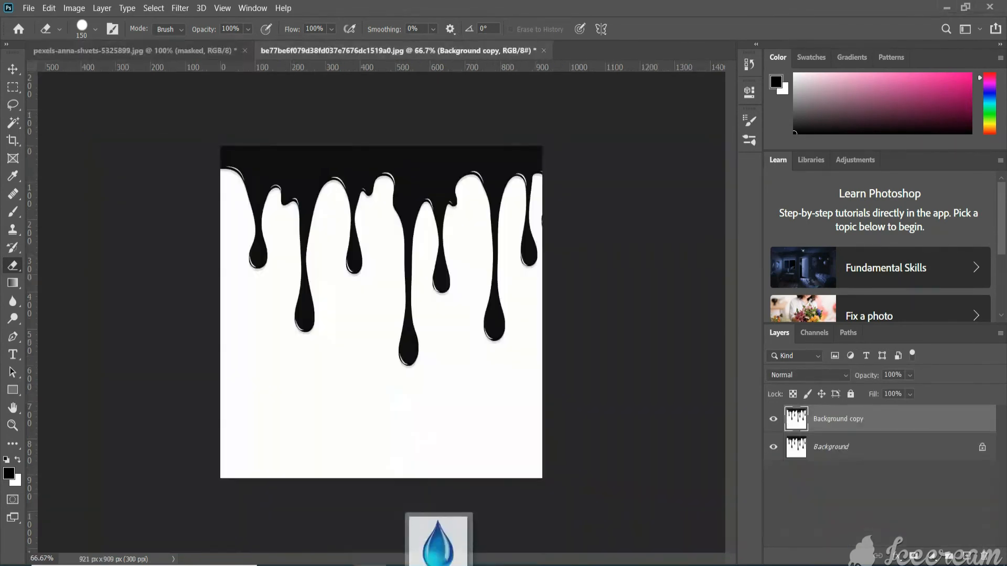
- Open the water drop image images (4).jfif as its own document, select the drop with the Magic Wand and fill it black
{"action": "mouse_move", "coordinate": [439, 557]}
{"action": "left_mouse_down"}
{"action": "mouse_move", "coordinate": [521, 174]}
{"action": "mouse_move", "coordinate": [599, 52]}
{"action": "left_mouse_up"}
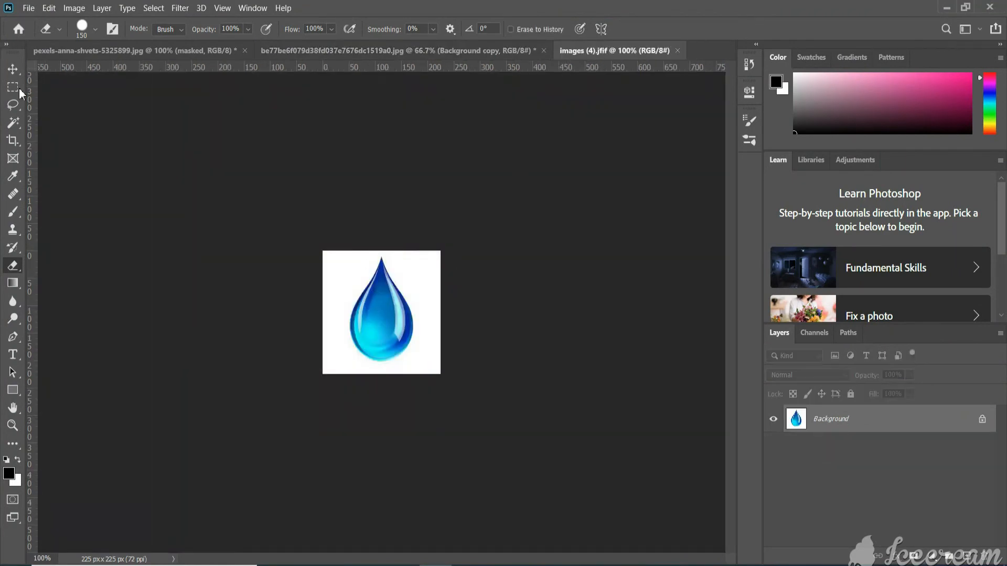
{"action": "left_click", "coordinate": [13, 70]}
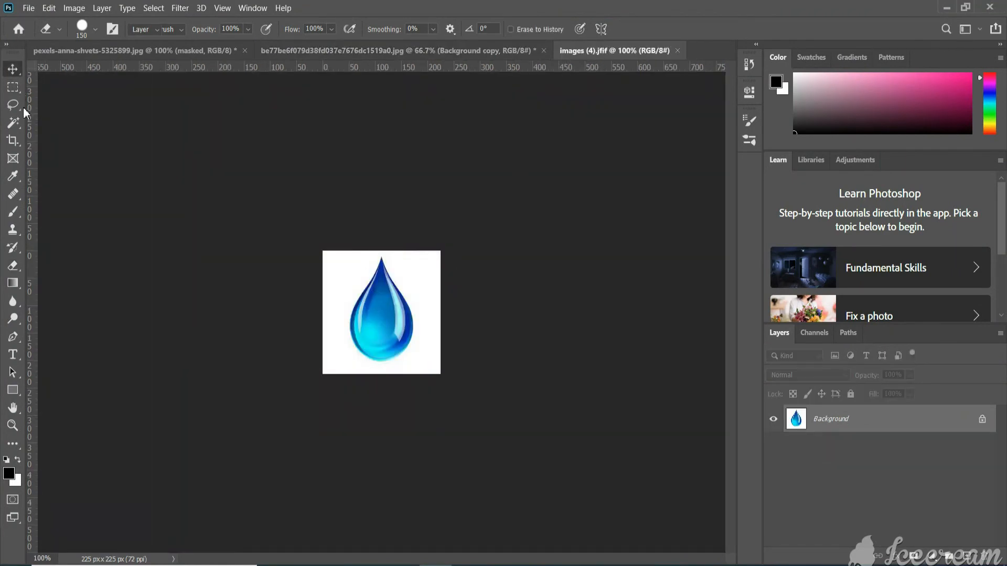
{"action": "left_click", "coordinate": [13, 122]}
{"action": "left_click", "coordinate": [413, 334]}
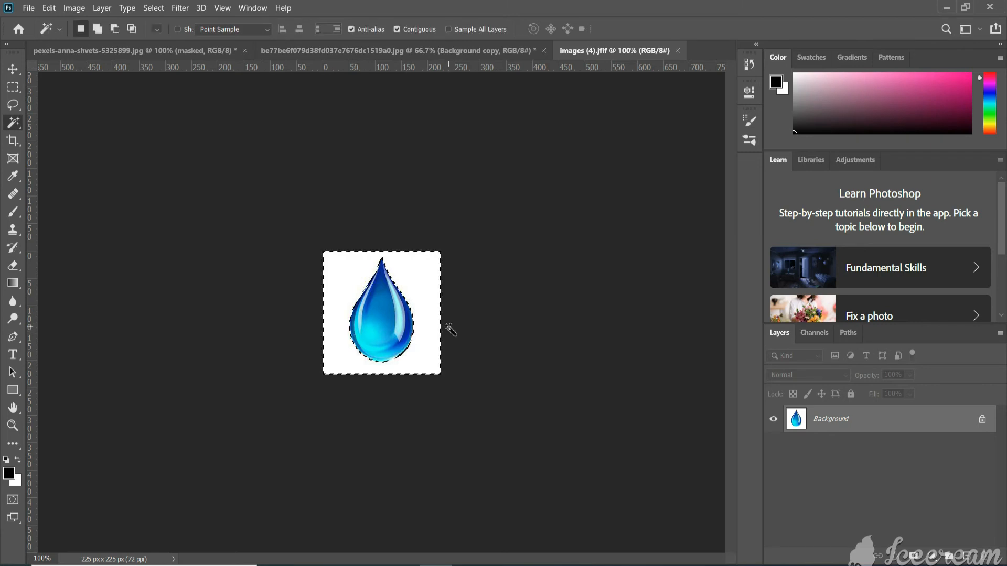
{"action": "key", "text": "ctrl+shift+i"}
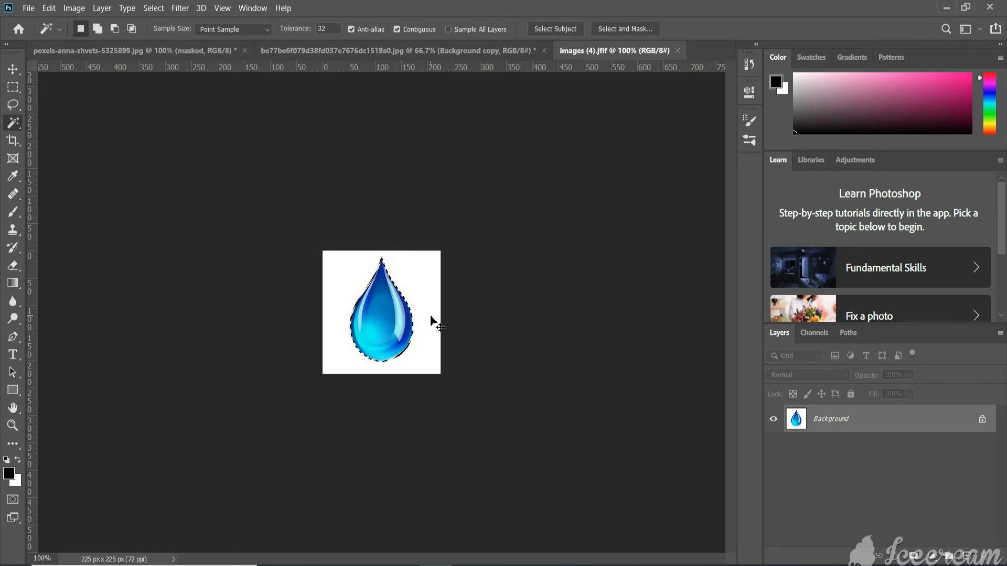
{"action": "key", "text": "Delete"}
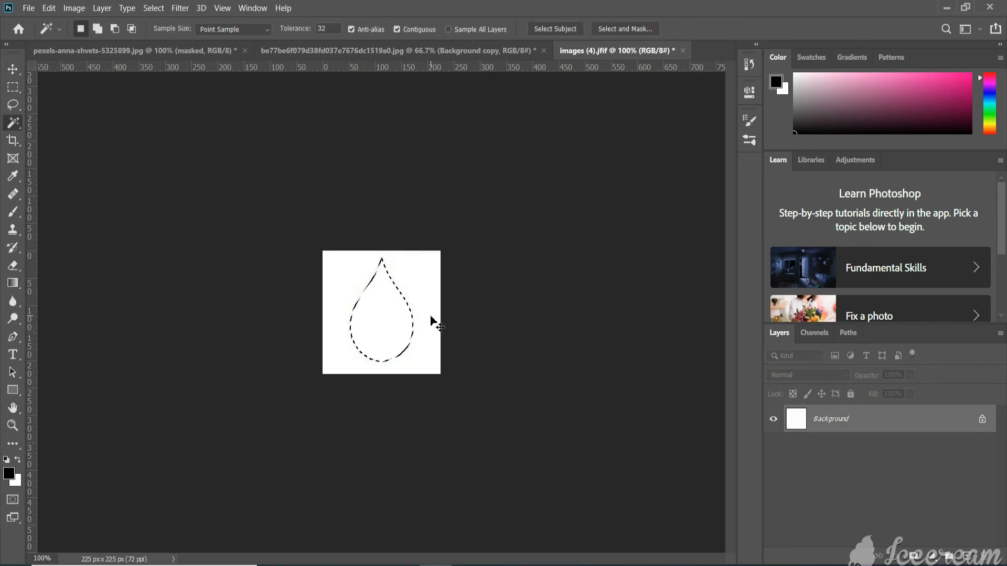
{"action": "key", "text": "alt+BackSpace"}
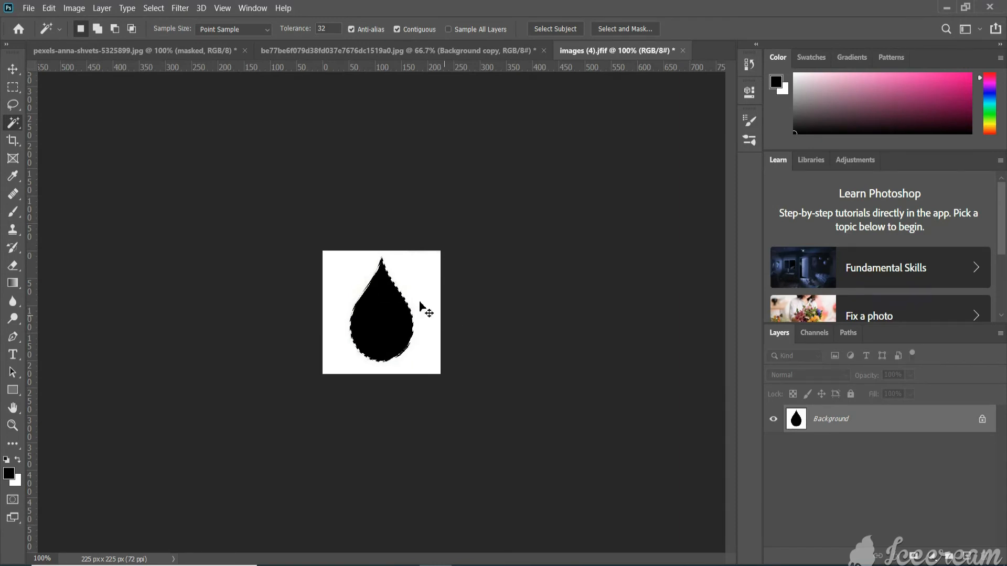
- Paste the black drop into a new layer of the drip image and hide the Background copy and Background layers
{"action": "left_click", "coordinate": [398, 50]}
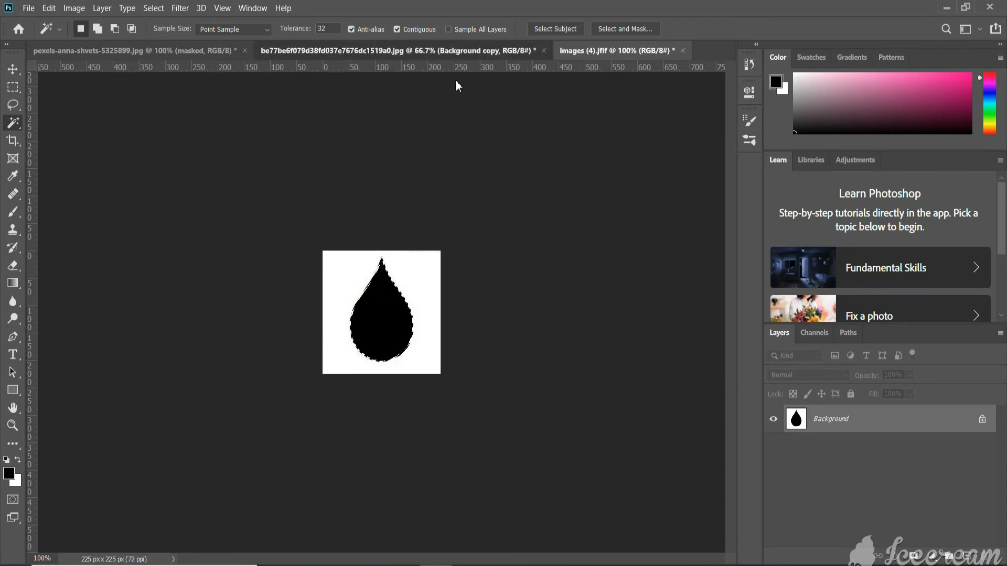
{"action": "left_click", "coordinate": [967, 556]}
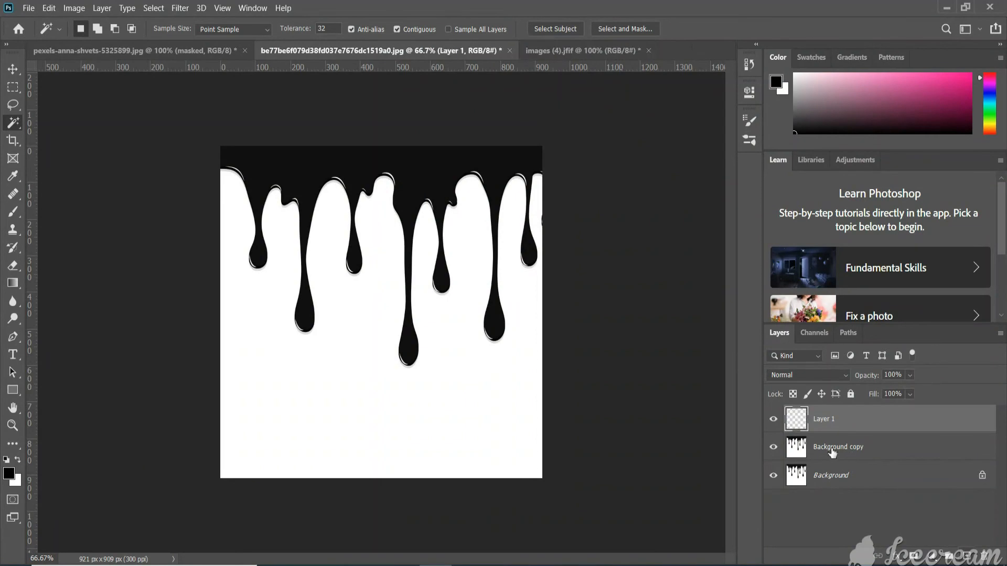
{"action": "key", "text": "ctrl+v"}
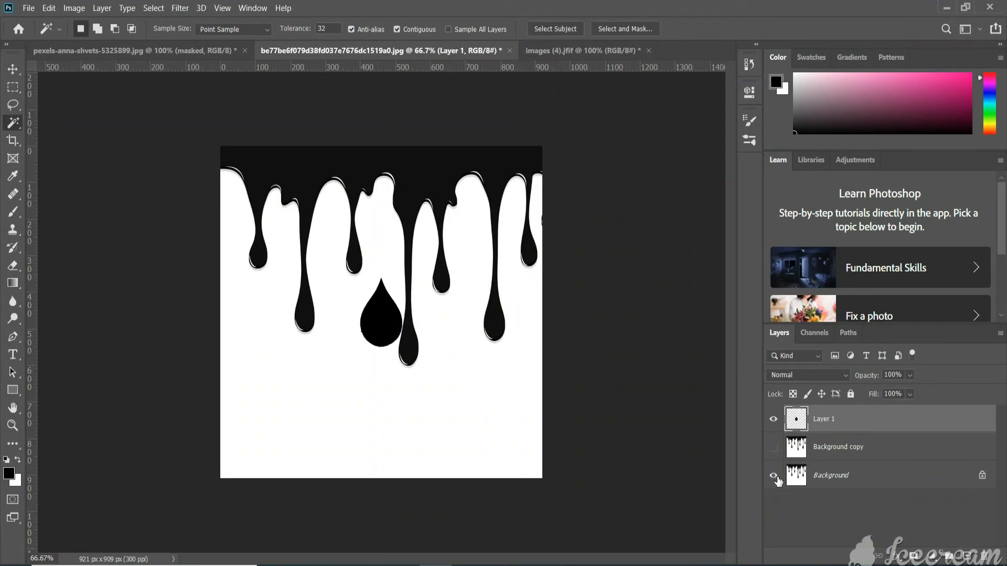
{"action": "left_click", "coordinate": [773, 475]}
{"action": "key", "text": "v"}
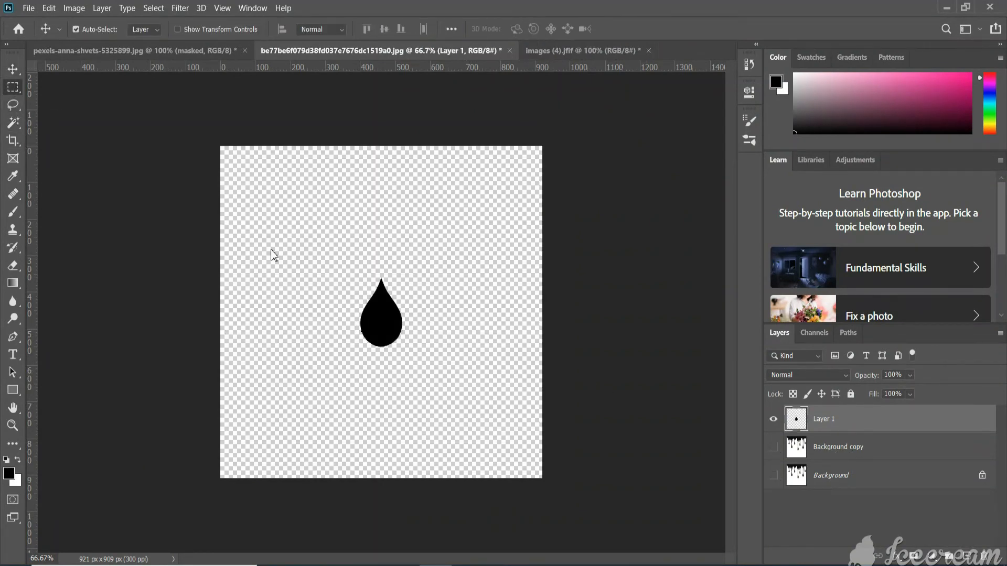
- Select the area around the black drop and define it as a brush preset named "water"
{"action": "left_click_drag", "start_coordinate": [355, 268], "coordinate": [412, 374]}
{"action": "left_click", "coordinate": [48, 8]}
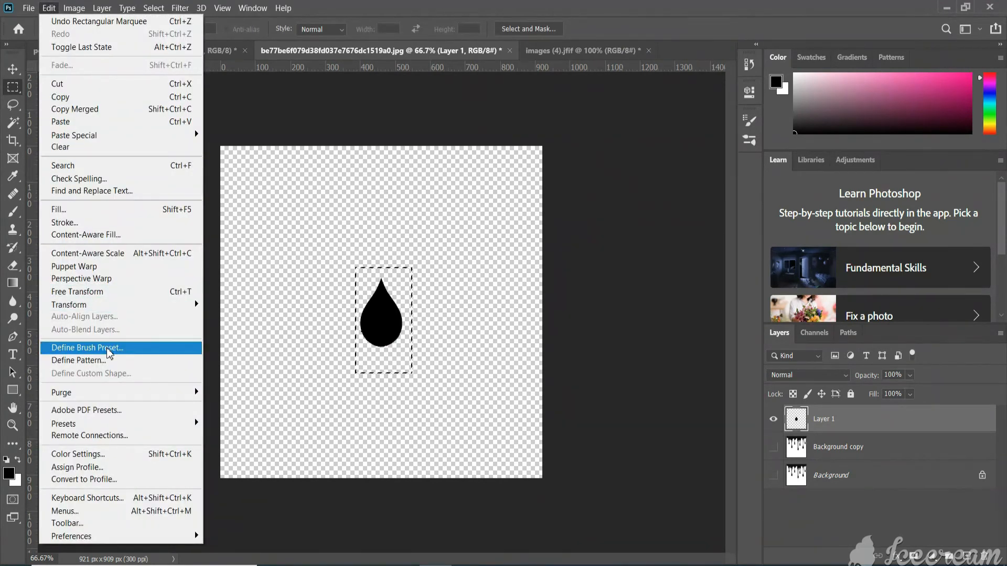
{"action": "left_click", "coordinate": [69, 348]}
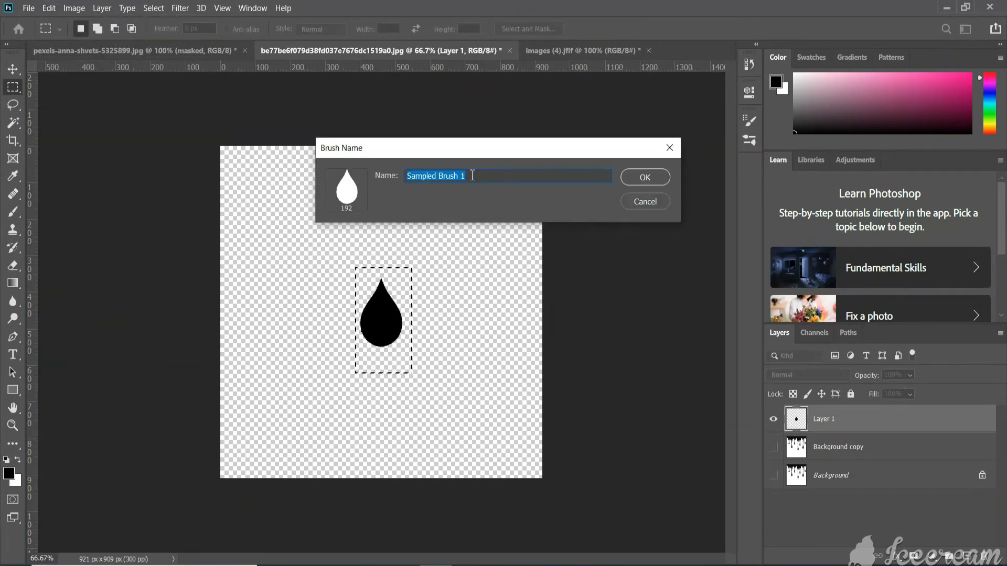
{"action": "type", "text": "wa"}
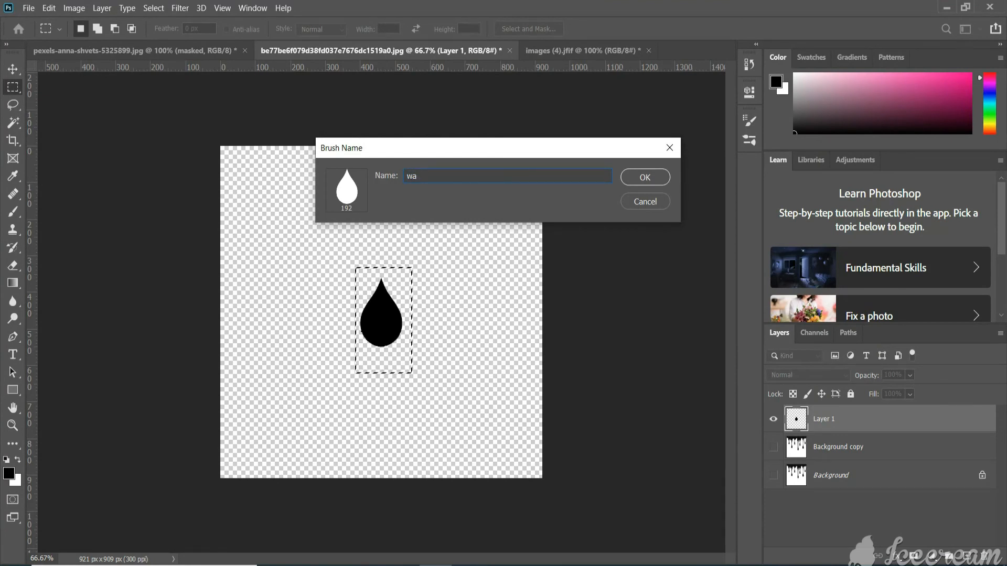
{"action": "type", "text": "e"}
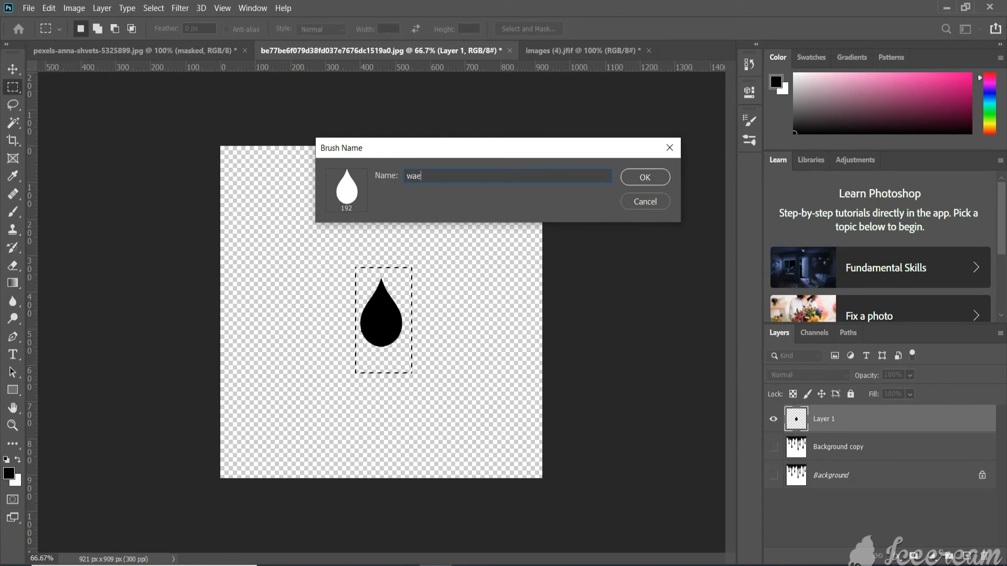
{"action": "key", "text": "BackSpace"}
{"action": "type", "text": "ter"}
{"action": "key", "text": "Return"}
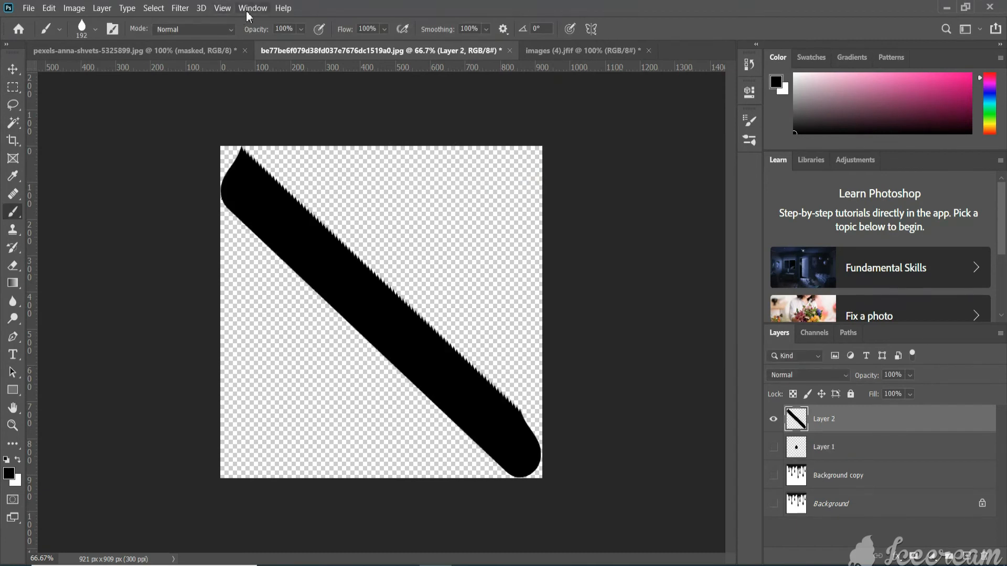
- Set the drop brush's spacing to 99% and rotate its tip to -171° in the Brush Settings
{"action": "left_click", "coordinate": [250, 10]}
{"action": "left_click", "coordinate": [315, 114]}
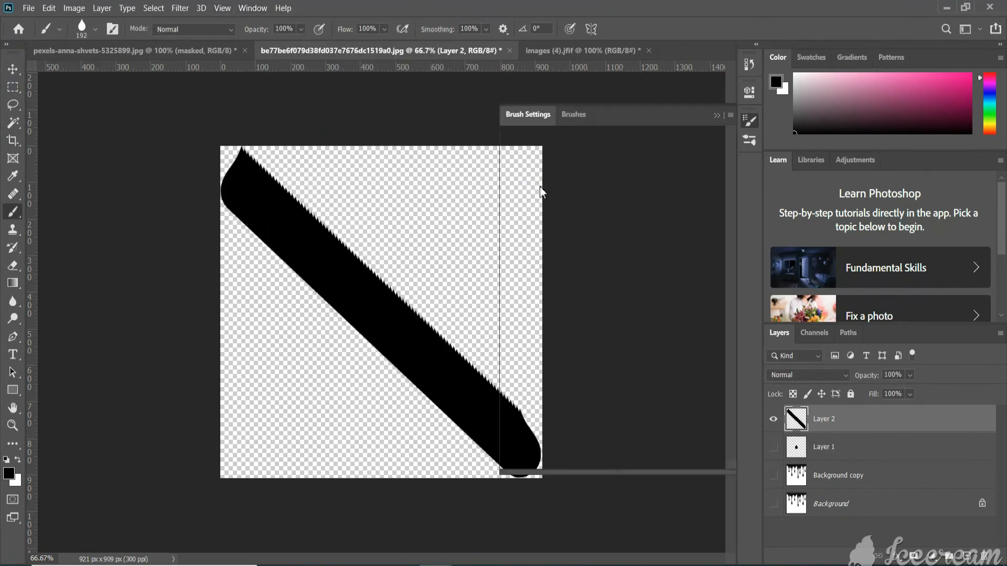
{"action": "left_click_drag", "start_coordinate": [606, 351], "coordinate": [664, 350]}
{"action": "mouse_move", "coordinate": [726, 269]}
{"action": "left_mouse_down"}
{"action": "mouse_move", "coordinate": [806, 331]}
{"action": "mouse_move", "coordinate": [725, 316]}
{"action": "mouse_move", "coordinate": [680, 273]}
{"action": "left_mouse_up"}
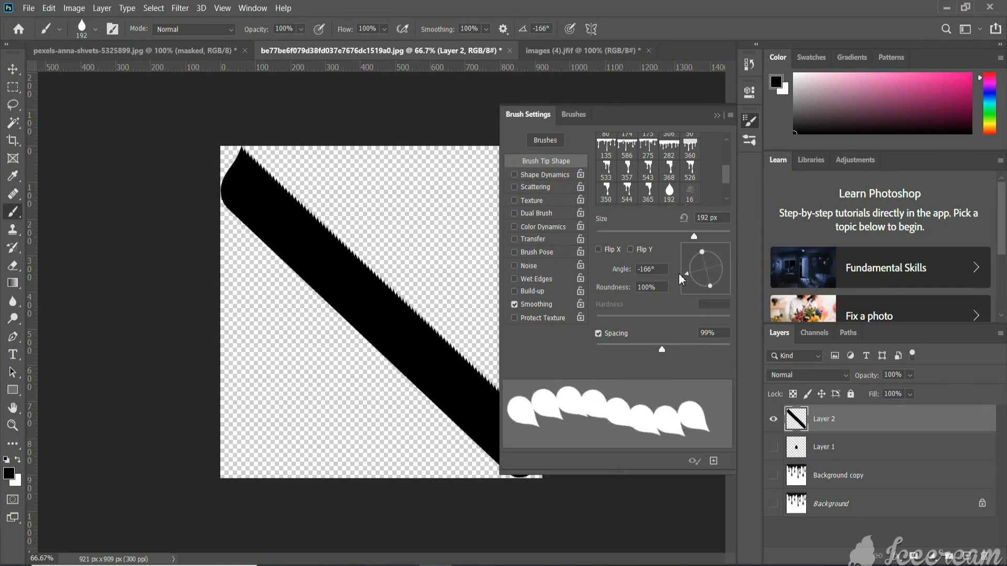
{"action": "left_click", "coordinate": [535, 187]}
{"action": "left_click", "coordinate": [752, 125]}
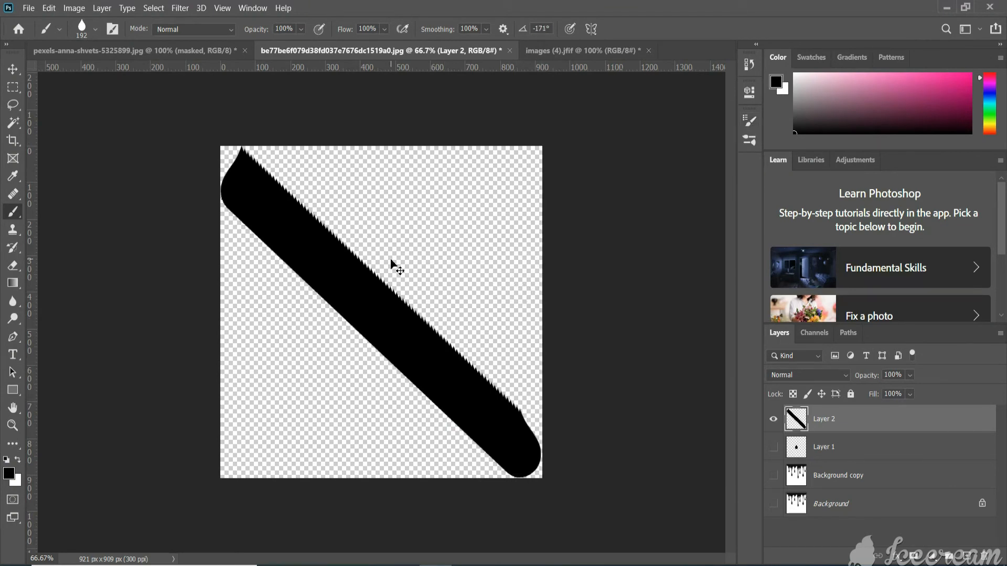
- Fill Layer 2 with white and test the drop brush with a straight diagonal stroke across the canvas
{"action": "key", "text": "ctrl+a"}
{"action": "key", "text": "ctrl+BackSpace"}
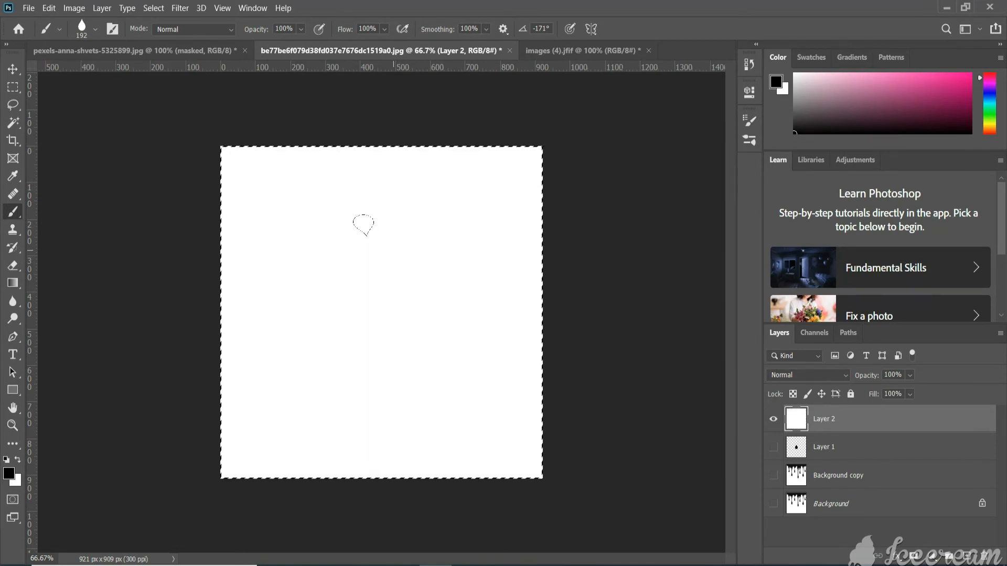
{"action": "left_click", "coordinate": [230, 152]}
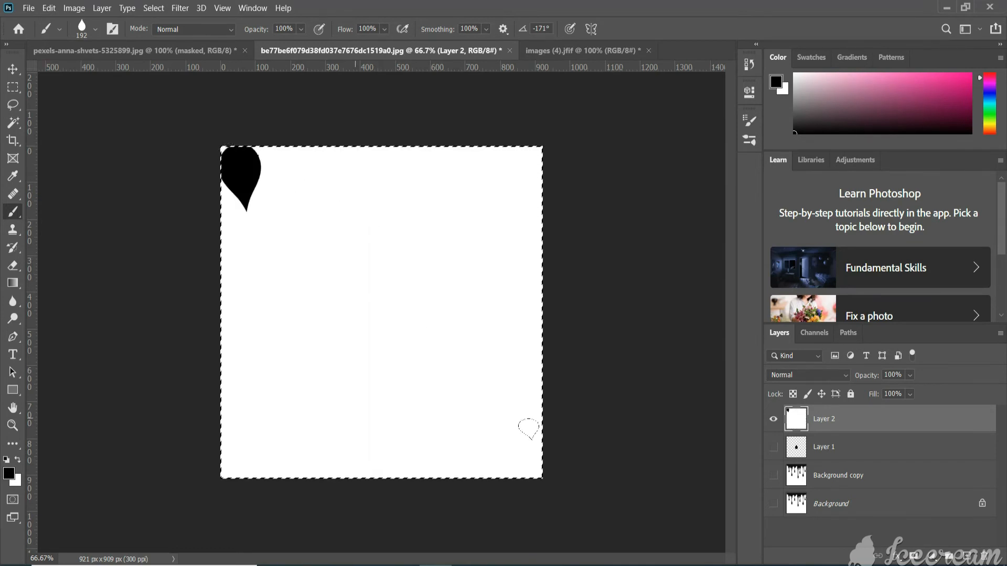
{"action": "left_click", "coordinate": [514, 422], "text": "shift"}
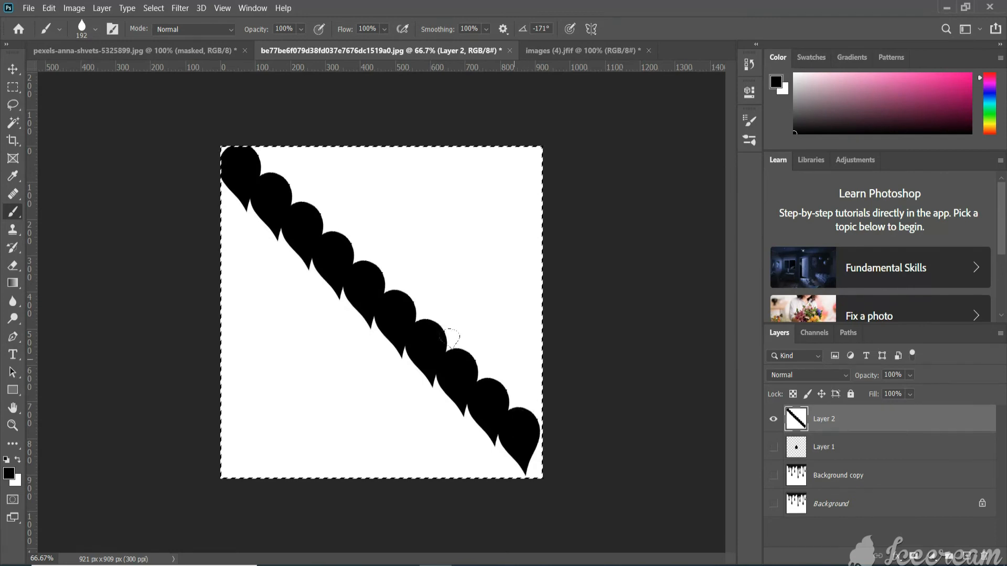
- Clear Layer 2, test the drop brush with a short arched stroke and clear the layer again
{"action": "key", "text": "ctrl+d"}
{"action": "key", "text": "ctrl+a"}
{"action": "key", "text": "Delete"}
{"action": "mouse_move", "coordinate": [287, 318]}
{"action": "left_mouse_down"}
{"action": "mouse_move", "coordinate": [367, 288]}
{"action": "mouse_move", "coordinate": [441, 312]}
{"action": "left_mouse_up"}
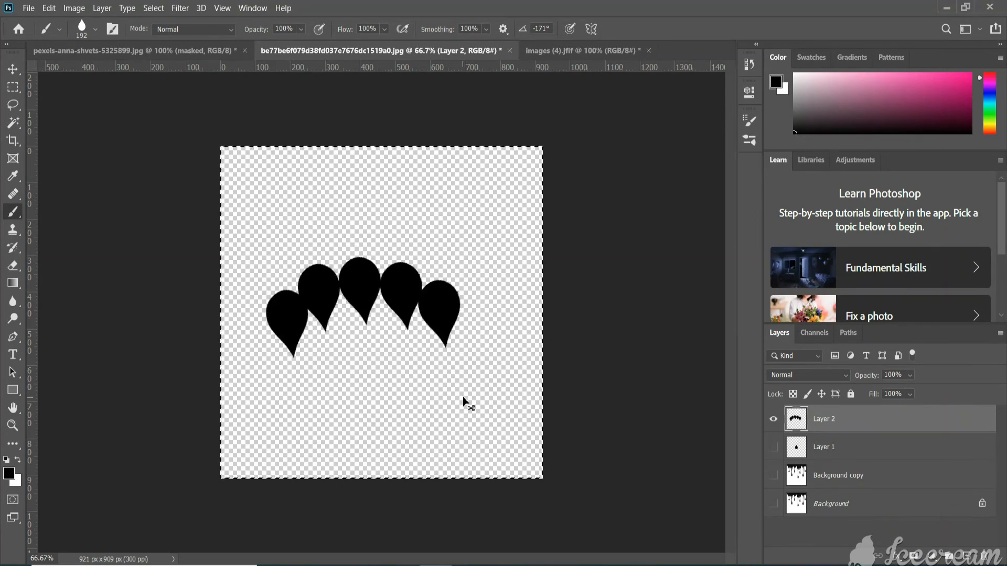
{"action": "key", "text": "Delete"}
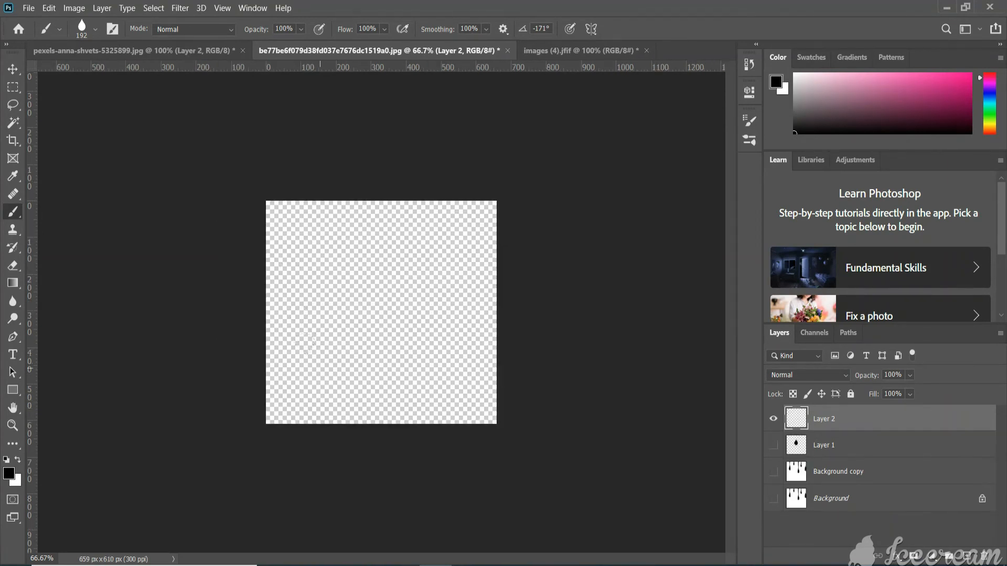
- Paint an arched row of drops across Layer 2 and crop the canvas around it to about 542 × 449 px
{"action": "mouse_move", "coordinate": [300, 342]}
{"action": "left_mouse_down"}
{"action": "mouse_move", "coordinate": [316, 295]}
{"action": "mouse_move", "coordinate": [379, 268]}
{"action": "mouse_move", "coordinate": [451, 305]}
{"action": "mouse_move", "coordinate": [481, 402]}
{"action": "left_mouse_up"}
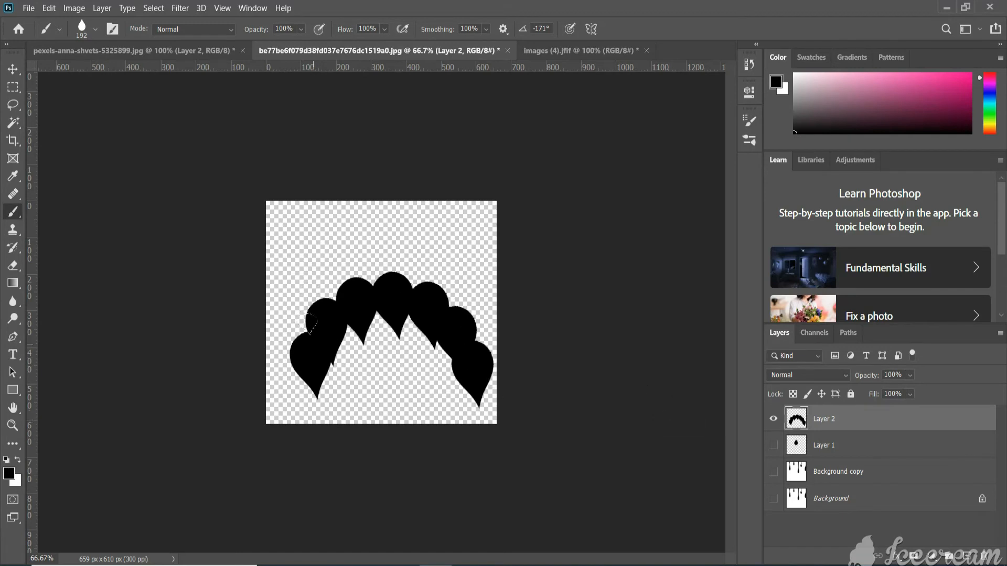
{"action": "left_click", "coordinate": [12, 141]}
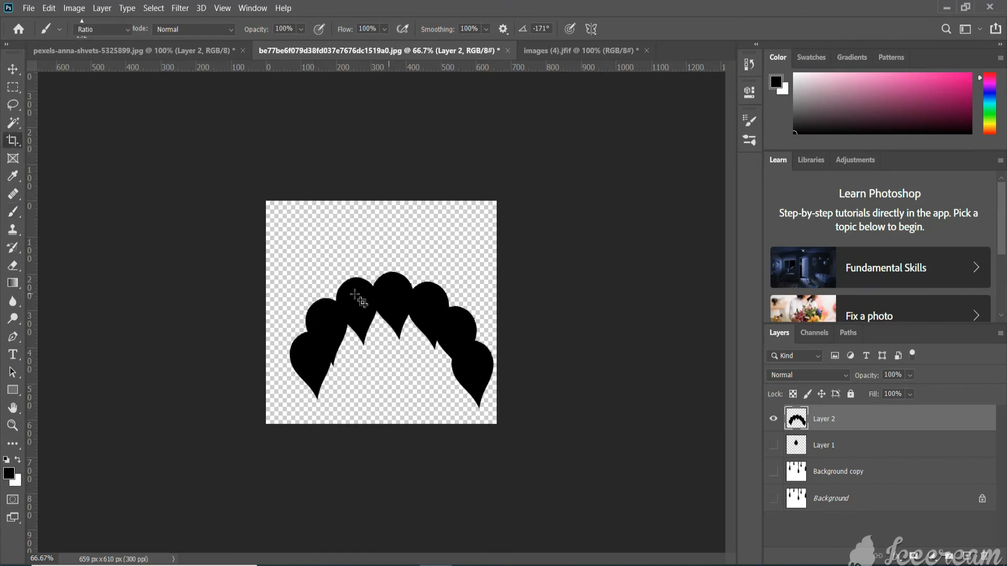
{"action": "left_click_drag", "start_coordinate": [299, 261], "coordinate": [488, 426]}
{"action": "left_click_drag", "start_coordinate": [492, 270], "coordinate": [493, 258]}
{"action": "double_click", "coordinate": [421, 302]}
- Select the transparent area beneath the arch of drops with the Magic Wand and fill it with white
{"action": "left_click", "coordinate": [13, 123]}
{"action": "left_click", "coordinate": [318, 328]}
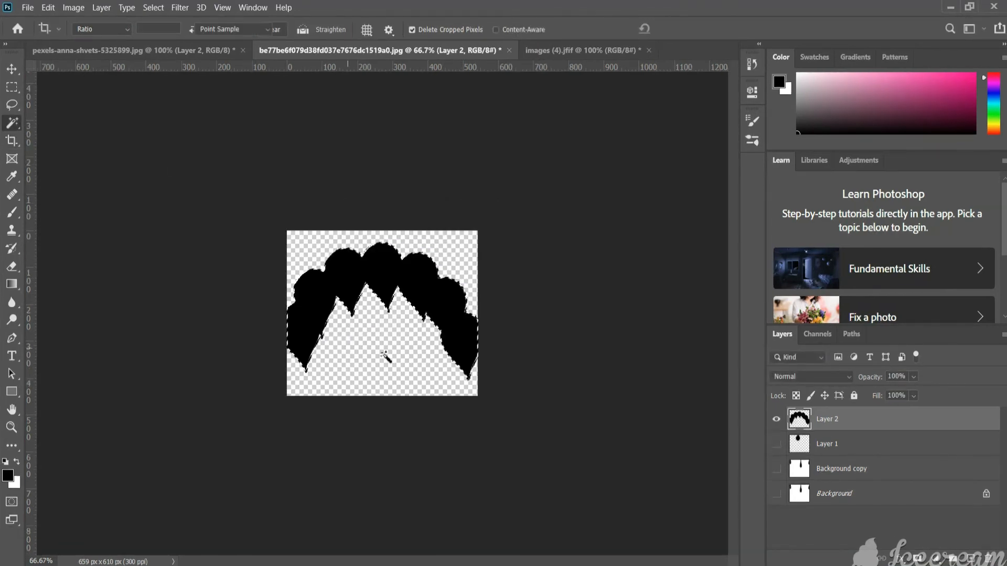
{"action": "left_click", "coordinate": [358, 355]}
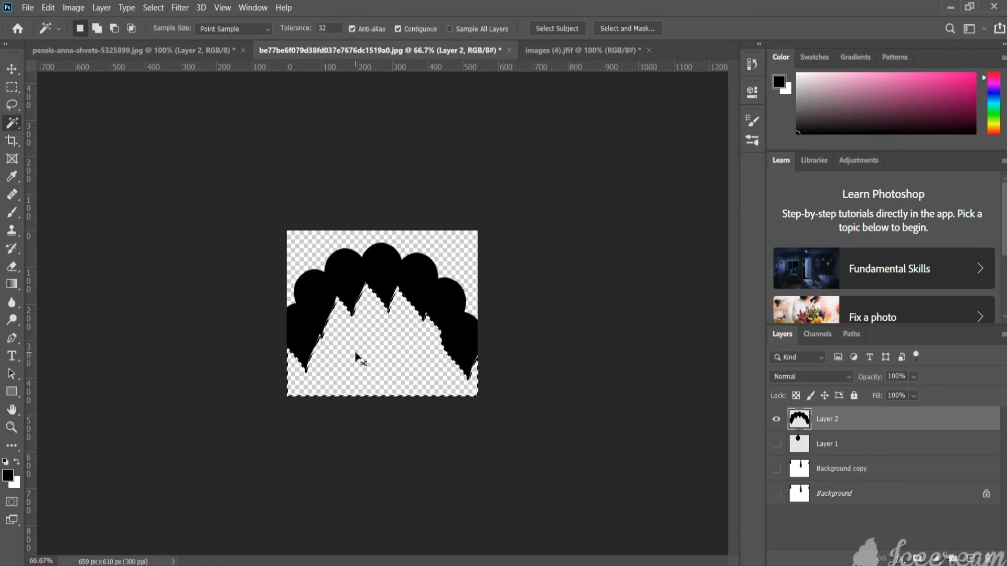
{"action": "key", "text": "ctrl+BackSpace"}
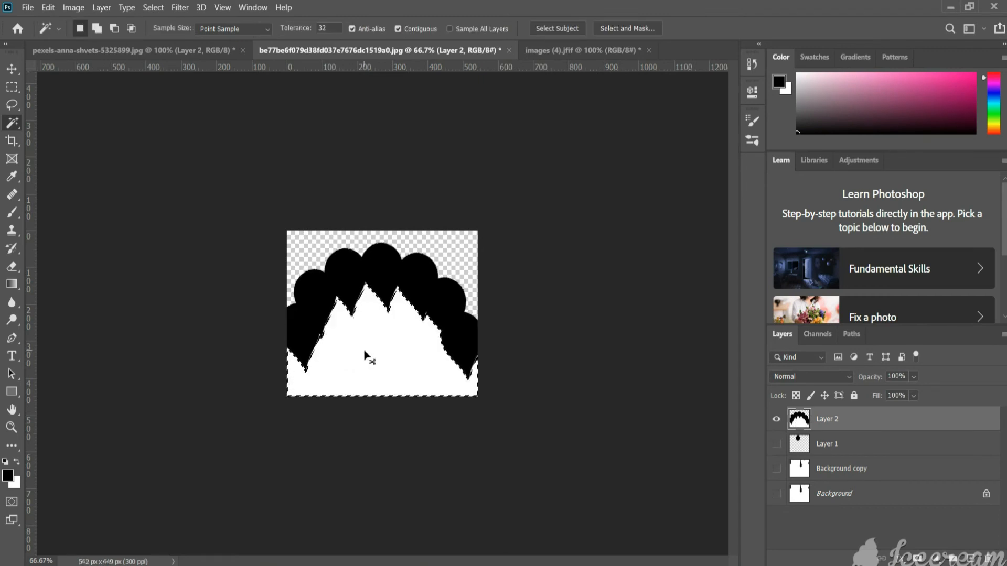
- Undo the recent edits in the portrait document and paste the white jagged shape over the shirt as Layer 2
{"action": "left_click", "coordinate": [179, 51]}
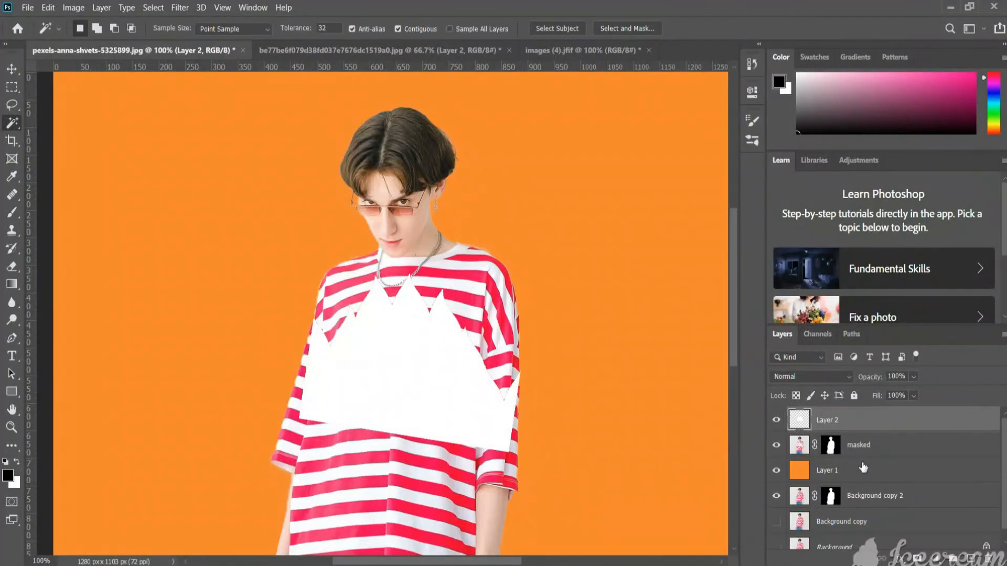
{"action": "key", "text": "ctrl+z"}
{"action": "key", "text": "ctrl+z"}
{"action": "key", "text": "ctrl+z"}
{"action": "key", "text": "ctrl+z"}
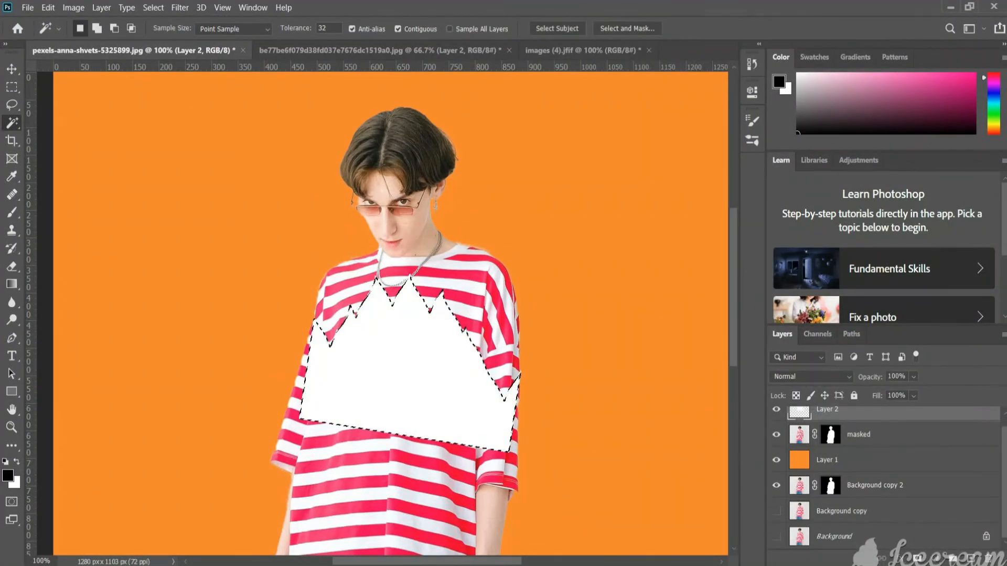
{"action": "key", "text": "ctrl+z"}
{"action": "key", "text": "ctrl+z"}
{"action": "left_click", "coordinate": [970, 558]}
{"action": "key", "text": "ctrl+v"}
{"action": "key", "text": "ctrl+r"}
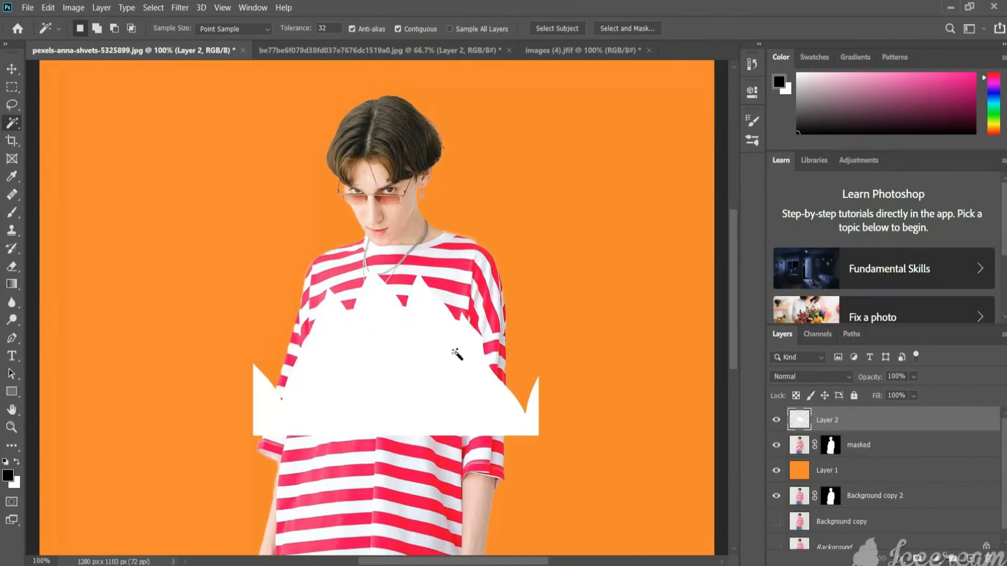
- Rotate the white jagged shape on Layer 2 by about 15.8°, scale it to about 74% and place it across the chest
{"action": "key", "text": "ctrl+t"}
{"action": "left_click_drag", "start_coordinate": [547, 424], "coordinate": [519, 464]}
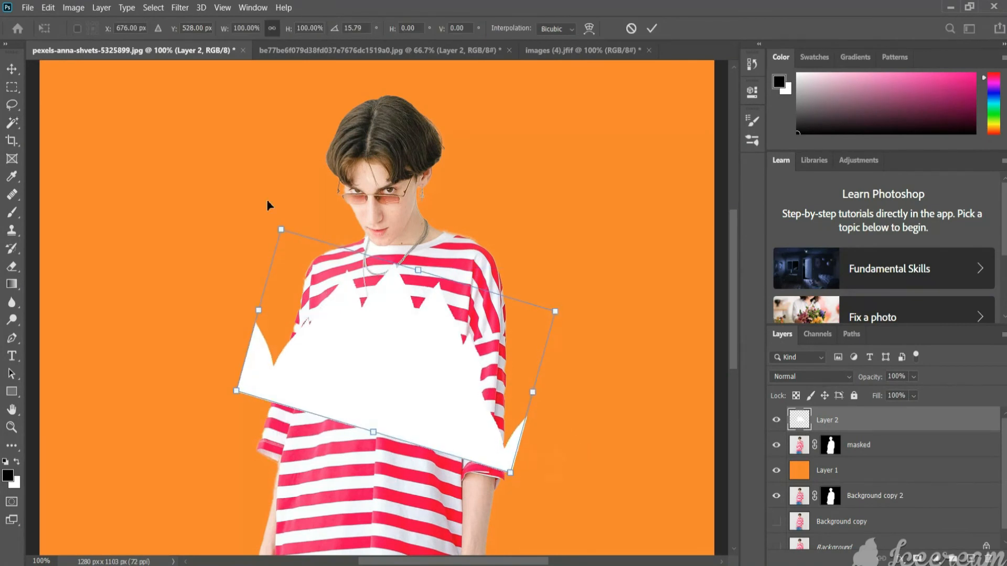
{"action": "left_click_drag", "start_coordinate": [281, 231], "coordinate": [320, 274]}
{"action": "left_click_drag", "start_coordinate": [369, 351], "coordinate": [361, 327]}
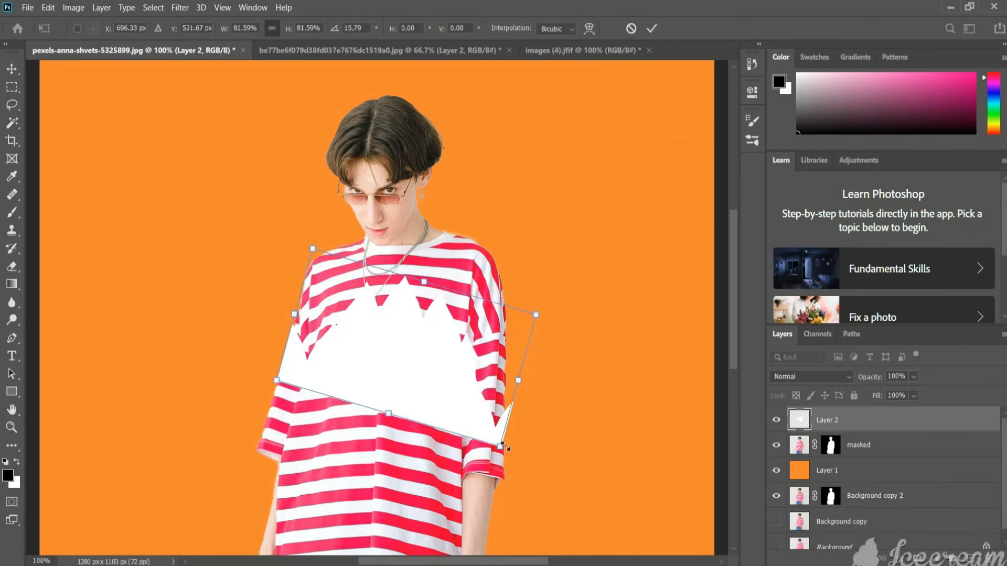
{"action": "left_click_drag", "start_coordinate": [501, 448], "coordinate": [485, 427]}
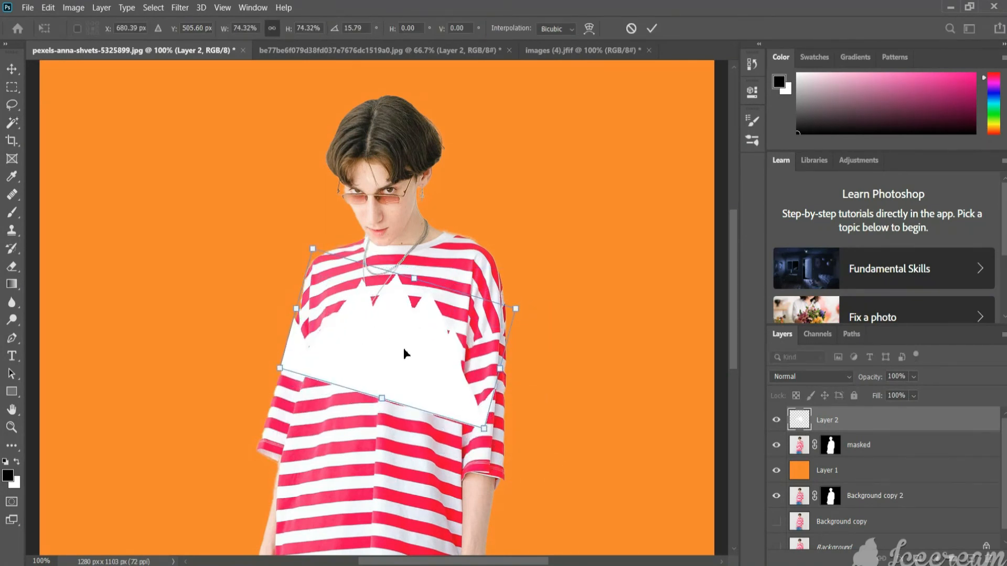
{"action": "key", "text": "Return"}
- Try to cut the Layer 2 shape out of the masked layer, hiding Layer 2 and clearing the selection
{"action": "left_click", "coordinate": [800, 421], "text": "ctrl"}
{"action": "left_click", "coordinate": [800, 445]}
{"action": "key", "text": "Delete"}
{"action": "left_click", "coordinate": [777, 421]}
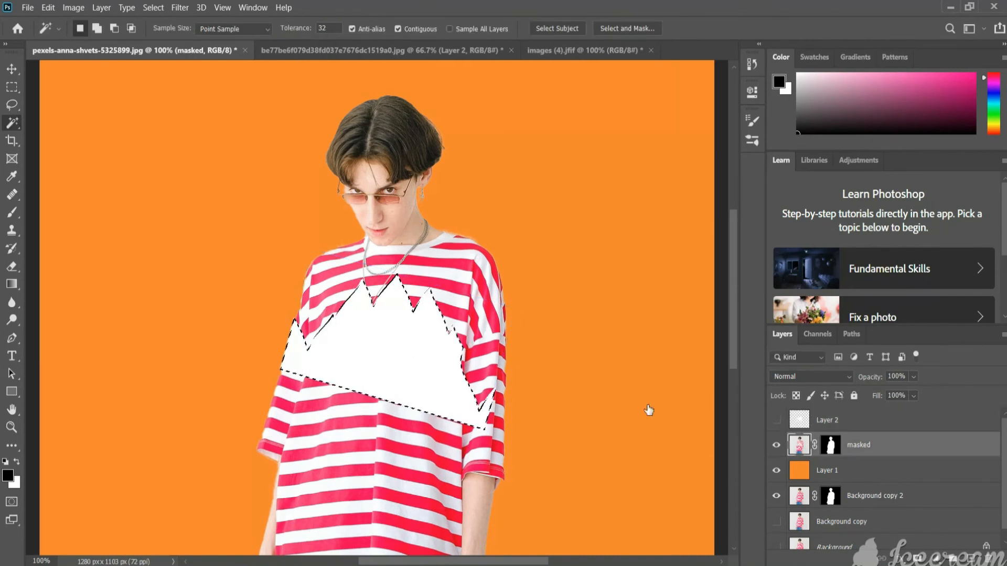
{"action": "key", "text": "ctrl+d"}
{"action": "left_click_drag", "start_coordinate": [406, 367], "coordinate": [495, 396]}
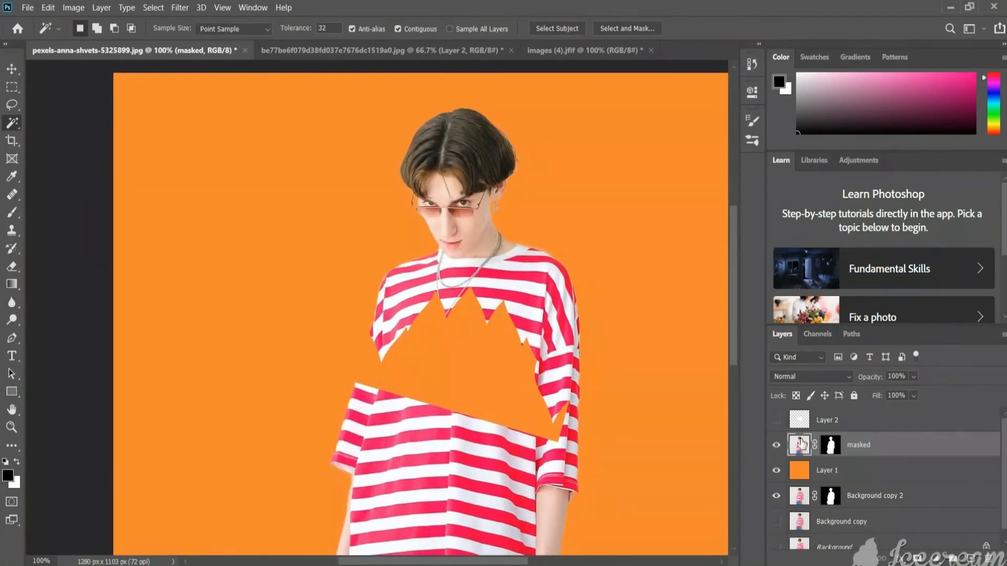
- Undo the cutout, select the outline of Layer 2 and move Layer 2 below Background copy
{"action": "left_click", "coordinate": [939, 426]}
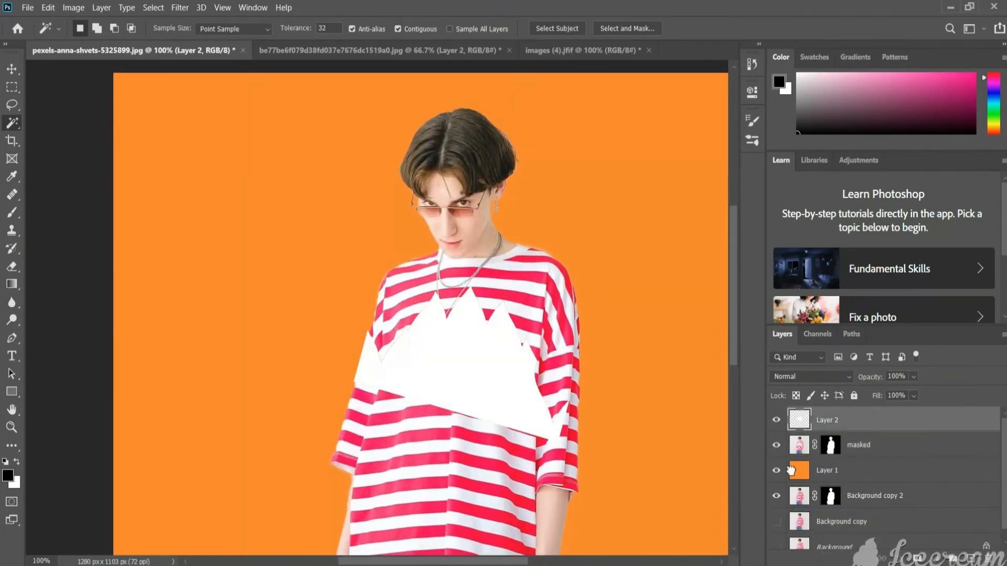
{"action": "key", "text": "Delete"}
{"action": "key", "text": "ctrl+z"}
{"action": "left_click", "coordinate": [802, 421], "text": "ctrl"}
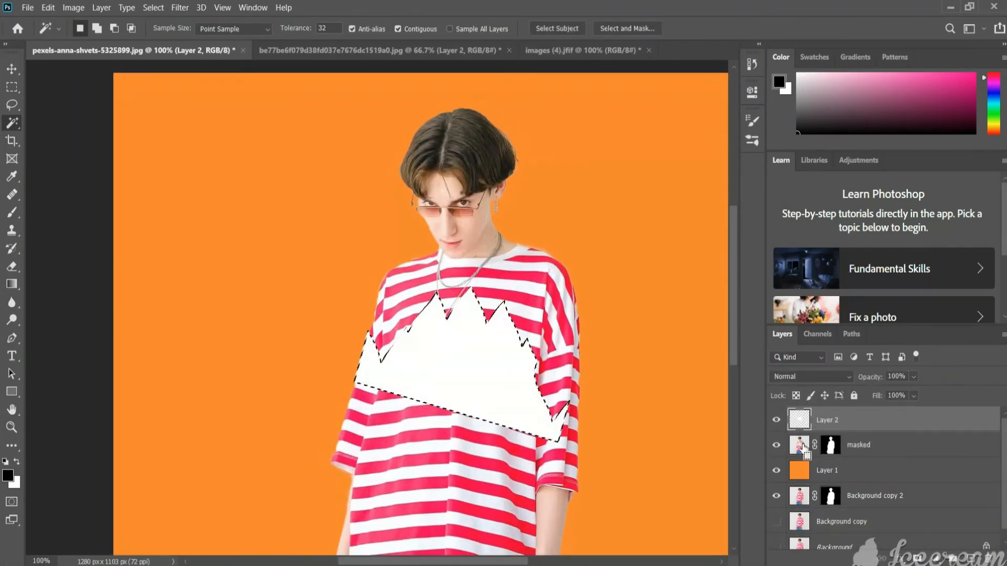
{"action": "left_click_drag", "start_coordinate": [802, 421], "coordinate": [986, 536]}
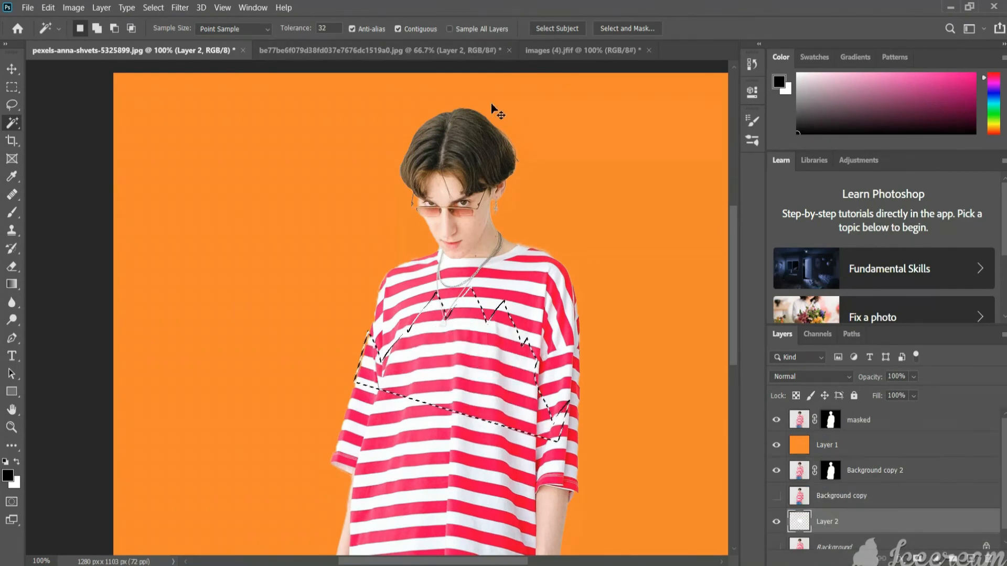
- In the drop document, select the transparent area above the arch of drops and fill it with white
{"action": "left_click", "coordinate": [555, 52]}
{"action": "left_click", "coordinate": [419, 50]}
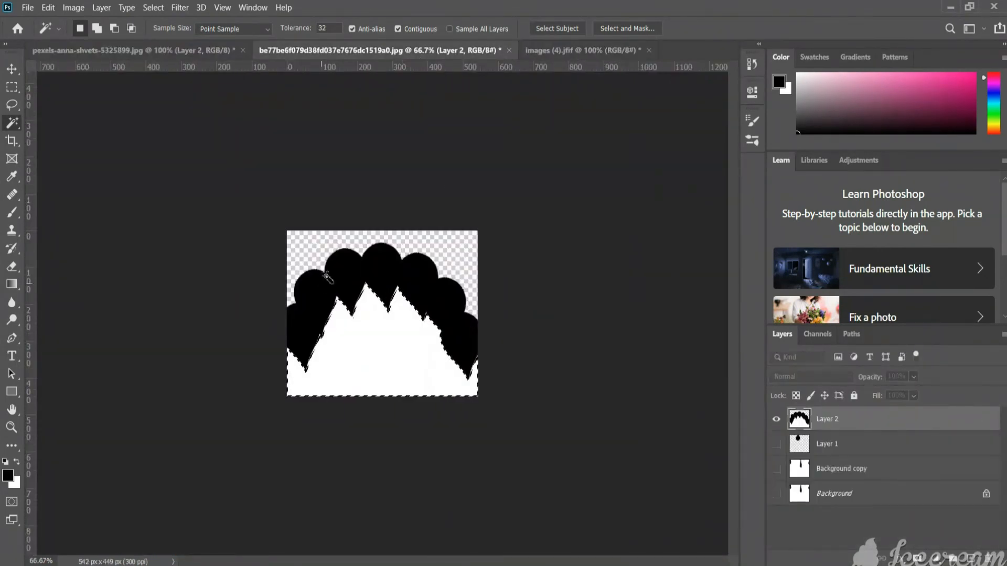
{"action": "left_click", "coordinate": [315, 256]}
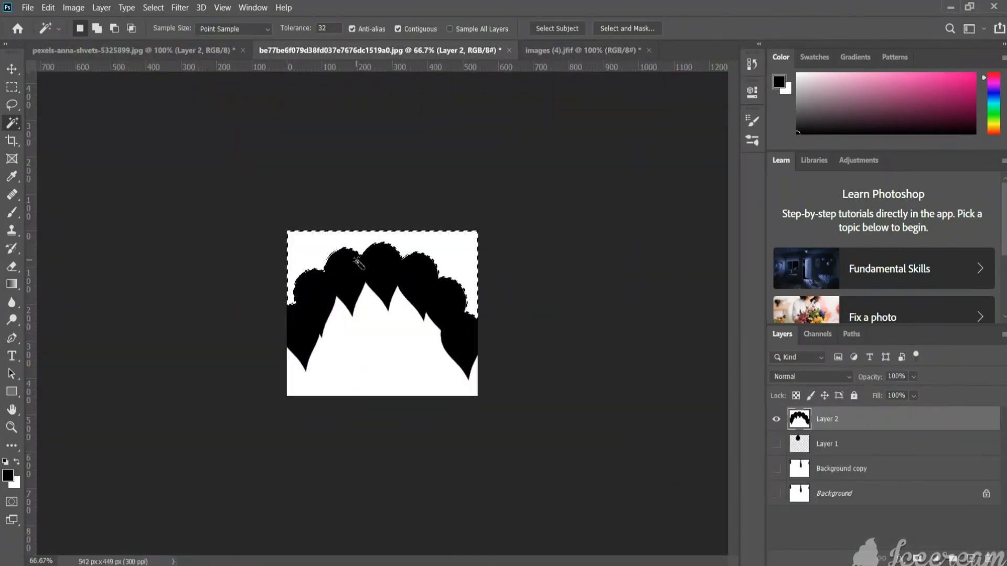
- Paste the white scalloped shape into the portrait document as Layer 3, scale it down and position it across the shirt
{"action": "left_click", "coordinate": [220, 52]}
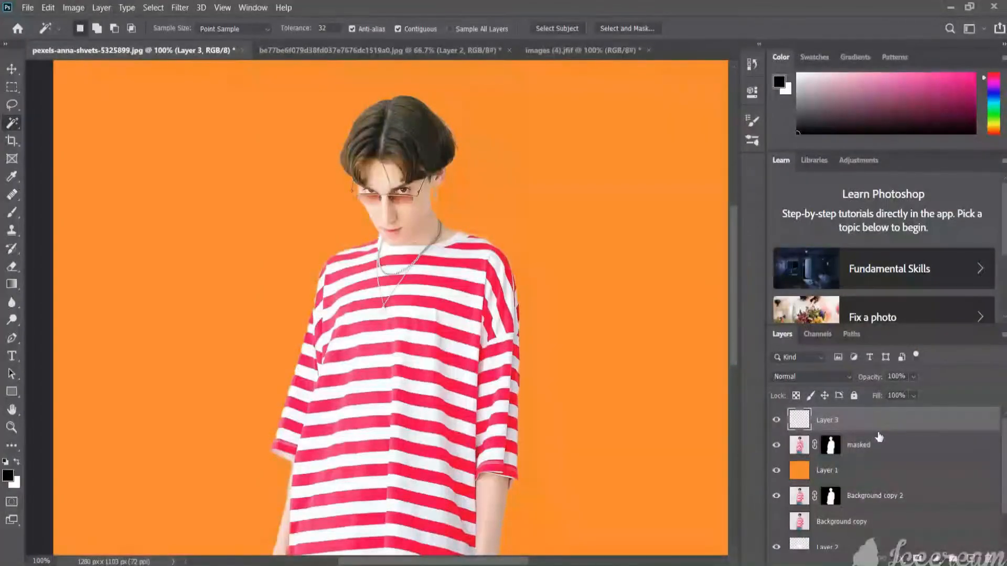
{"action": "key", "text": "ctrl+v"}
{"action": "key", "text": "ctrl+t"}
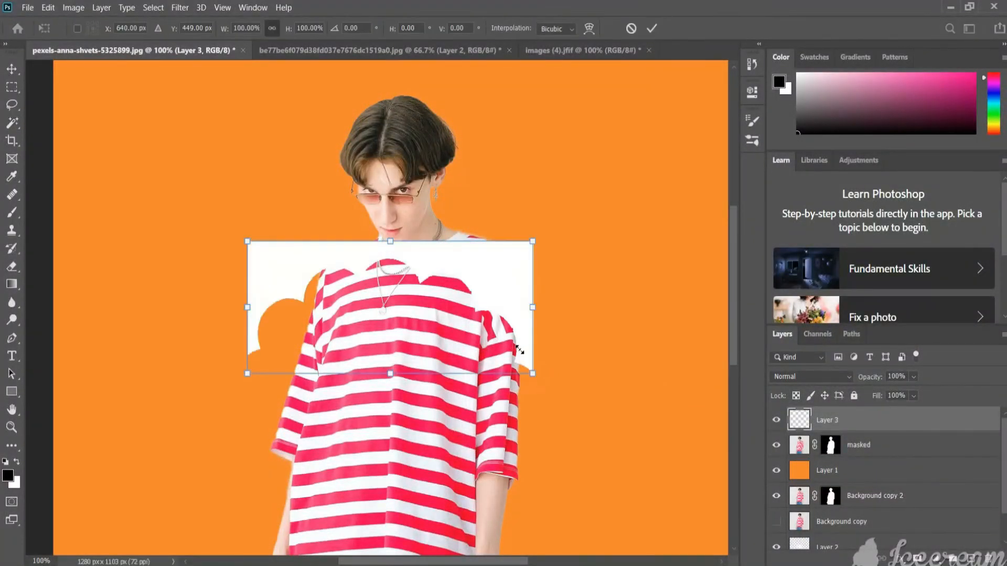
{"action": "left_click_drag", "start_coordinate": [488, 312], "coordinate": [498, 370]}
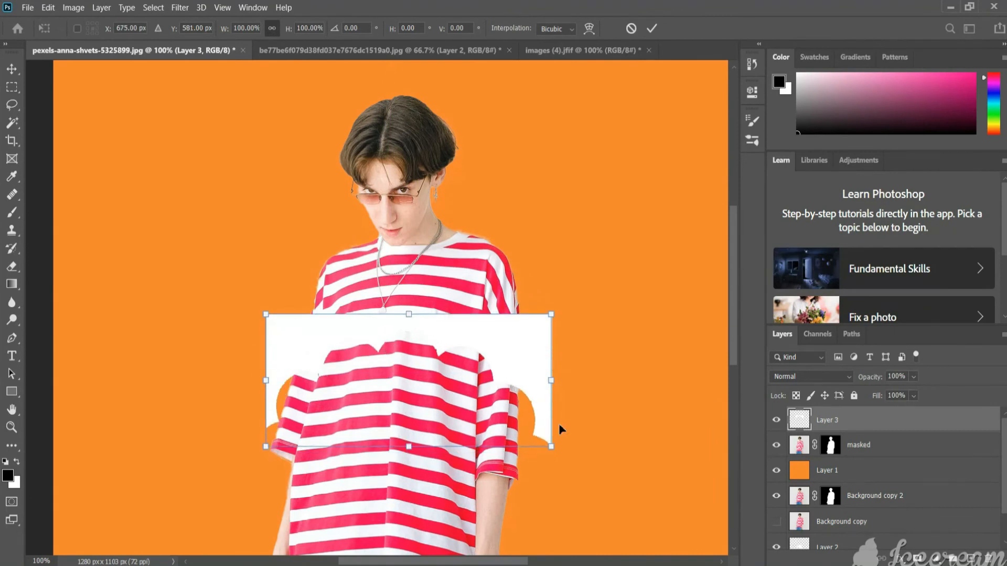
{"action": "left_click_drag", "start_coordinate": [552, 452], "coordinate": [479, 408]}
{"action": "left_click_drag", "start_coordinate": [261, 311], "coordinate": [323, 341]}
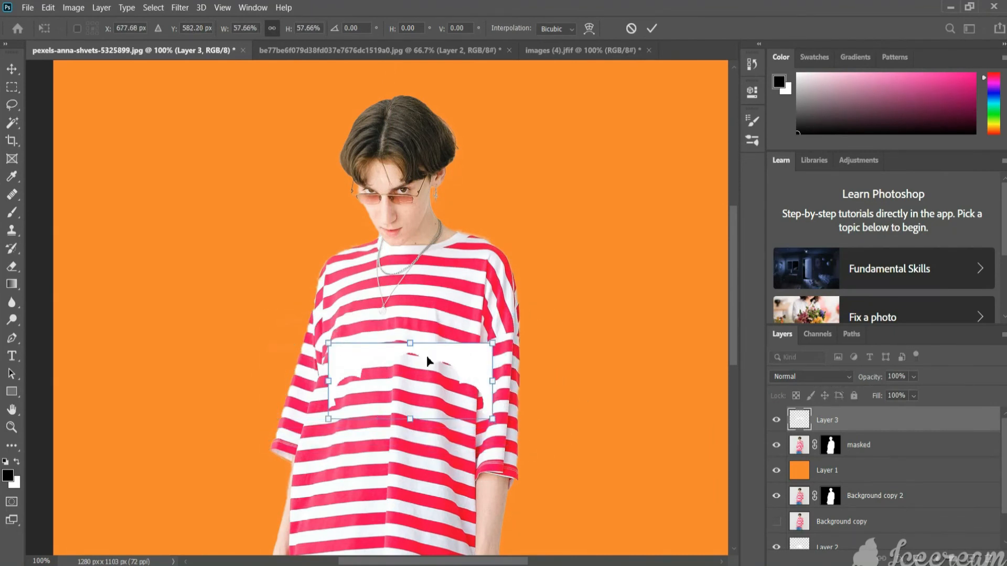
{"action": "left_click_drag", "start_coordinate": [435, 336], "coordinate": [430, 309]}
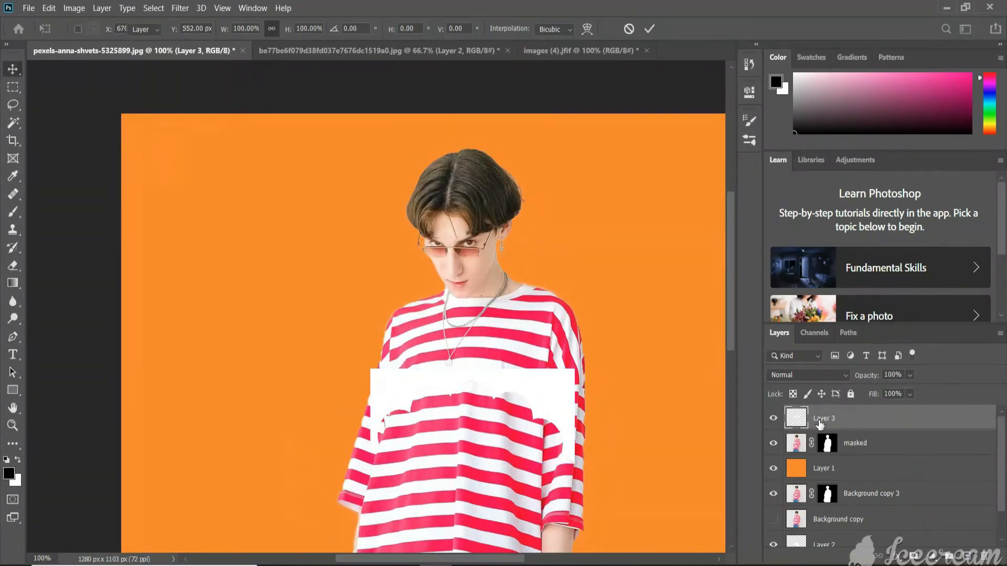
{"action": "key", "text": "Return"}
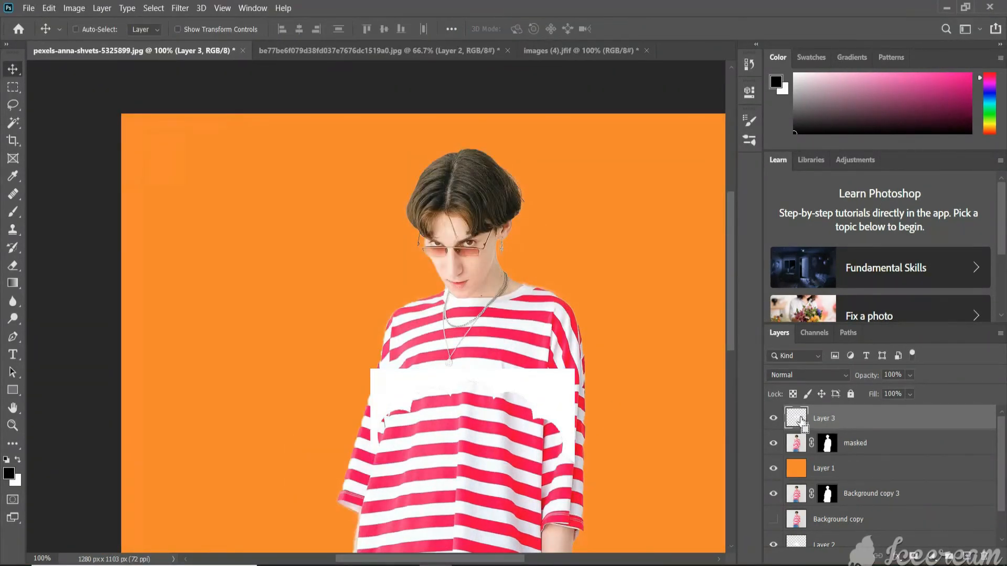
- Try cutting the Layer 3 shape out of the masked layer with Layer 3 hidden, undo the cut and deselect
{"action": "left_click", "coordinate": [801, 420], "text": "ctrl"}
{"action": "left_click", "coordinate": [796, 443]}
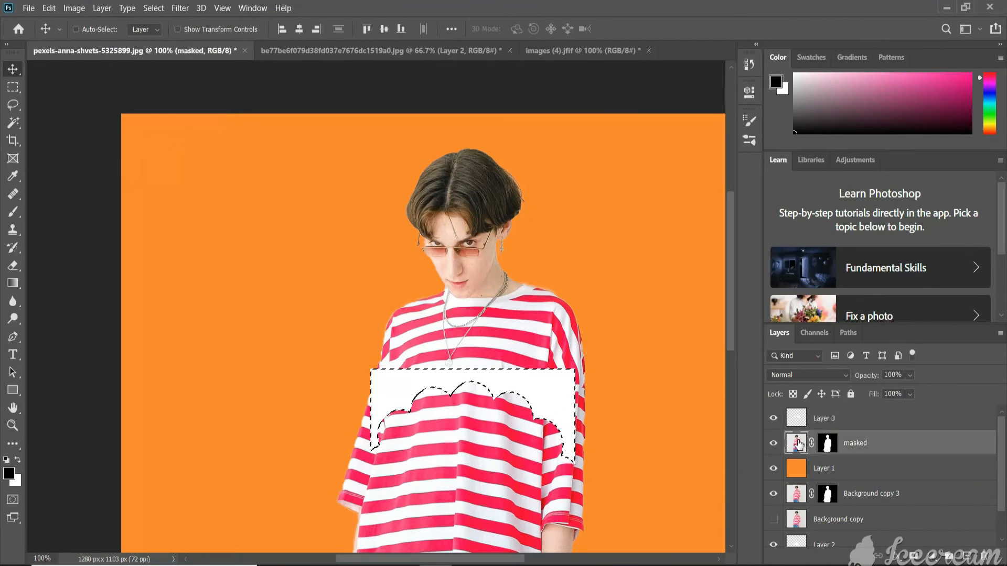
{"action": "left_click", "coordinate": [773, 418]}
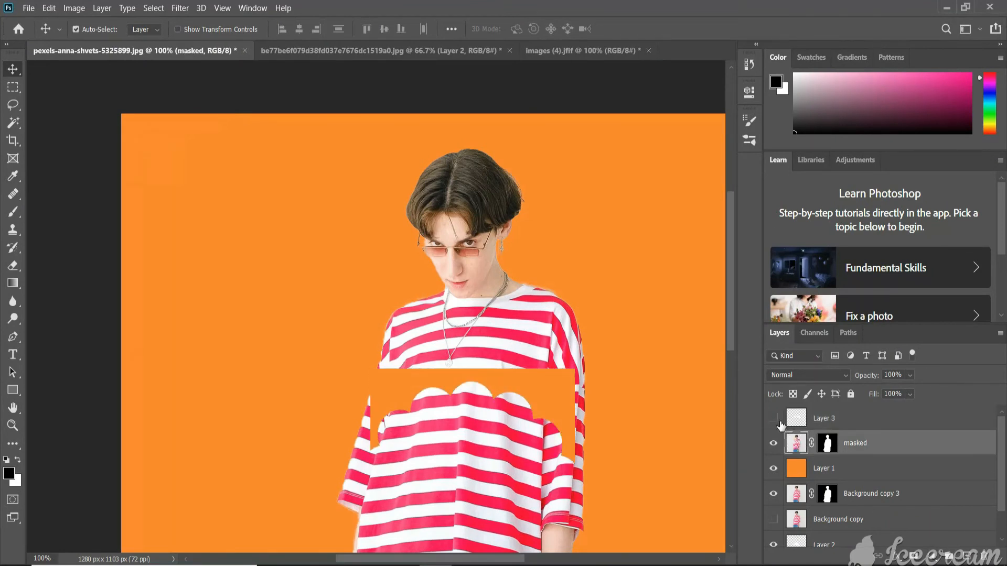
{"action": "key", "text": "ctrl+BackSpace"}
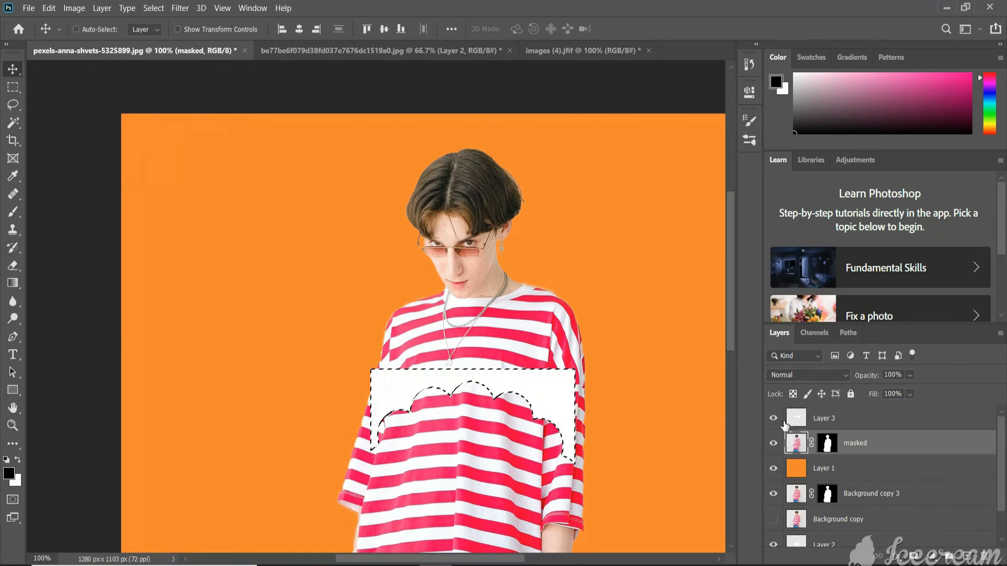
{"action": "key", "text": "ctrl+d"}
- Flip the white scalloped shape on Layer 3 vertically and rotate it by about 5.4°
{"action": "left_click", "coordinate": [554, 408]}
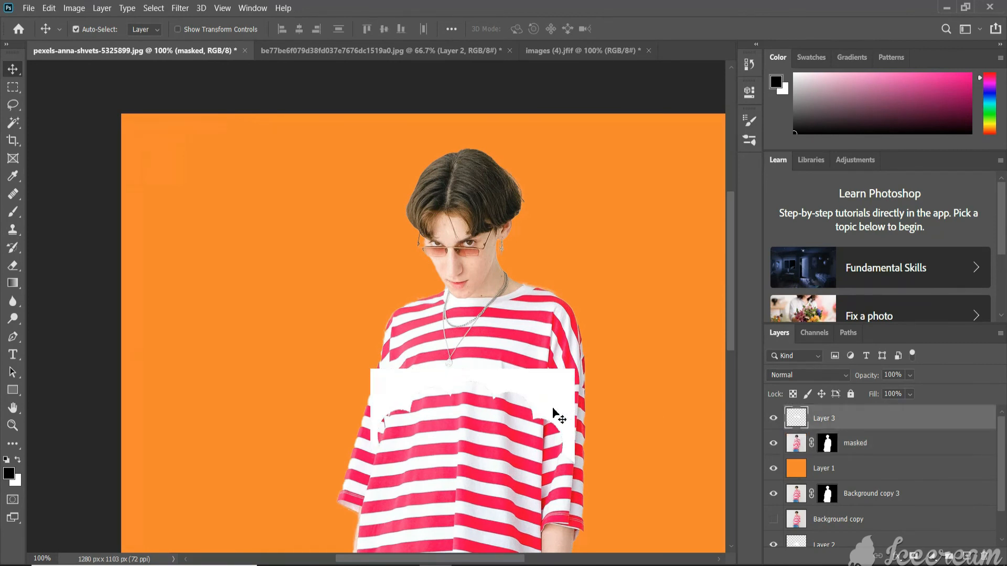
{"action": "key", "text": "ctrl+t"}
{"action": "right_click", "coordinate": [552, 408]}
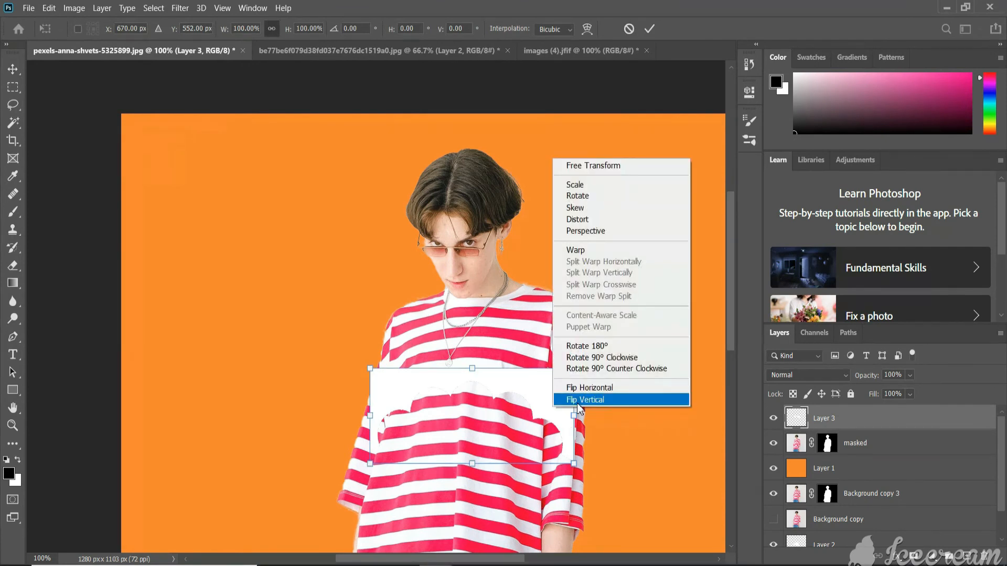
{"action": "left_click", "coordinate": [561, 400]}
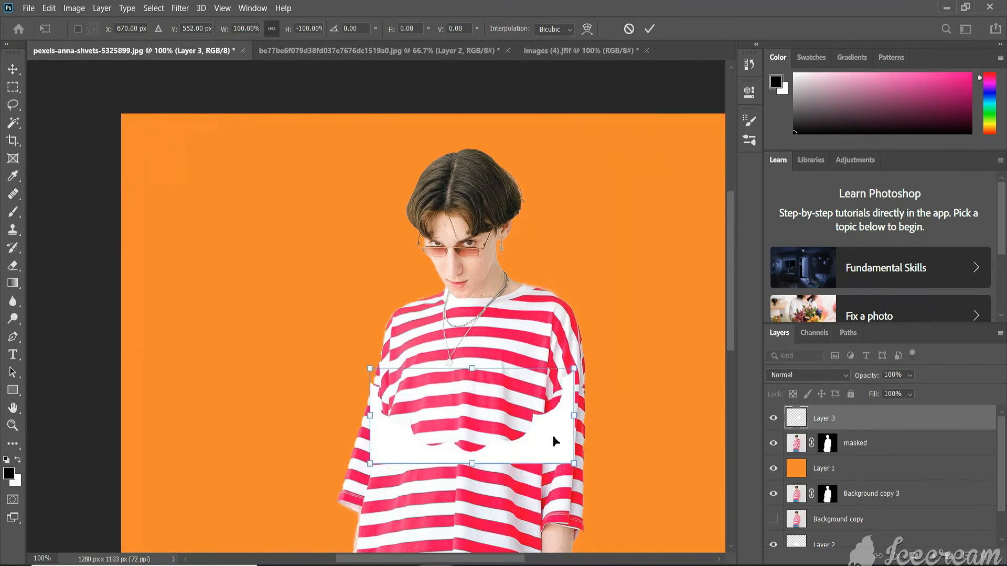
{"action": "key", "text": "Return"}
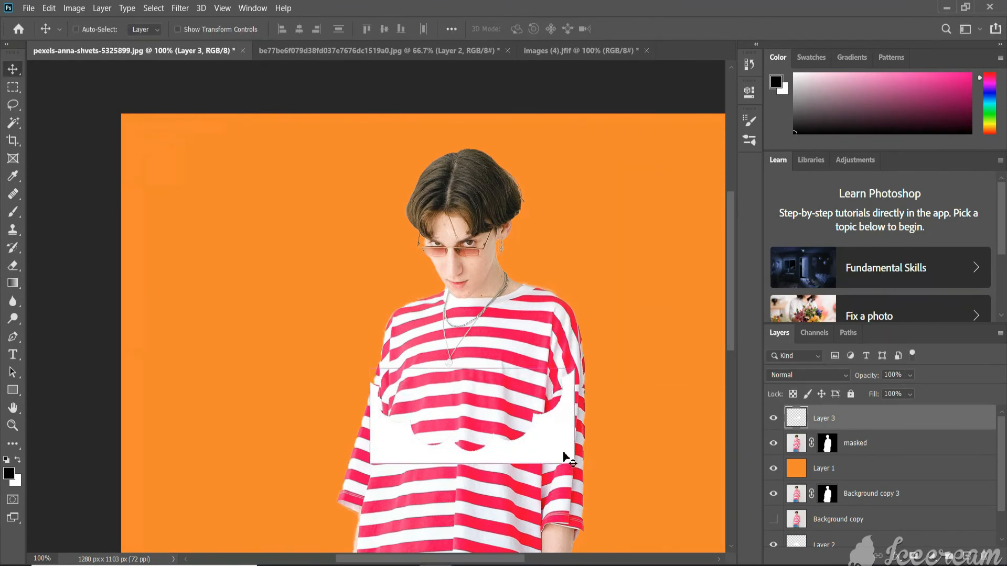
{"action": "key", "text": "ctrl+t"}
{"action": "left_click_drag", "start_coordinate": [595, 468], "coordinate": [590, 478]}
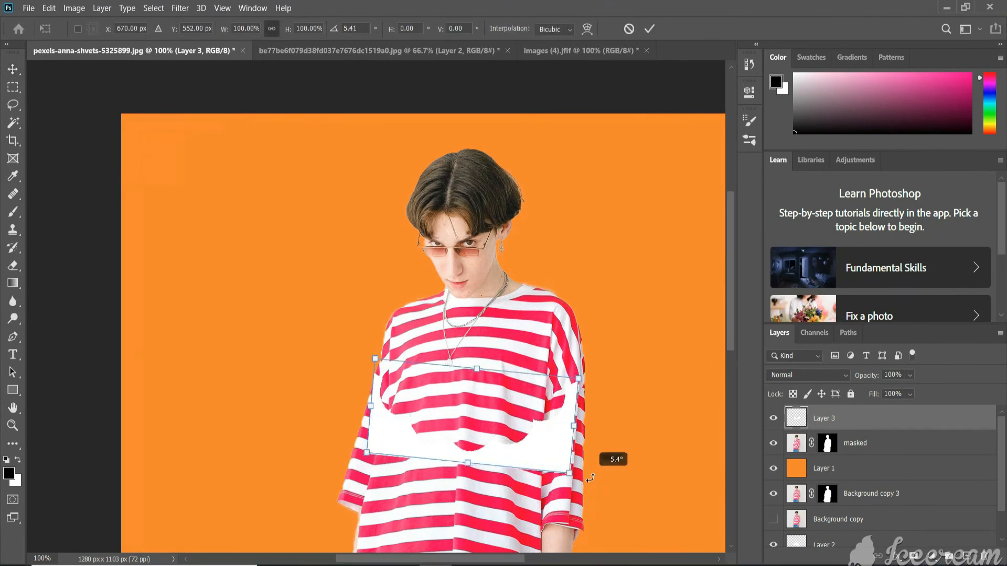
{"action": "key", "text": "Return"}
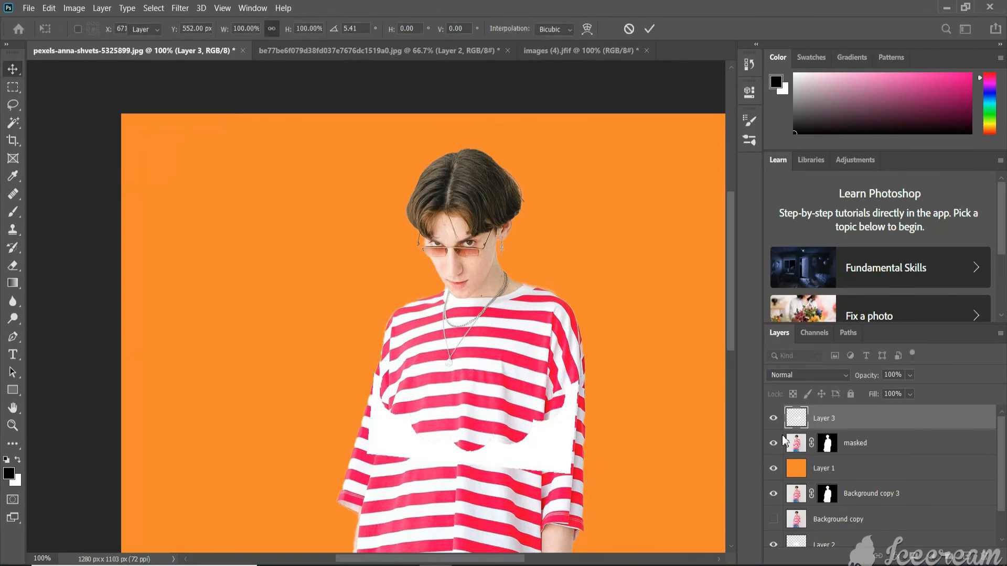
- Cut the outline of Layer 3 out of the masked layer, hide Layer 3 and clear the selection
{"action": "left_click", "coordinate": [793, 419], "text": "ctrl"}
{"action": "left_click", "coordinate": [782, 450]}
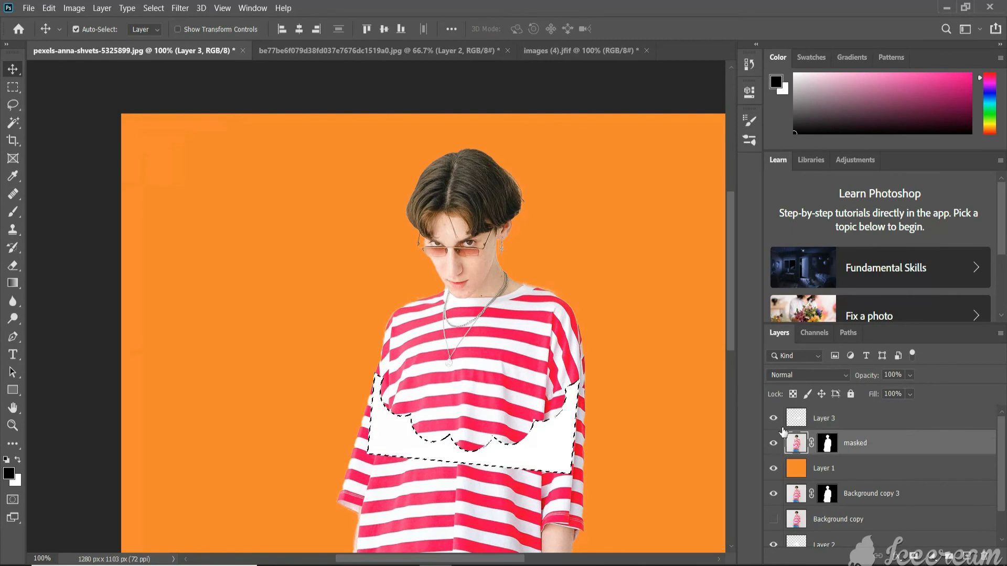
{"action": "key", "text": "Delete"}
{"action": "left_click", "coordinate": [774, 419]}
{"action": "key", "text": "ctrl+d"}
- Erase the lower shirt, arms and jeans beneath the scalloped cut on the masked layer with the 150 px Eraser
{"action": "mouse_move", "coordinate": [519, 414]}
{"action": "left_mouse_down"}
{"action": "mouse_move", "coordinate": [533, 424]}
{"action": "mouse_move", "coordinate": [511, 424]}
{"action": "mouse_move", "coordinate": [525, 388]}
{"action": "left_mouse_up"}
{"action": "key", "text": "e"}
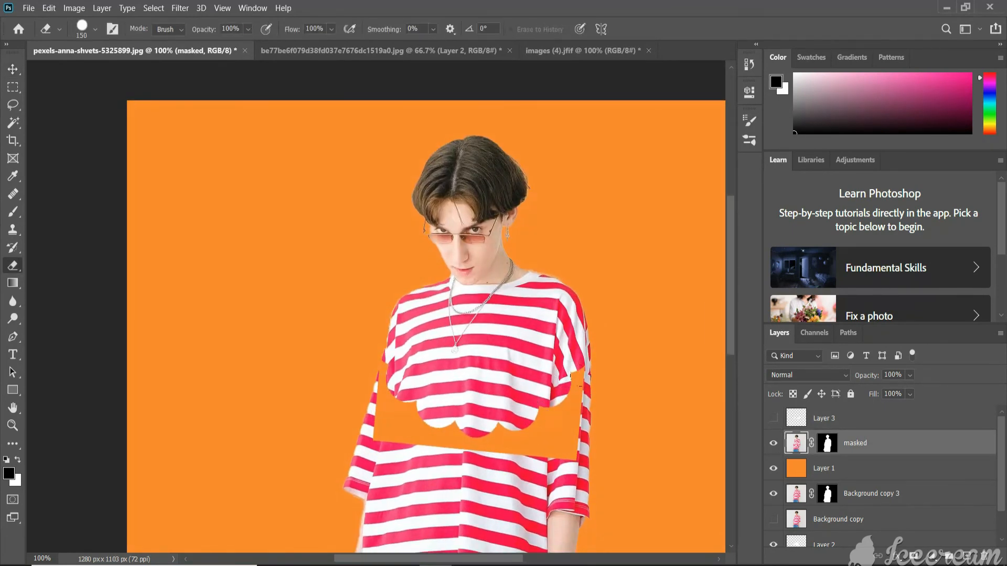
{"action": "left_click_drag", "start_coordinate": [607, 409], "coordinate": [587, 526]}
{"action": "left_click_drag", "start_coordinate": [550, 417], "coordinate": [577, 297]}
{"action": "left_click_drag", "start_coordinate": [582, 369], "coordinate": [370, 398]}
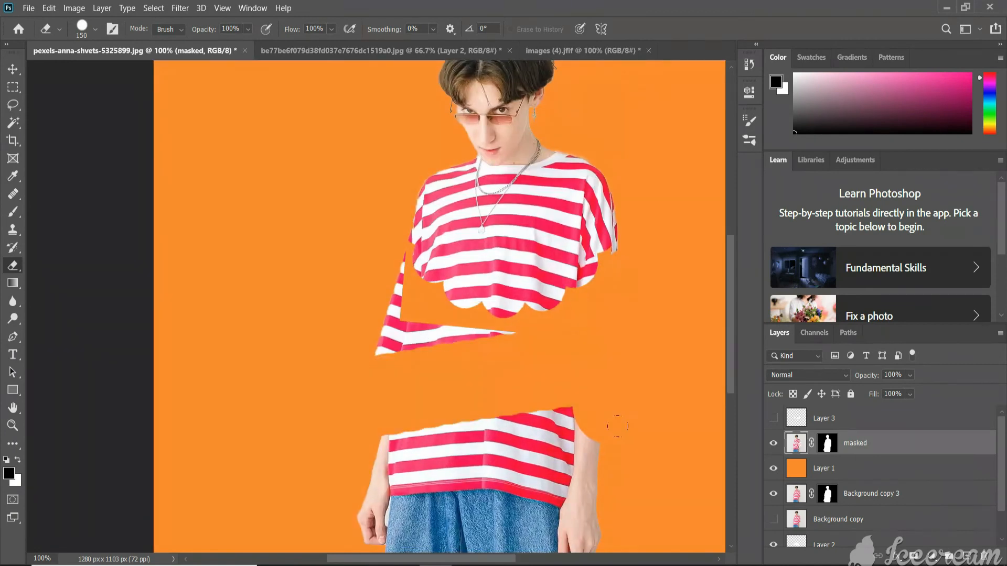
{"action": "mouse_move", "coordinate": [378, 537]}
{"action": "left_mouse_down"}
{"action": "mouse_move", "coordinate": [346, 452]}
{"action": "mouse_move", "coordinate": [517, 474]}
{"action": "mouse_move", "coordinate": [430, 519]}
{"action": "left_mouse_up"}
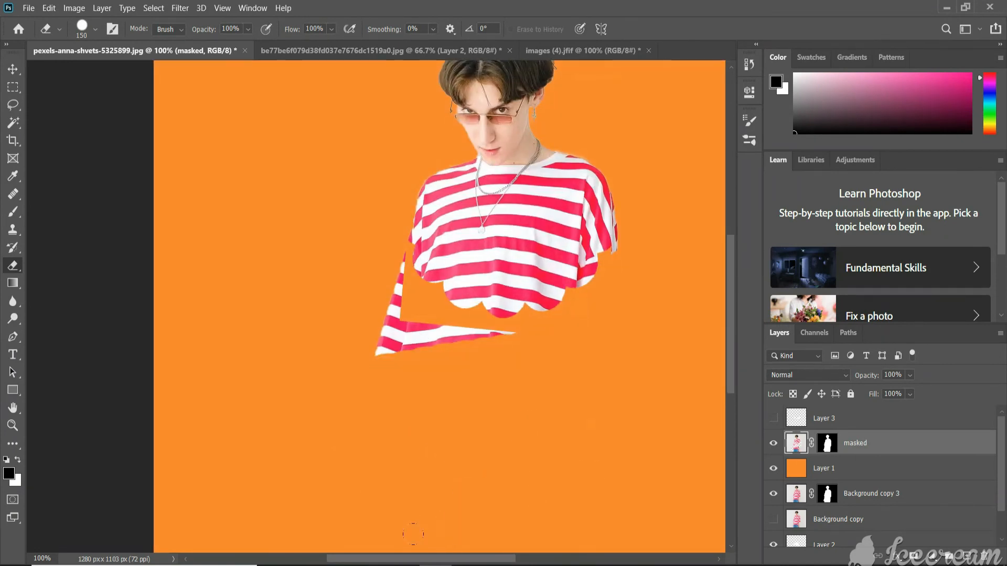
- Erase the leftover shirt and sleeve fragments around the scalloped edge of the masked layer
{"action": "mouse_move", "coordinate": [463, 383]}
{"action": "left_mouse_down"}
{"action": "mouse_move", "coordinate": [474, 356]}
{"action": "mouse_move", "coordinate": [365, 289]}
{"action": "mouse_move", "coordinate": [353, 267]}
{"action": "left_mouse_up"}
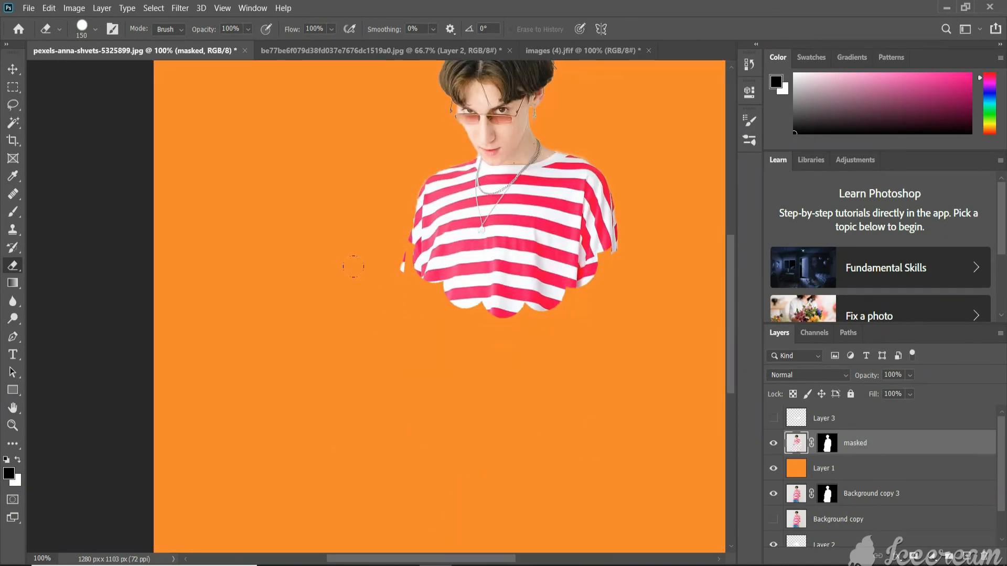
{"action": "left_click_drag", "start_coordinate": [424, 287], "coordinate": [451, 336]}
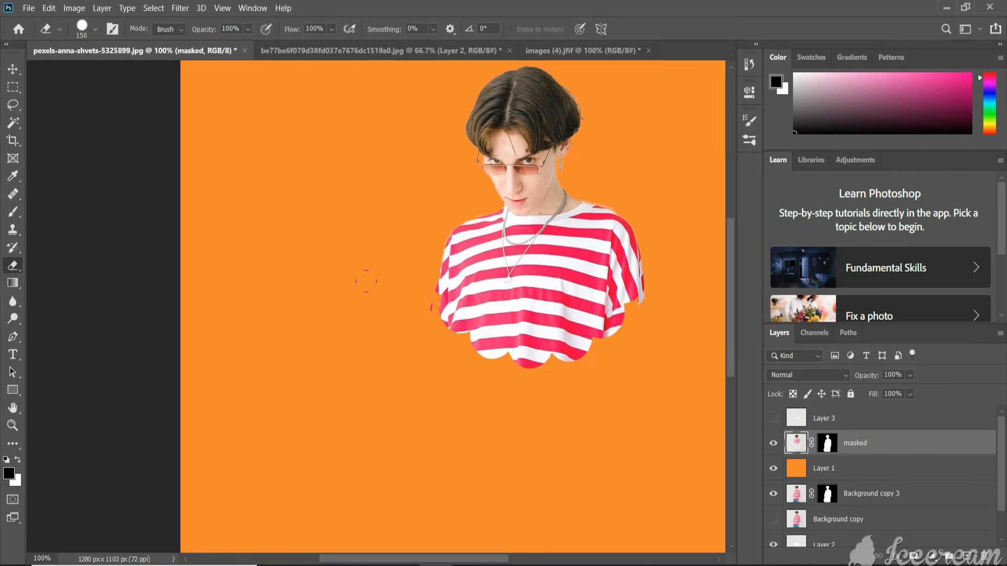
{"action": "left_click_drag", "start_coordinate": [658, 322], "coordinate": [617, 329]}
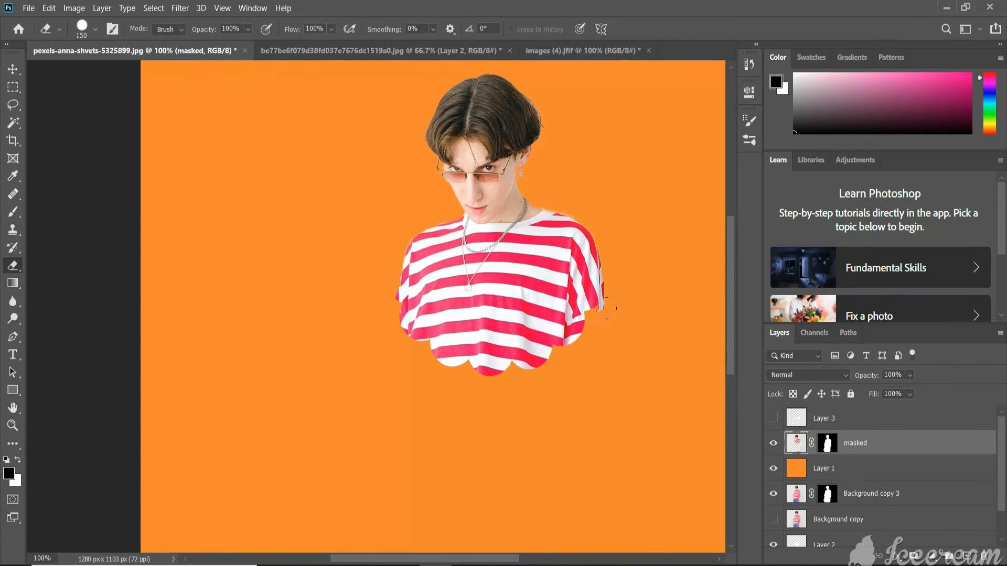
- Add a black Drop Shadow to the masked layer with 100% opacity, 0 px distance, 2% spread and about 21 px size
{"action": "left_click_drag", "start_coordinate": [545, 300], "coordinate": [514, 307]}
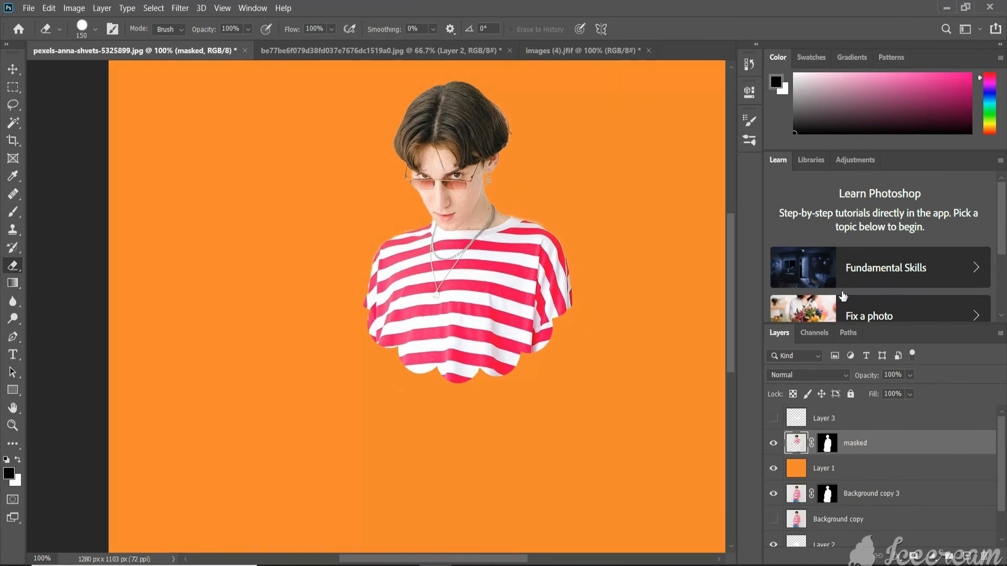
{"action": "left_click", "coordinate": [877, 380]}
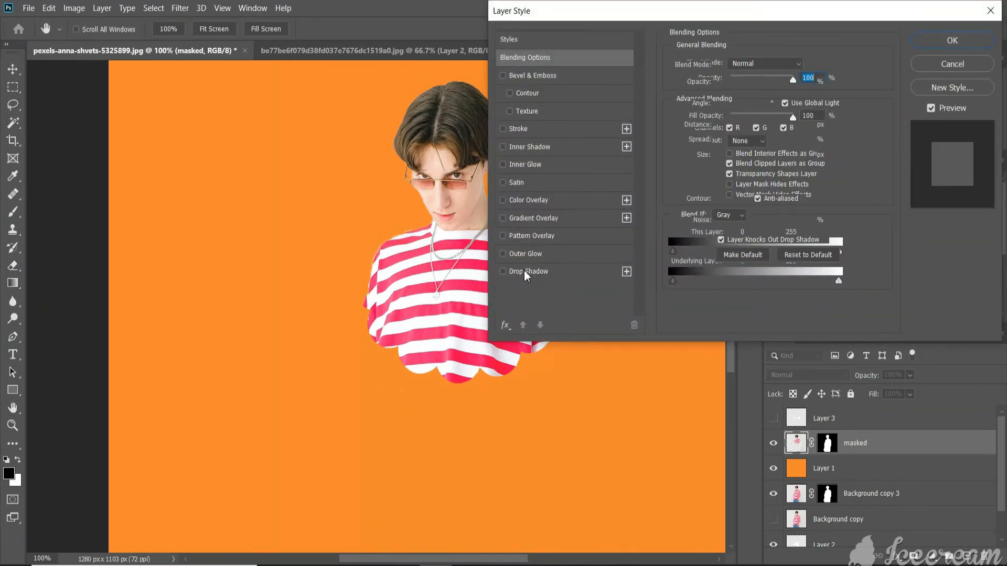
{"action": "left_click", "coordinate": [524, 269]}
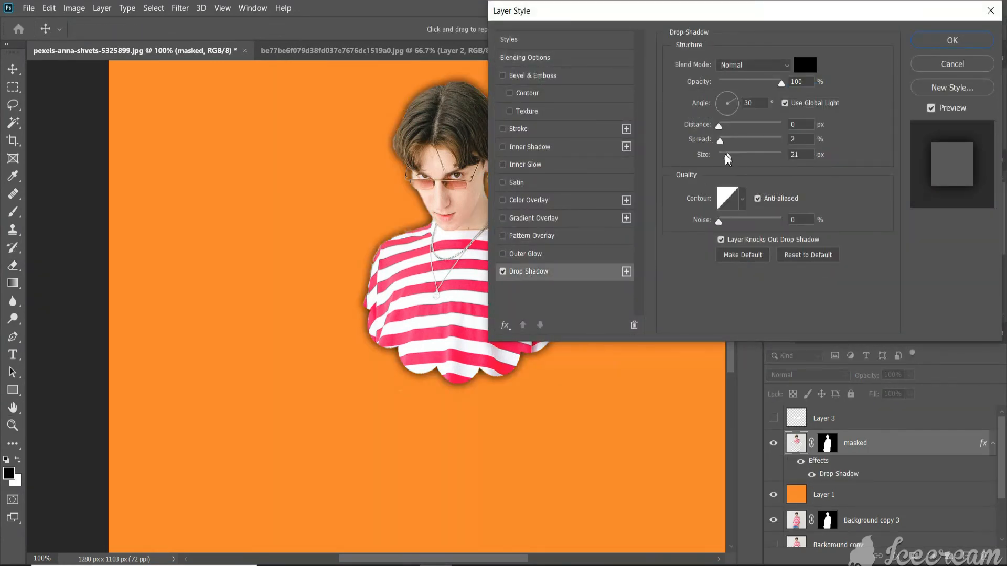
{"action": "left_click_drag", "start_coordinate": [725, 153], "coordinate": [727, 154]}
{"action": "left_click", "coordinate": [946, 42]}
{"action": "key", "text": "e"}
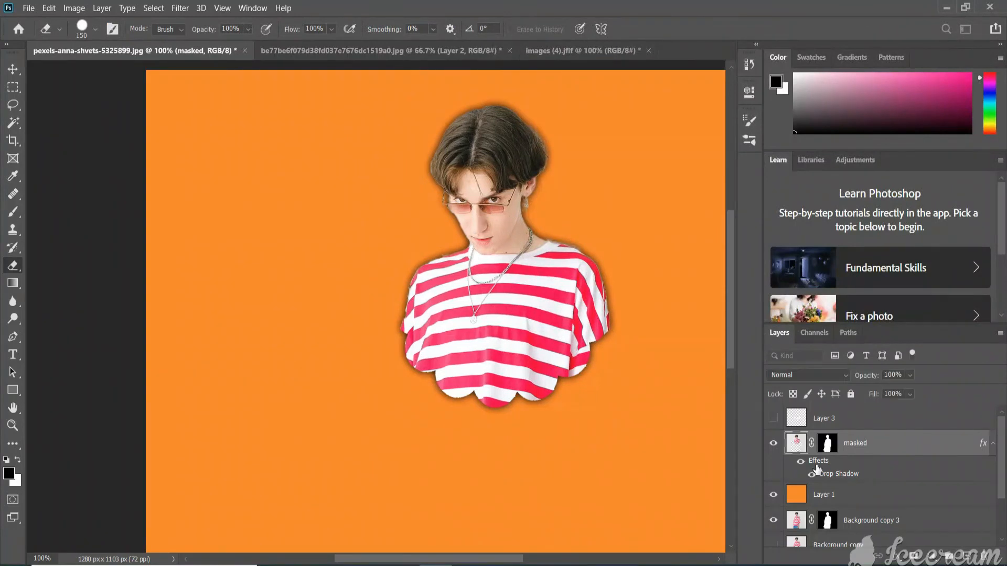
- Hide and show the masked layer's Drop Shadow repeatedly to compare the portrait with and without it, leaving the effect on
{"action": "left_click", "coordinate": [813, 475]}
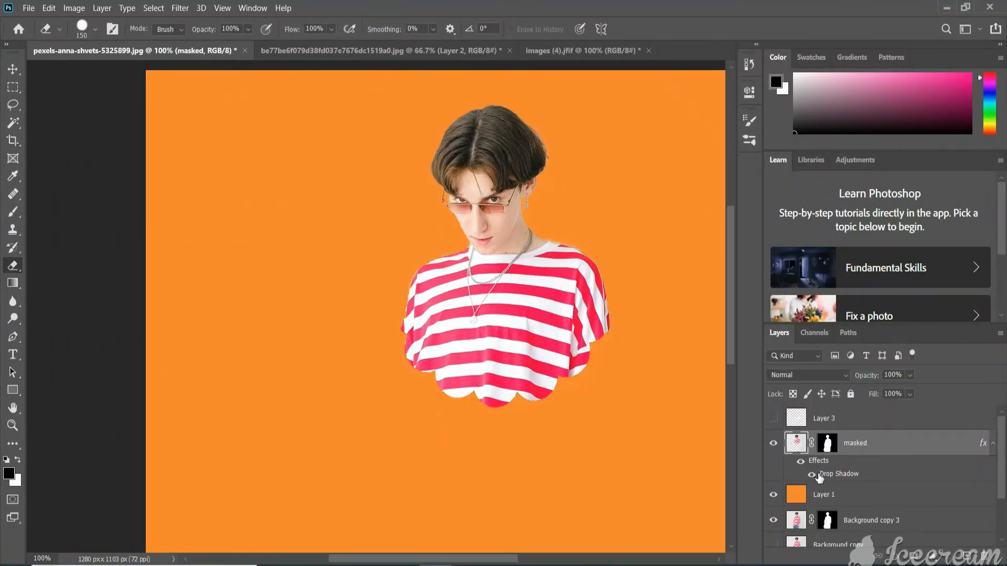
{"action": "left_click", "coordinate": [813, 475]}
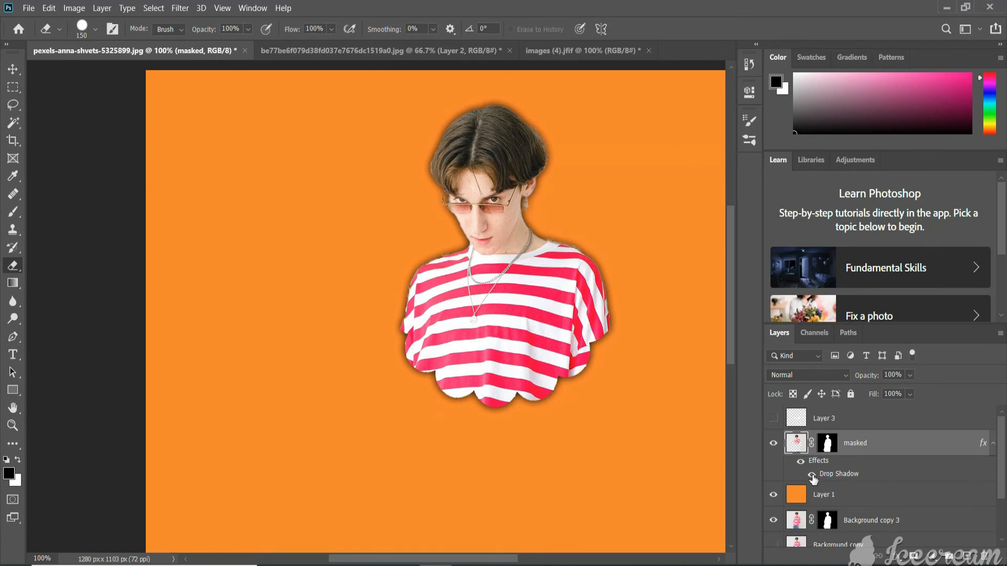
{"action": "left_click", "coordinate": [813, 475]}
{"action": "left_click", "coordinate": [812, 476]}
{"action": "left_click_drag", "start_coordinate": [537, 317], "coordinate": [539, 291]}
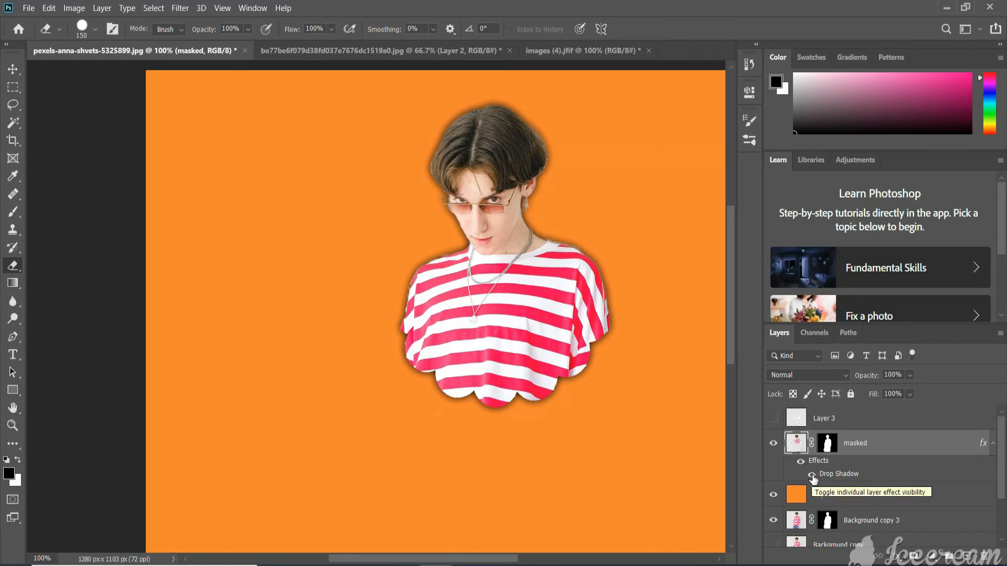
{"action": "left_click", "coordinate": [813, 479]}
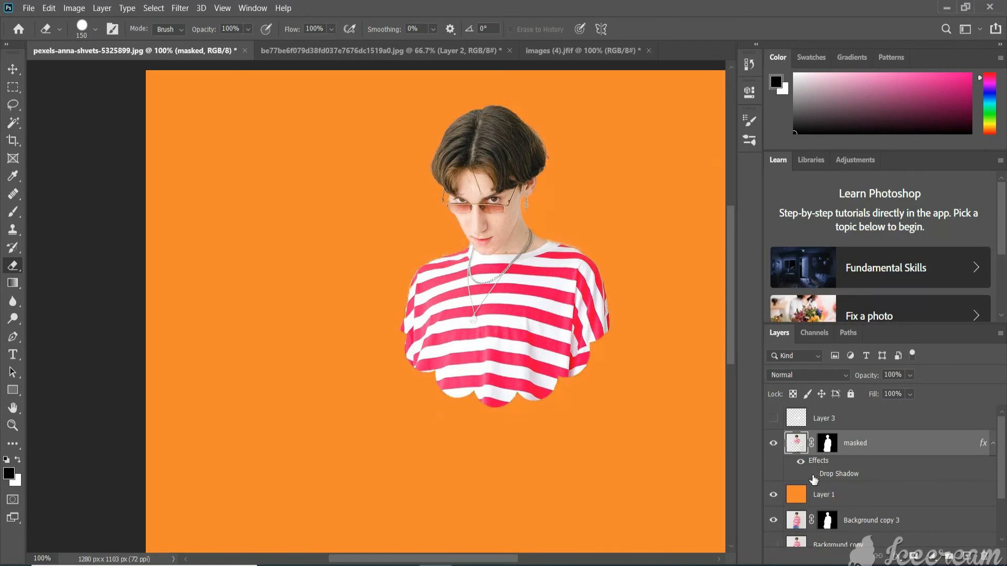
{"action": "left_click", "coordinate": [812, 476]}
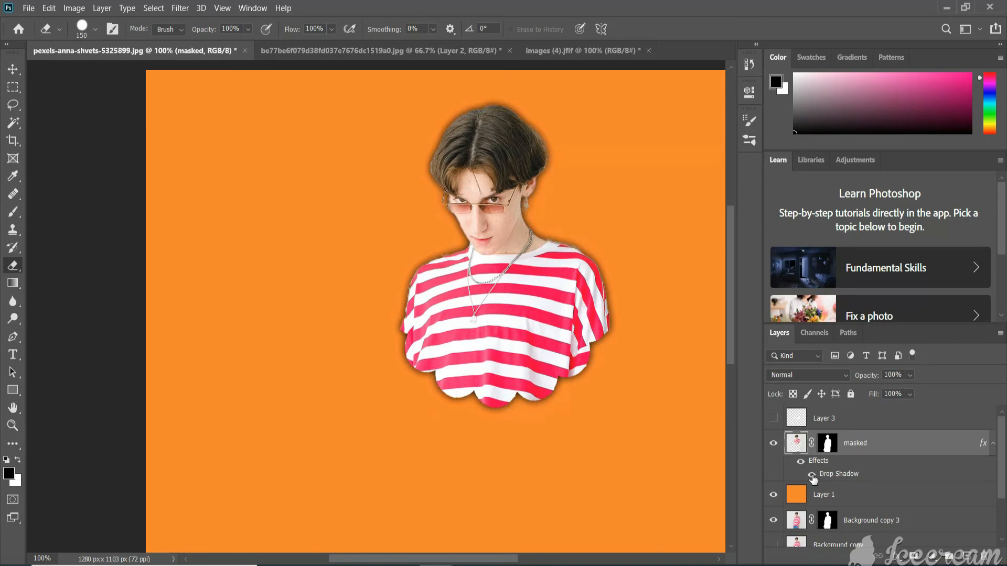